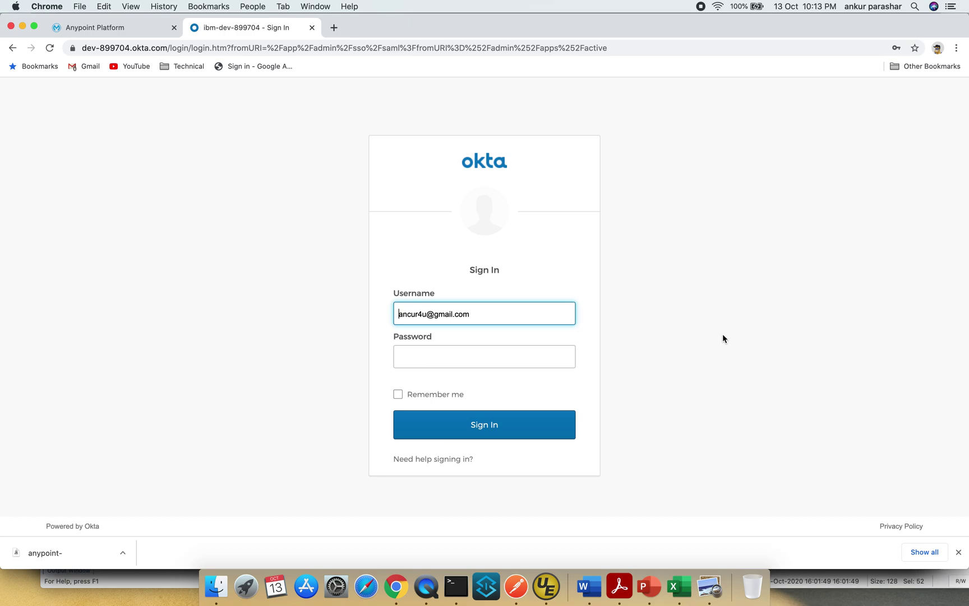
- Sign in to Anypoint Platform and start a new SAML 2.0 identity provider under Identity Providers
{"action": "left_click", "coordinate": [147, 27]}
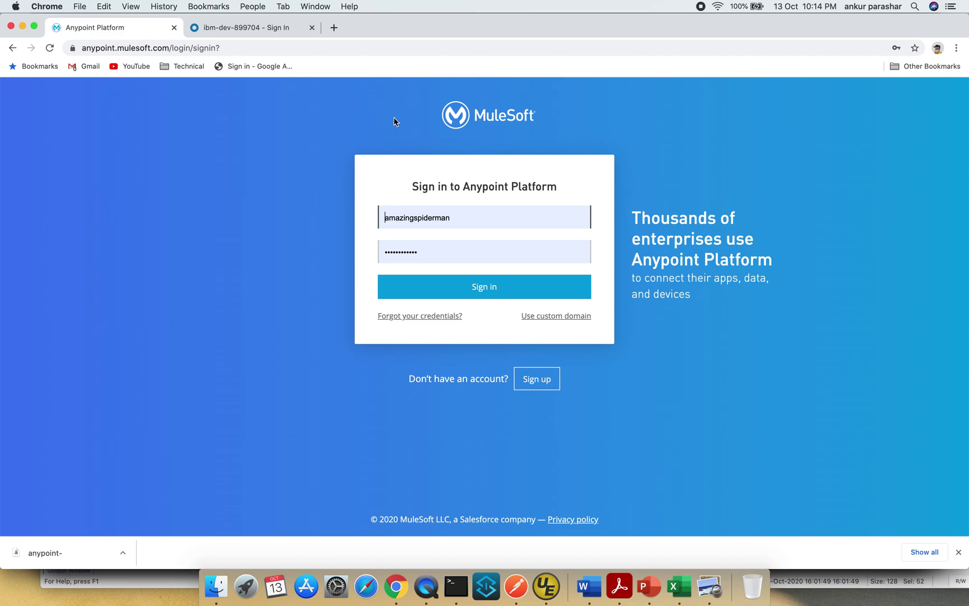
{"action": "left_click", "coordinate": [494, 292]}
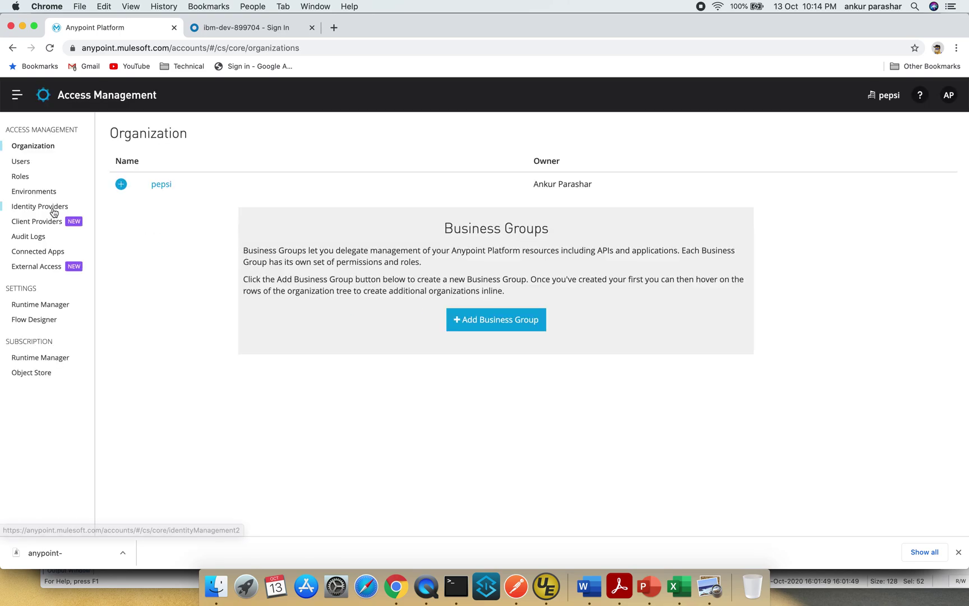
{"action": "left_click", "coordinate": [54, 207]}
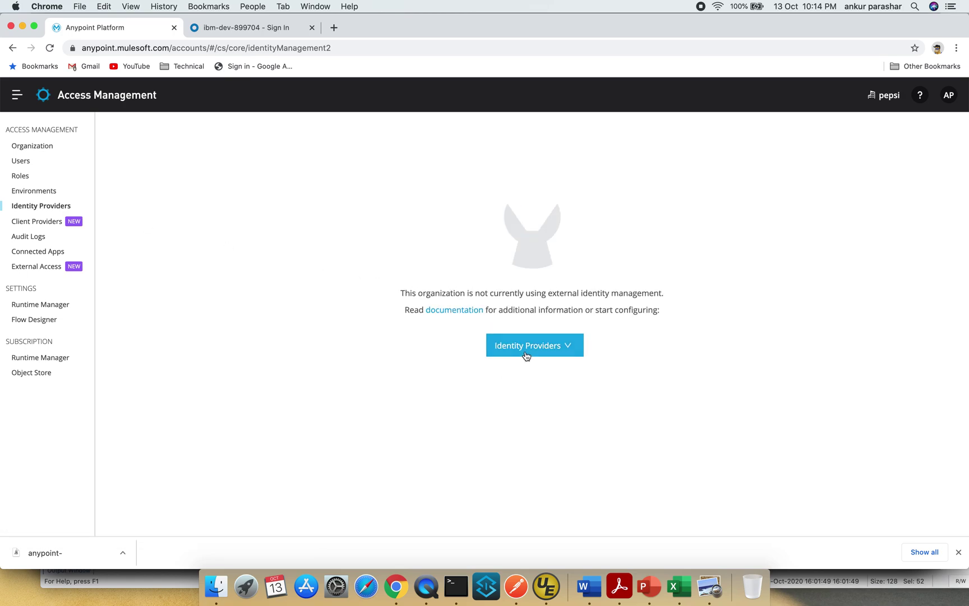
{"action": "left_click", "coordinate": [505, 346]}
{"action": "left_click", "coordinate": [547, 399]}
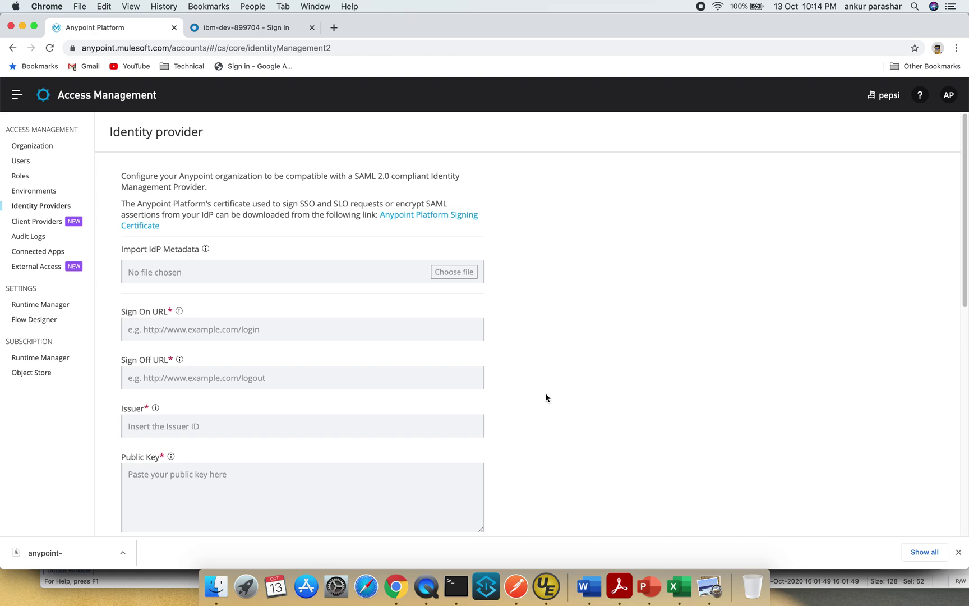
- Dismiss the download bar and download the Anypoint Platform Signing Certificate from the SAML form
{"action": "left_click", "coordinate": [959, 552]}
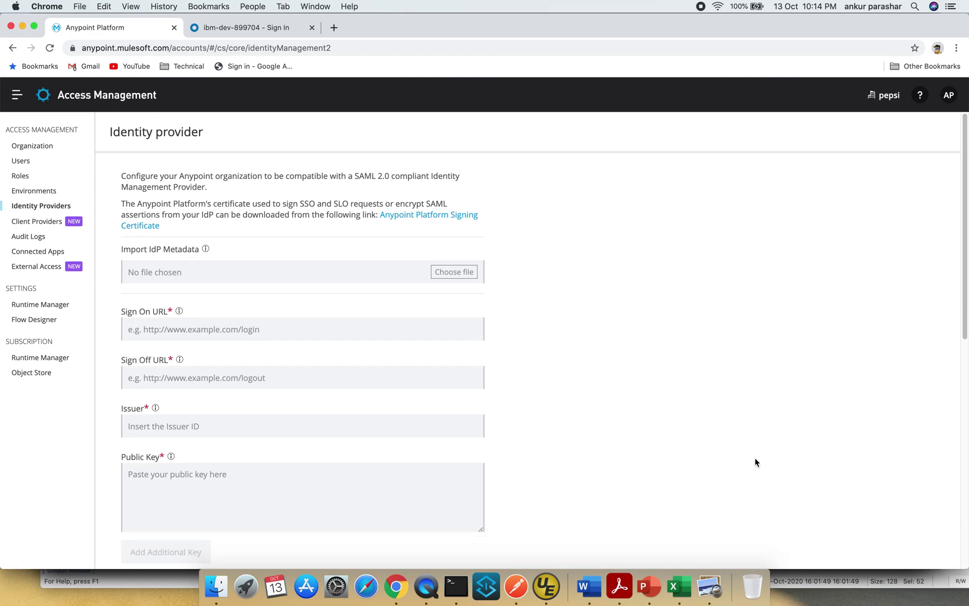
{"action": "left_click", "coordinate": [441, 221]}
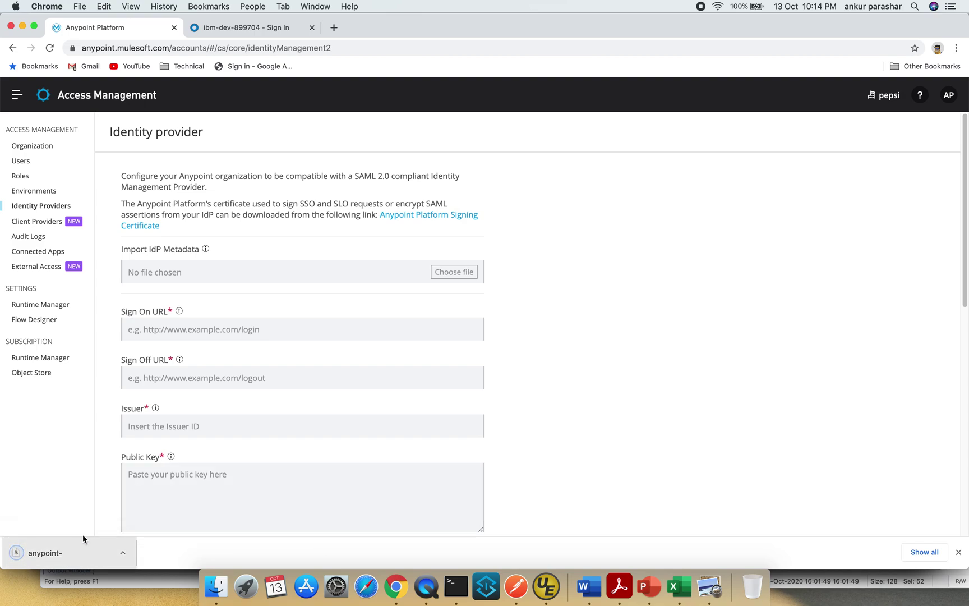
{"action": "scroll", "coordinate": [244, 335], "scroll_direction": "down", "scroll_amount": 2}
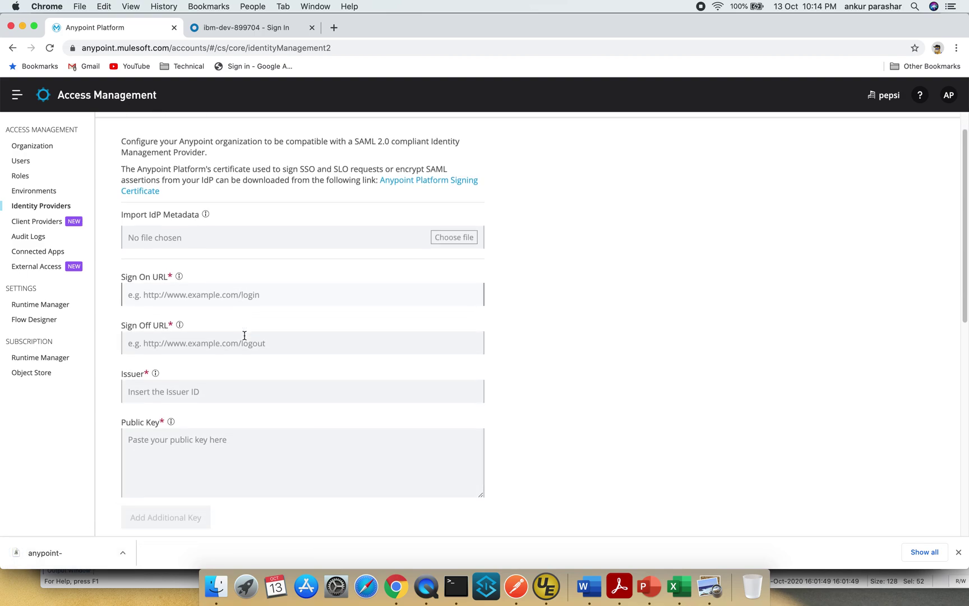
{"action": "scroll", "coordinate": [245, 335], "scroll_direction": "down", "scroll_amount": 1}
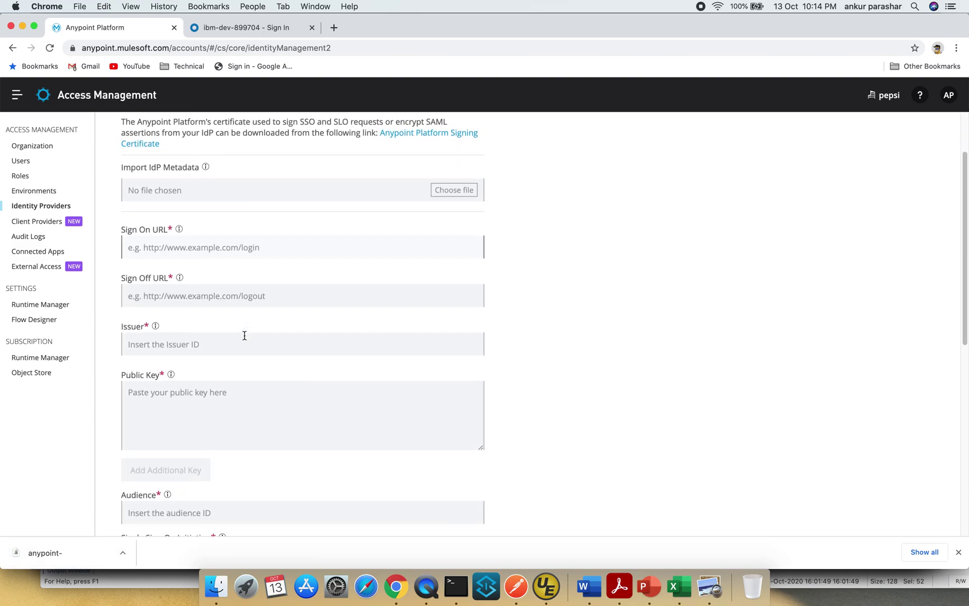
{"action": "scroll", "coordinate": [244, 336], "scroll_direction": "up", "scroll_amount": 3}
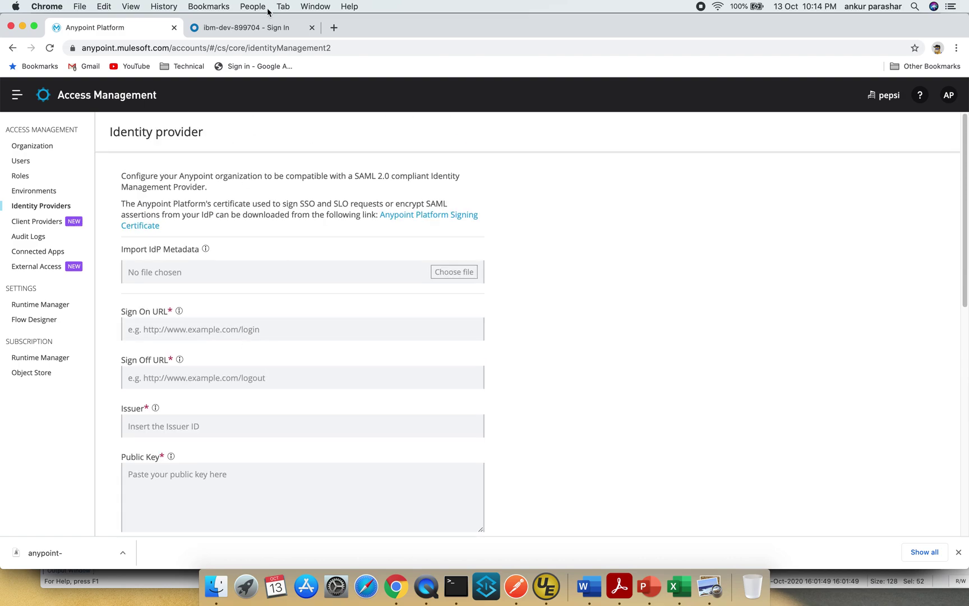
- Sign in to the Okta admin console with the saved password and start Add Application
{"action": "left_click", "coordinate": [261, 26]}
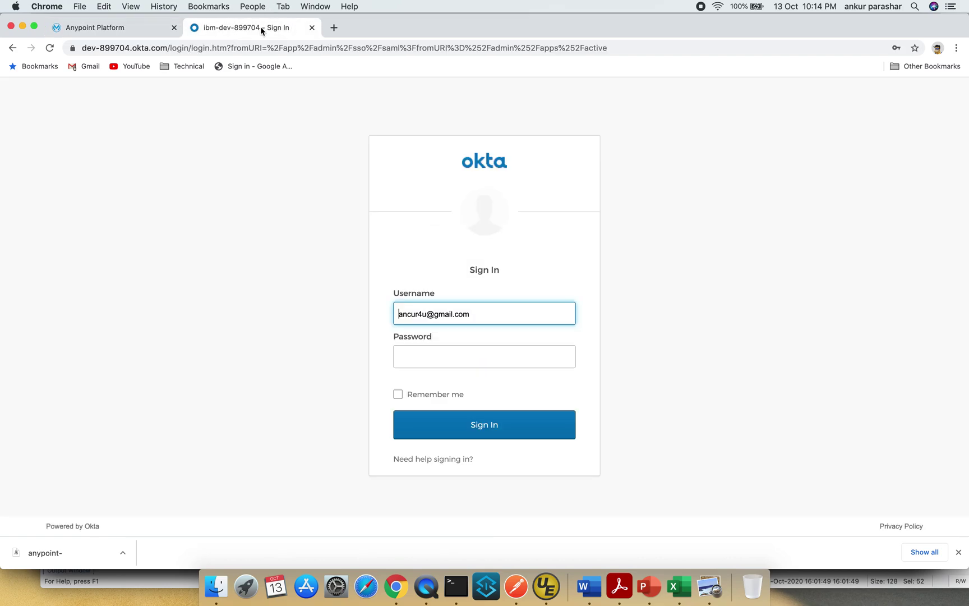
{"action": "left_click", "coordinate": [467, 364]}
{"action": "left_click", "coordinate": [459, 391]}
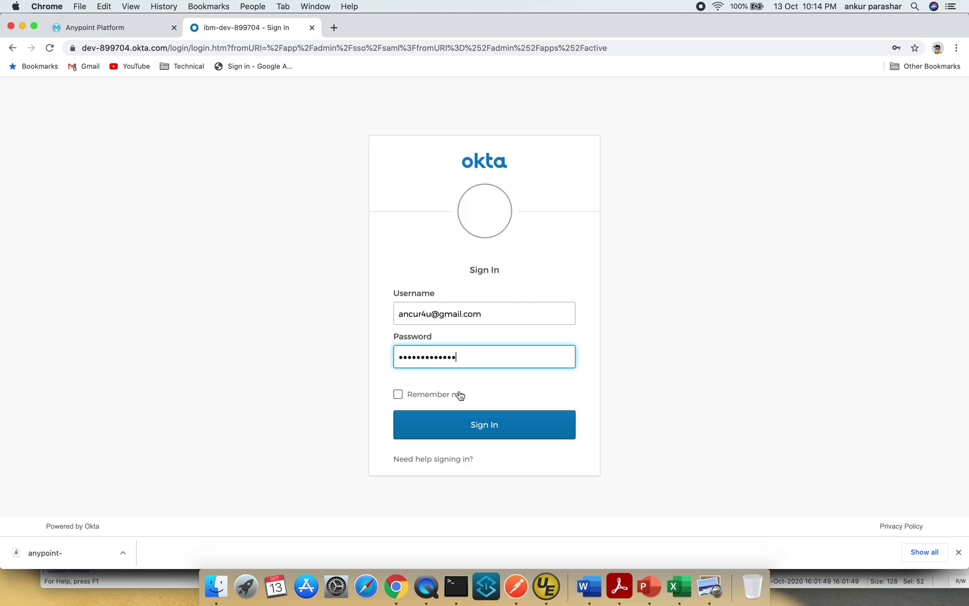
{"action": "left_click", "coordinate": [476, 427]}
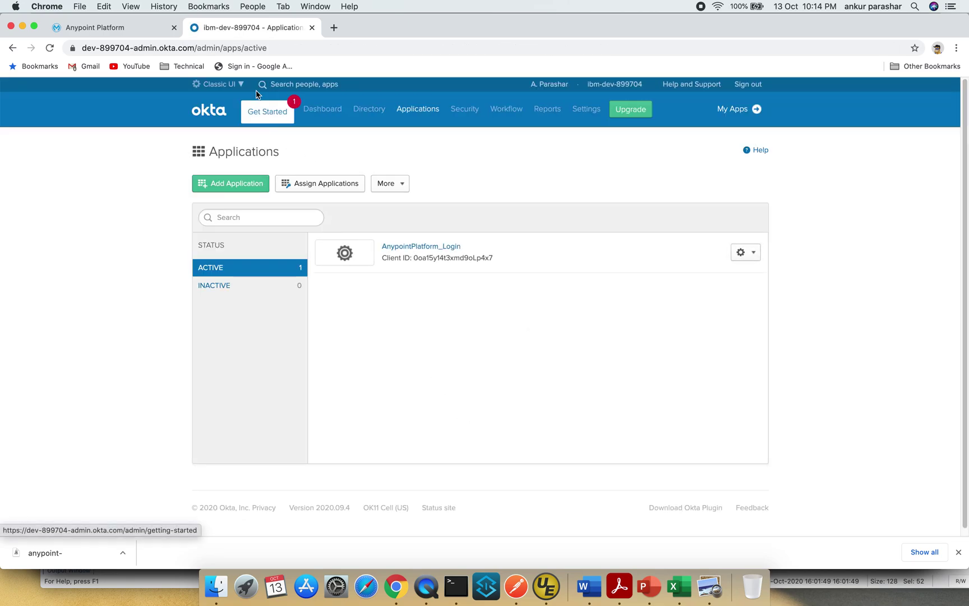
{"action": "left_click", "coordinate": [229, 86]}
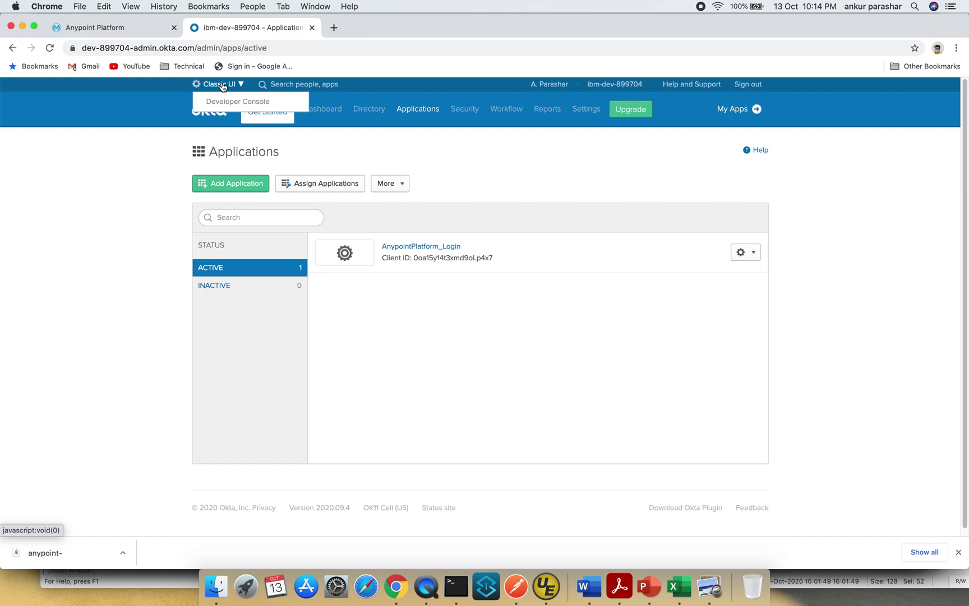
{"action": "left_click", "coordinate": [149, 165]}
{"action": "left_click", "coordinate": [230, 191]}
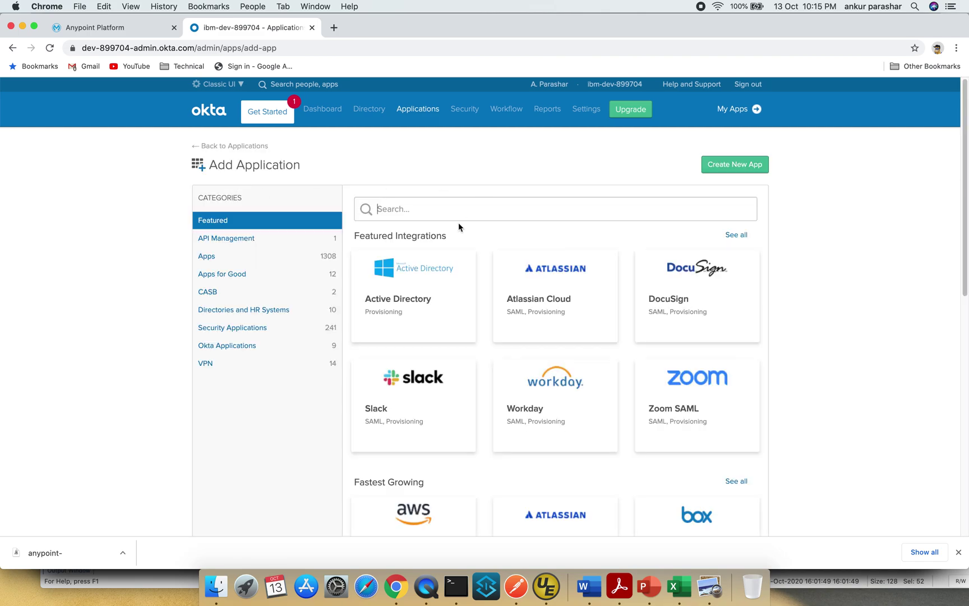
- Search 'mulesoft' and add the MuleSoft - Anypoint Platform integration with default settings
{"action": "type", "text": "mulesoft"}
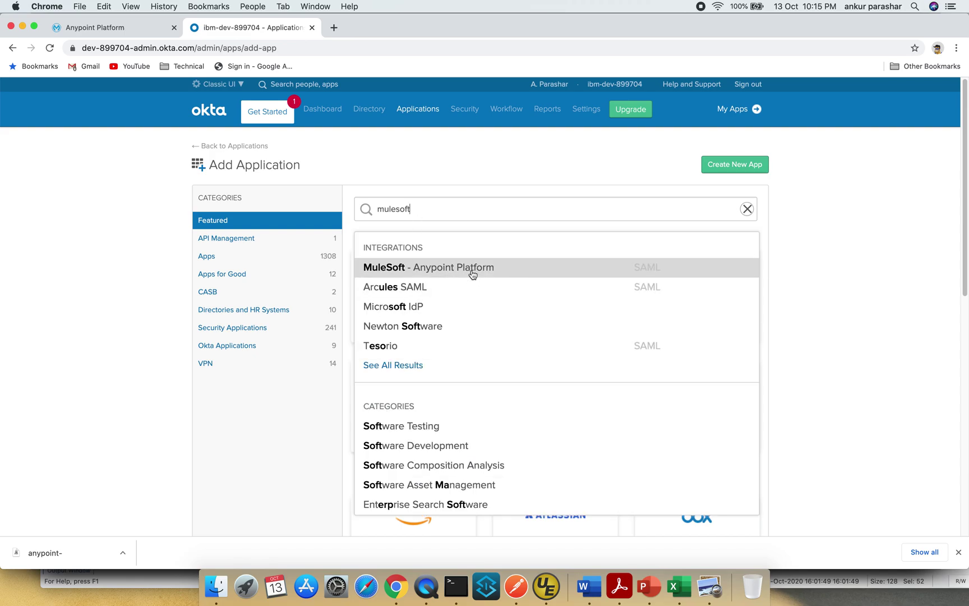
{"action": "left_click", "coordinate": [471, 270]}
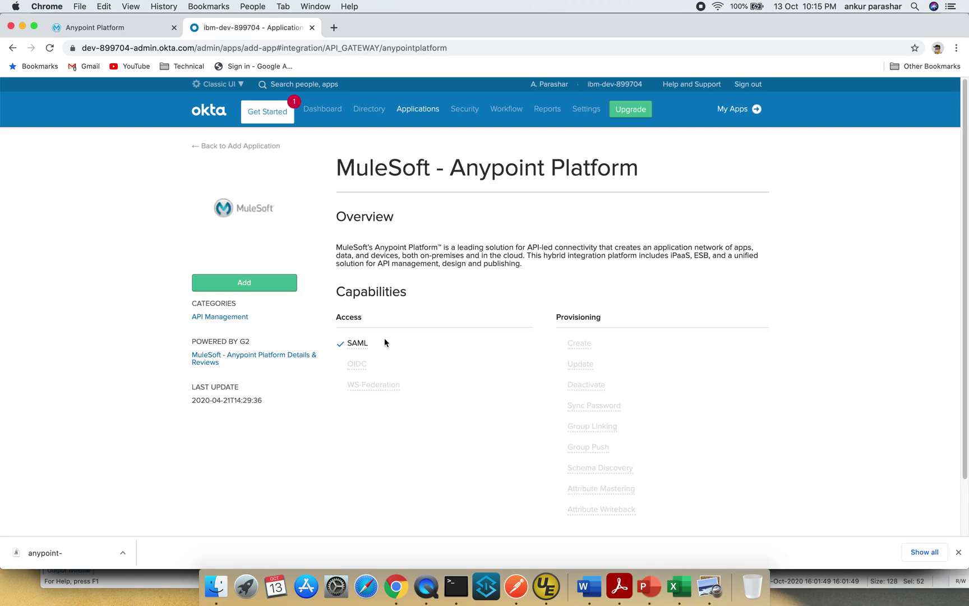
{"action": "left_click", "coordinate": [273, 287]}
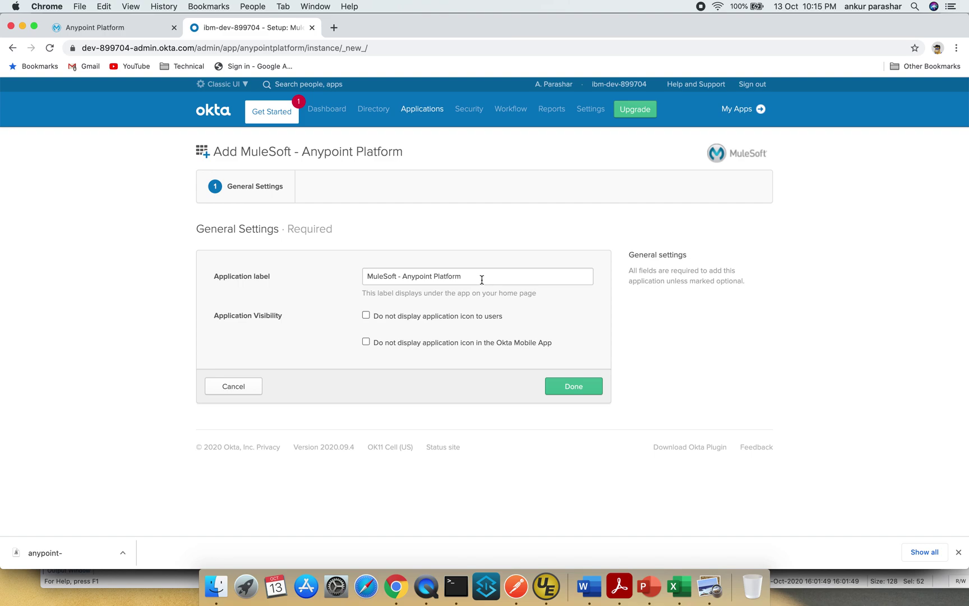
{"action": "left_click", "coordinate": [577, 386]}
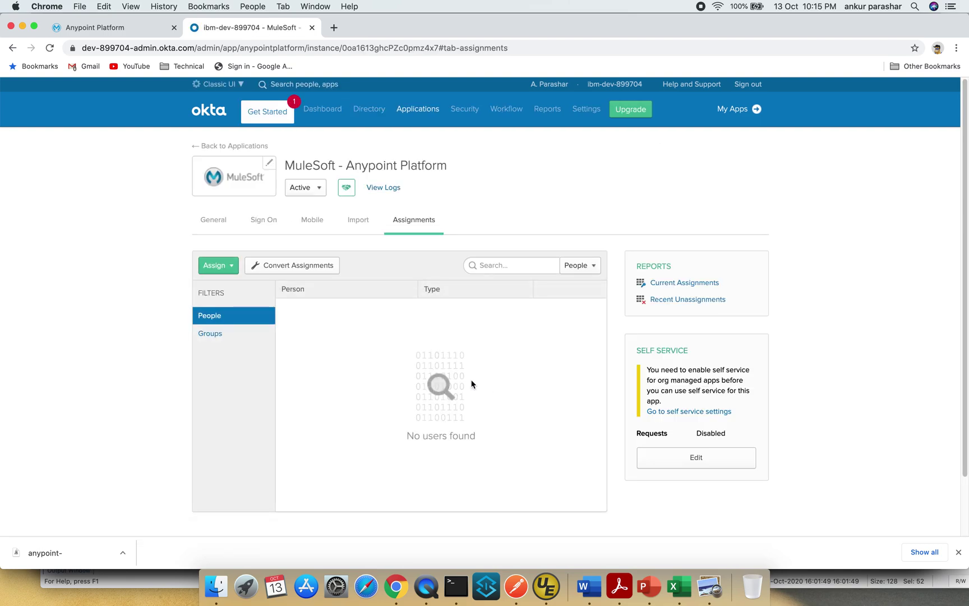
- Assign the MuleSoft app to each of the three users through Assign to People, saving each
{"action": "left_click", "coordinate": [224, 268]}
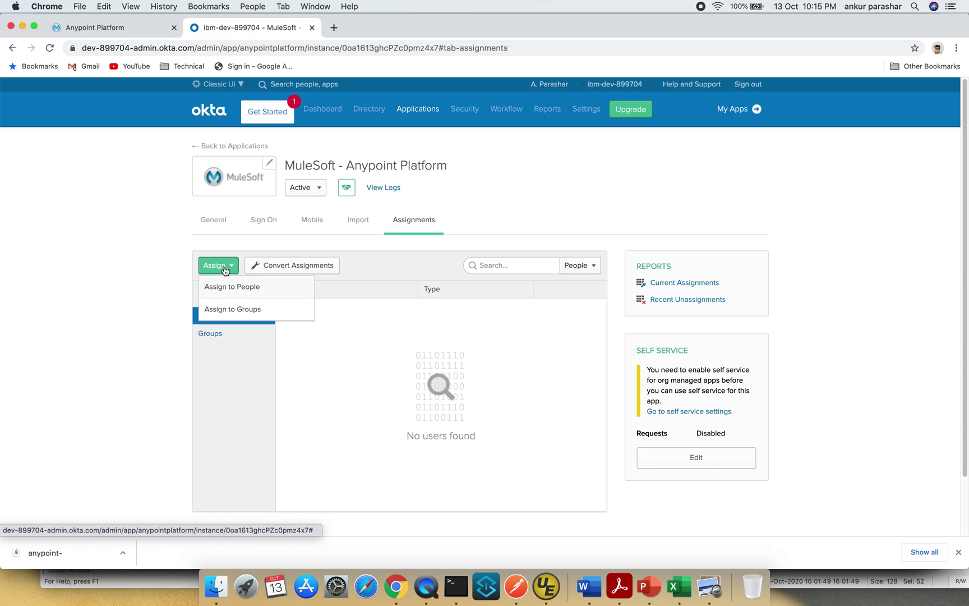
{"action": "left_click", "coordinate": [252, 286]}
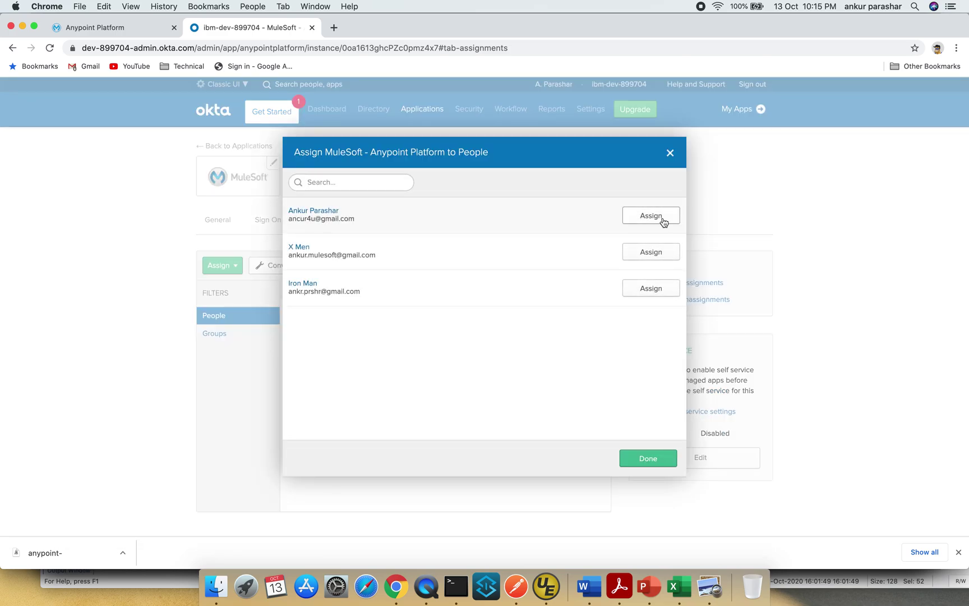
{"action": "left_click", "coordinate": [663, 217]}
{"action": "left_click", "coordinate": [546, 464]}
{"action": "left_click", "coordinate": [651, 252]}
{"action": "left_click", "coordinate": [590, 457]}
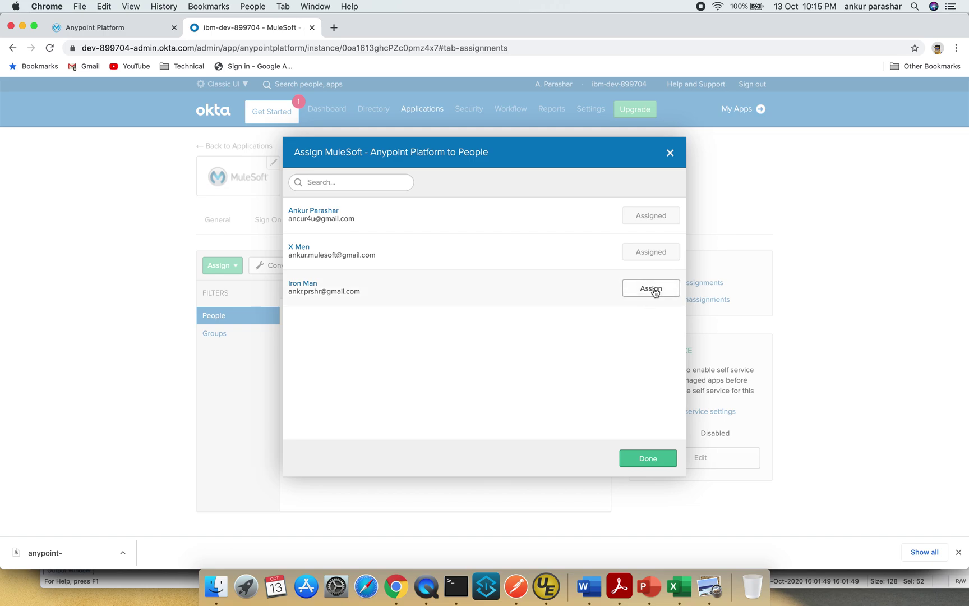
{"action": "left_click", "coordinate": [652, 288]}
{"action": "left_click", "coordinate": [565, 458]}
{"action": "left_click", "coordinate": [649, 459]}
- Inspect the Everyone group's details from the group assignment dialog, then return to the applications list
{"action": "left_click", "coordinate": [225, 333]}
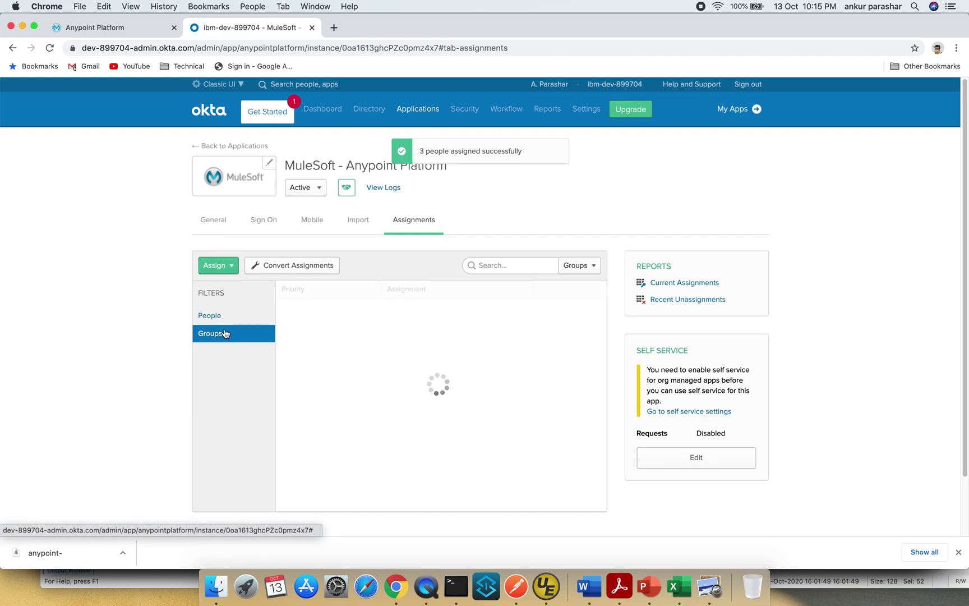
{"action": "left_click", "coordinate": [228, 267]}
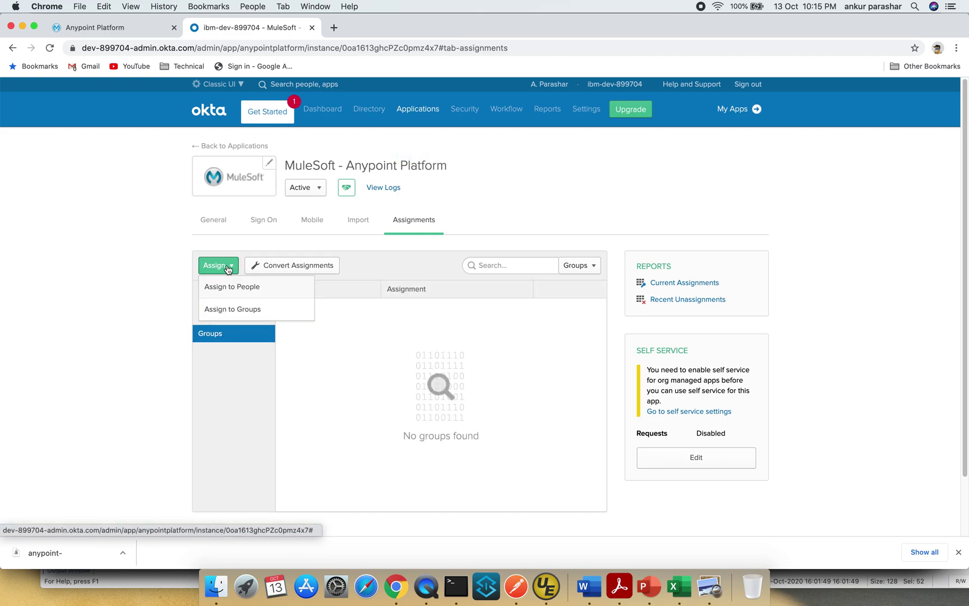
{"action": "left_click", "coordinate": [262, 309]}
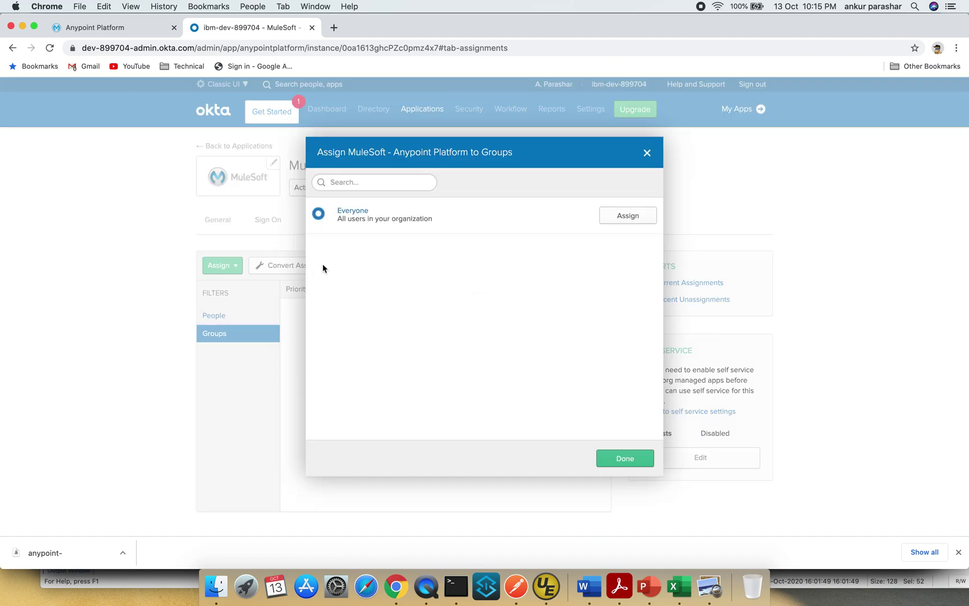
{"action": "left_click", "coordinate": [353, 211]}
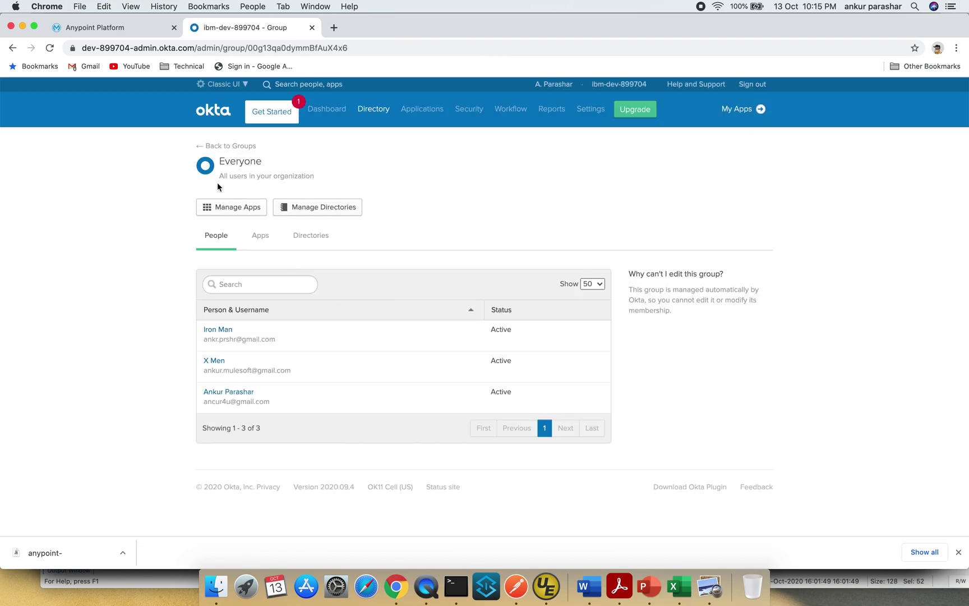
{"action": "left_click", "coordinate": [230, 147]}
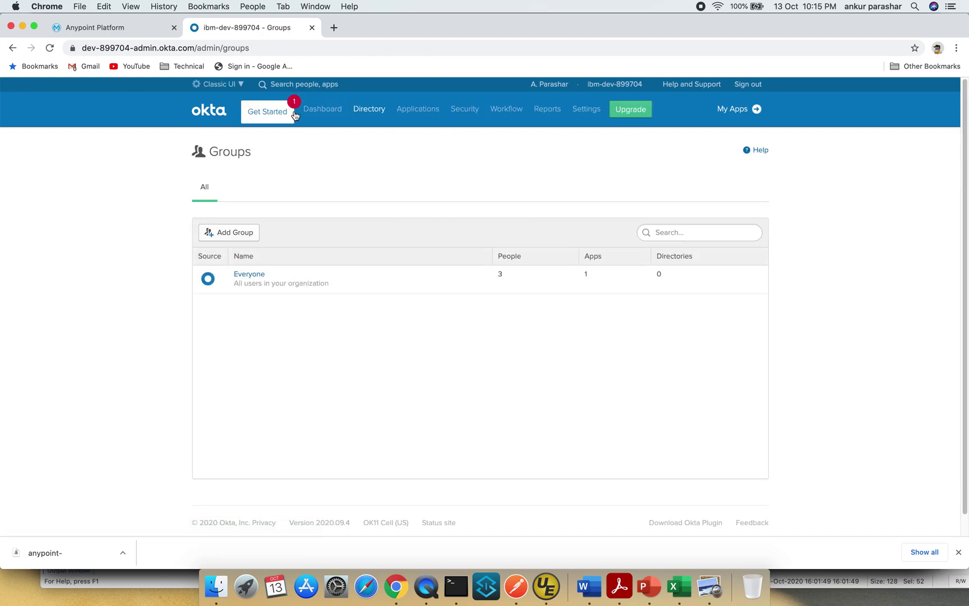
{"action": "left_click", "coordinate": [280, 117]}
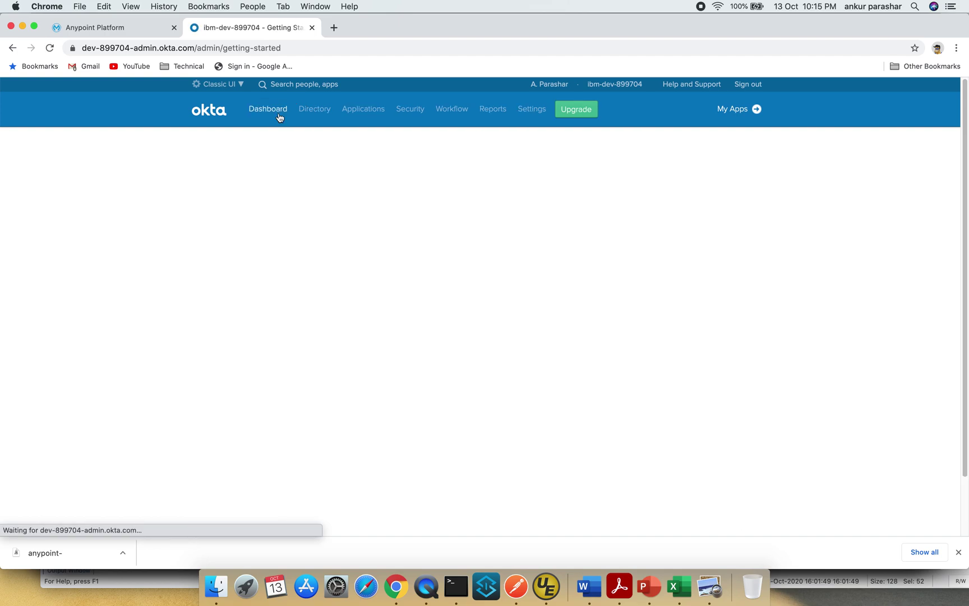
{"action": "mouse_move", "coordinate": [312, 111]}
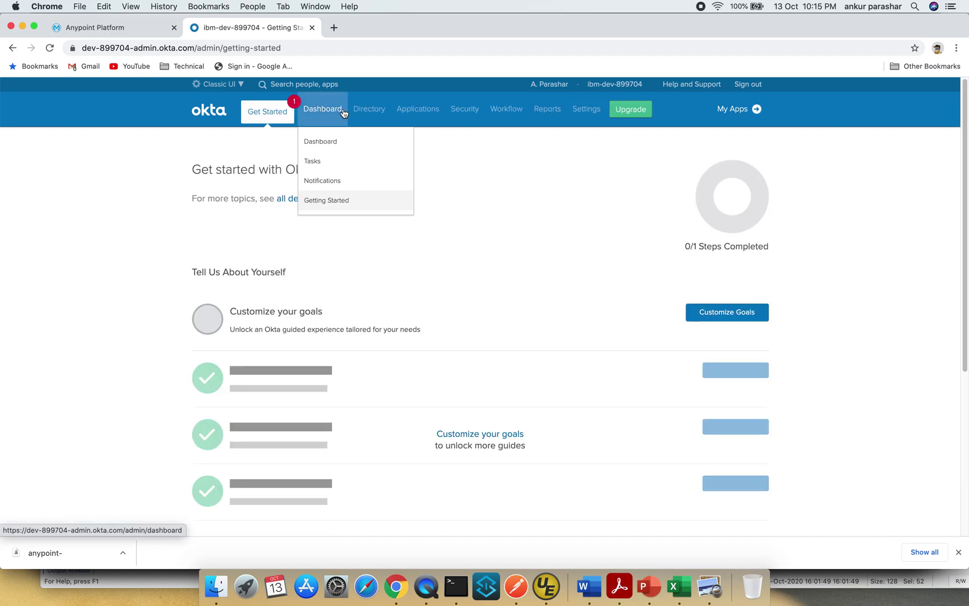
{"action": "mouse_move", "coordinate": [429, 110]}
{"action": "left_click", "coordinate": [417, 145]}
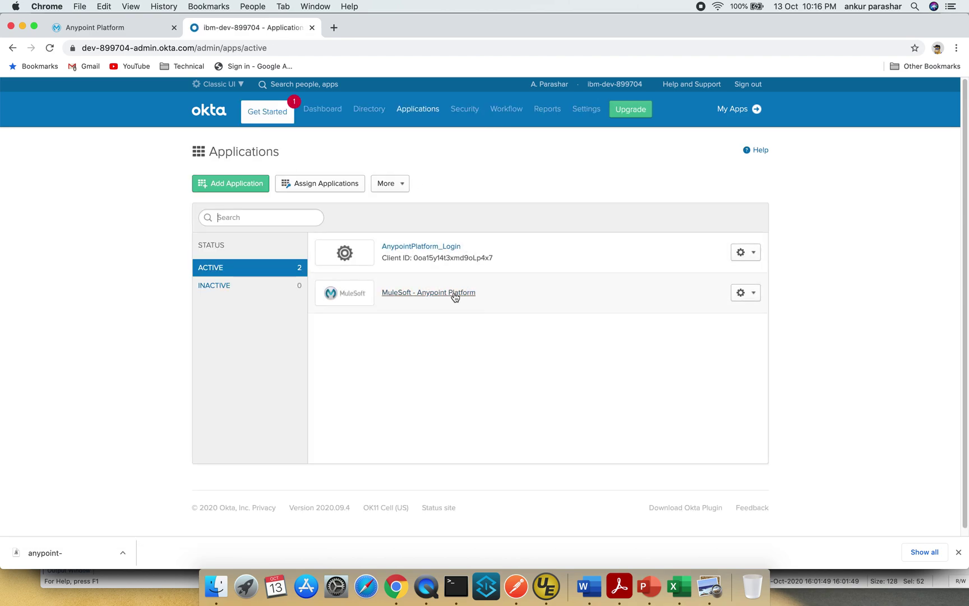
- Assign the Everyone group to the MuleSoft - Anypoint Platform app from its Groups tab
{"action": "left_click", "coordinate": [453, 294]}
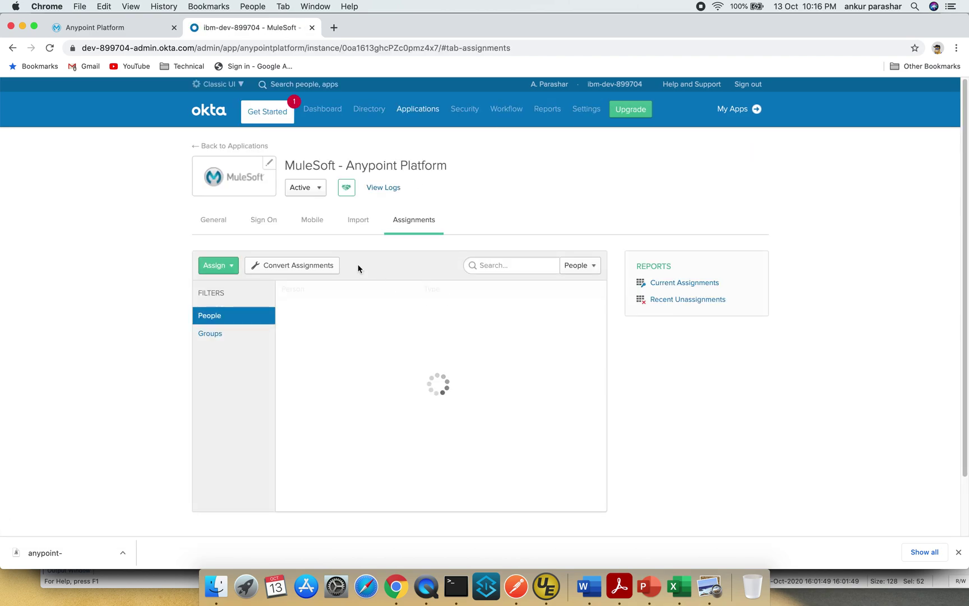
{"action": "left_click", "coordinate": [217, 339]}
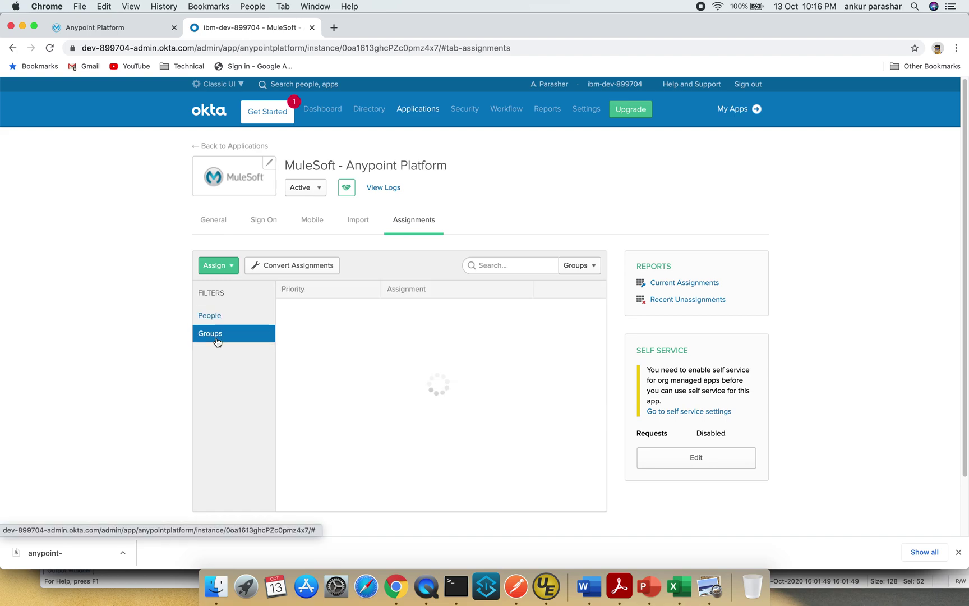
{"action": "left_click", "coordinate": [216, 268]}
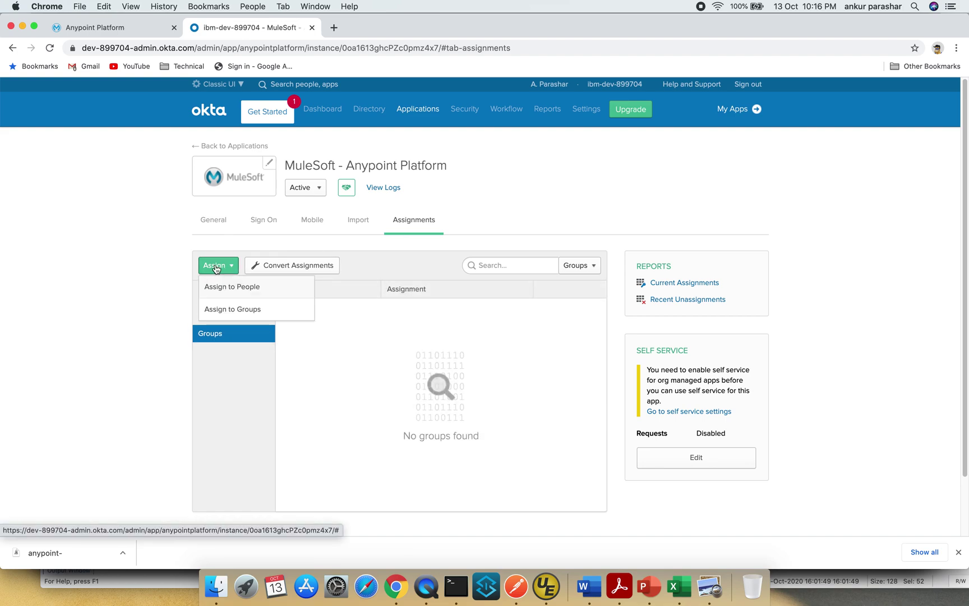
{"action": "left_click", "coordinate": [248, 310]}
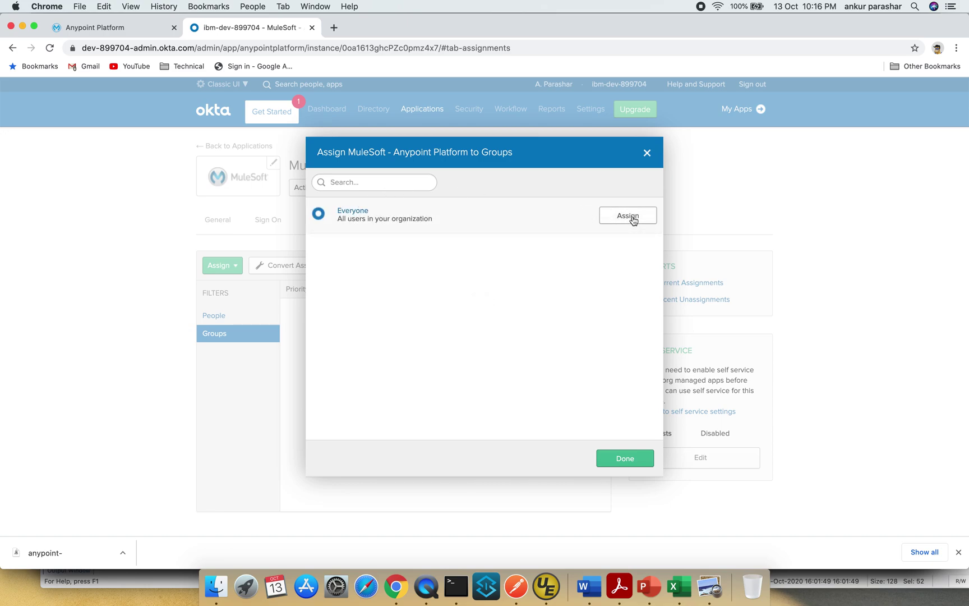
{"action": "left_click", "coordinate": [633, 218]}
{"action": "left_click", "coordinate": [643, 457]}
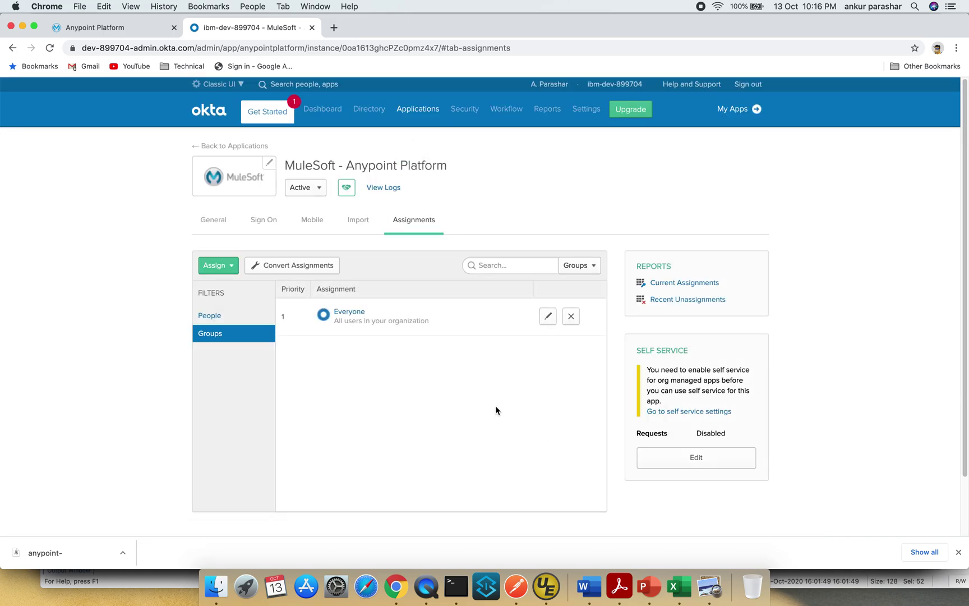
- Review the MuleSoft app's General tab: App Settings, VPN Notification and App Embed Link
{"action": "left_click", "coordinate": [208, 220]}
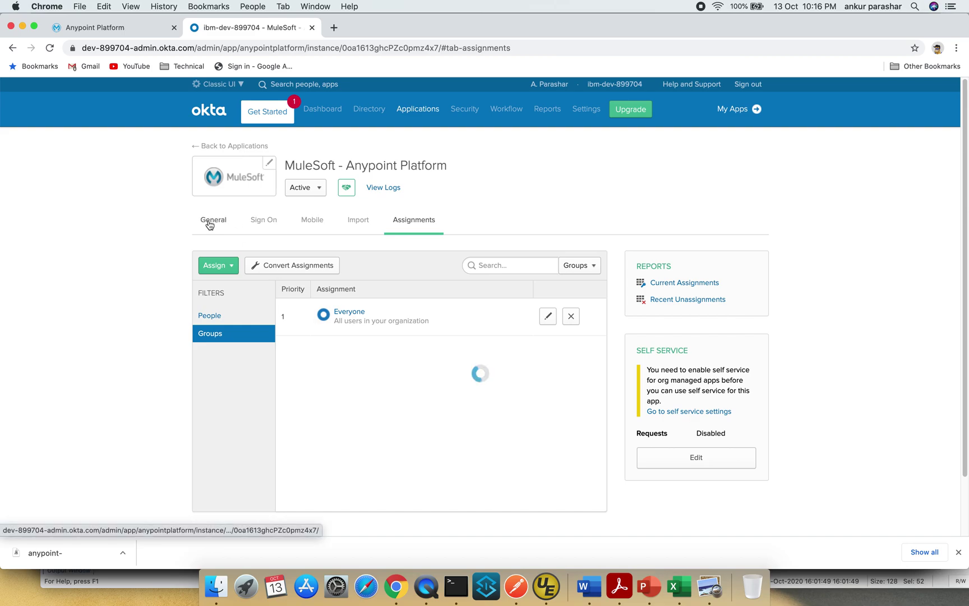
{"action": "scroll", "coordinate": [538, 398], "scroll_direction": "down", "scroll_amount": 5}
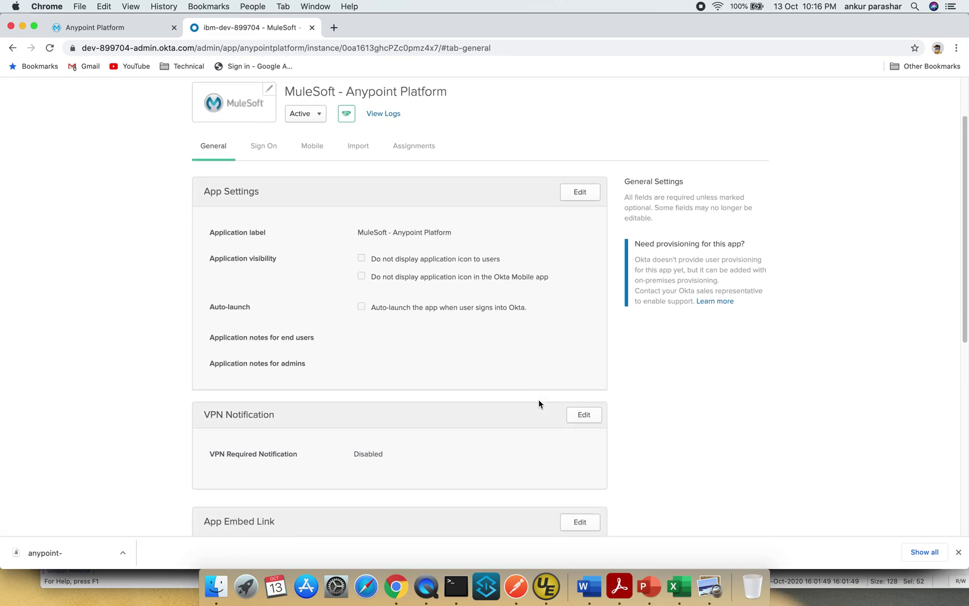
{"action": "scroll", "coordinate": [539, 401], "scroll_direction": "down", "scroll_amount": 6}
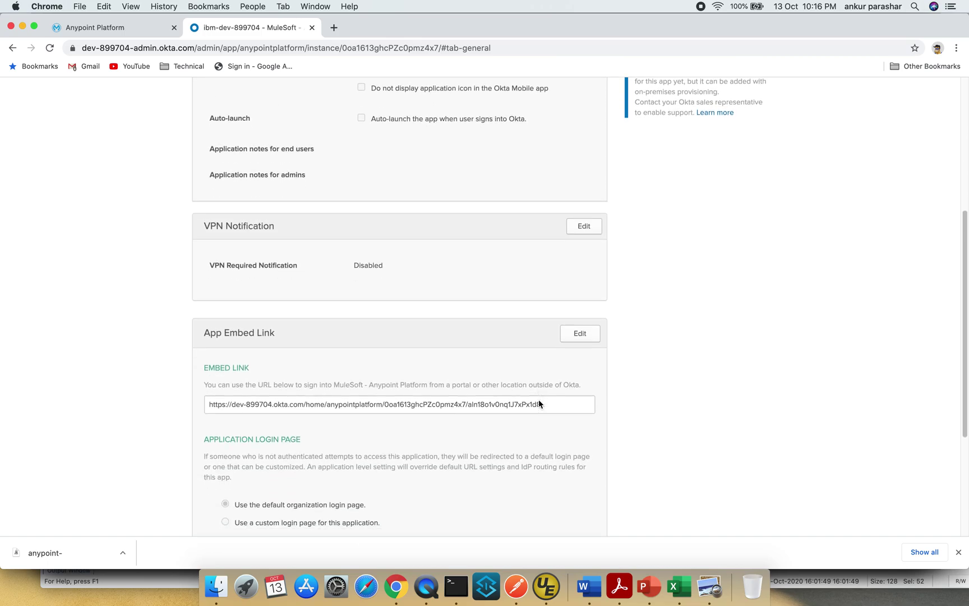
{"action": "scroll", "coordinate": [539, 404], "scroll_direction": "down", "scroll_amount": 2}
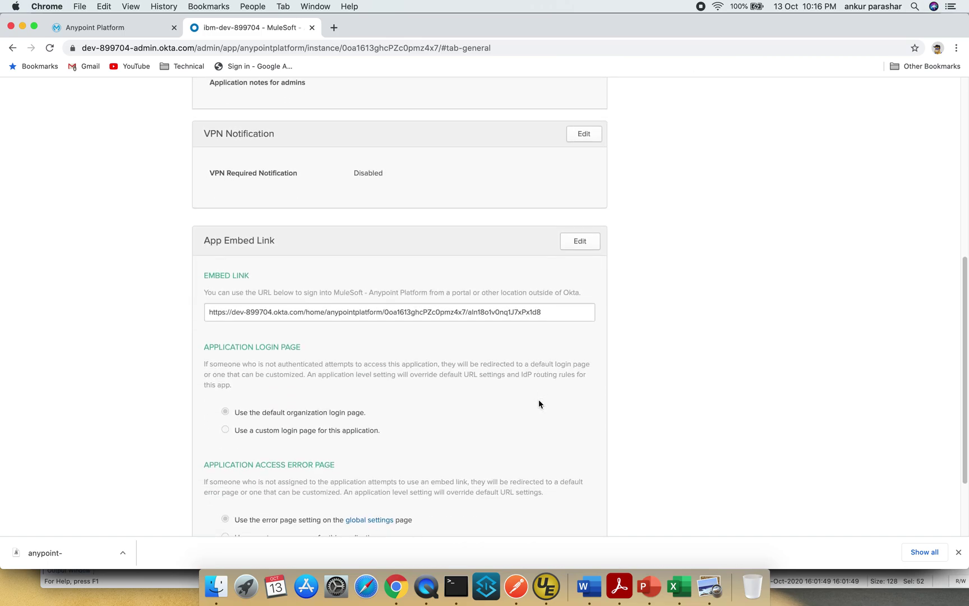
{"action": "scroll", "coordinate": [538, 403], "scroll_direction": "down", "scroll_amount": 4}
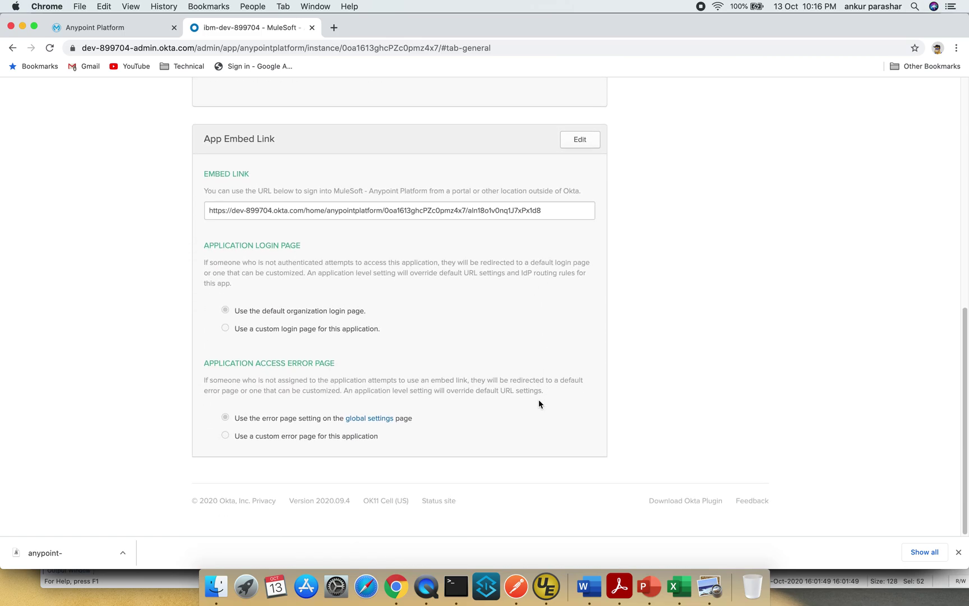
{"action": "scroll", "coordinate": [539, 404], "scroll_direction": "up", "scroll_amount": 15}
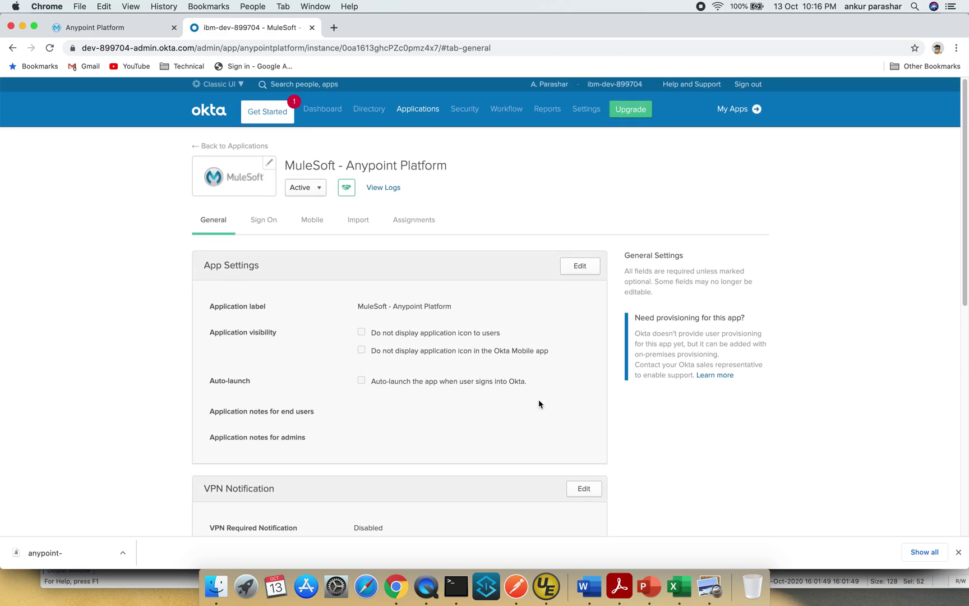
{"action": "scroll", "coordinate": [539, 403], "scroll_direction": "down", "scroll_amount": 2}
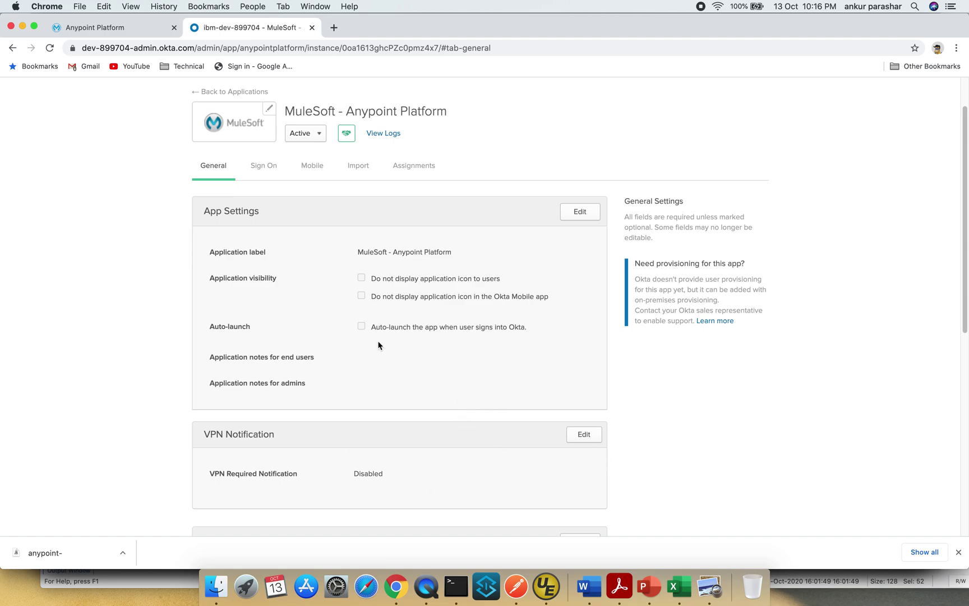
{"action": "left_click", "coordinate": [269, 164]}
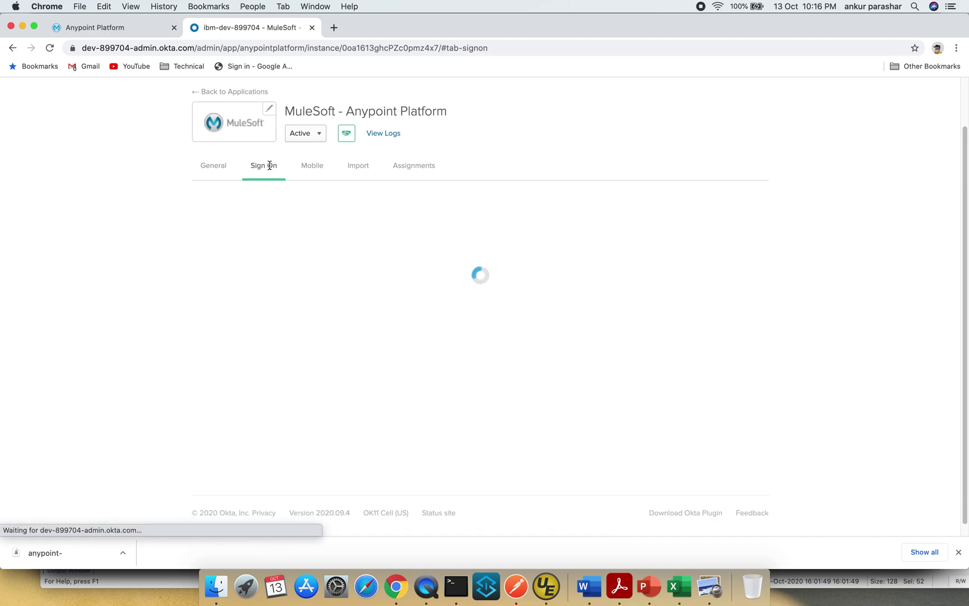
- Edit the app's SAML 2.0 sign-on settings and enable Single Logout
{"action": "scroll", "coordinate": [474, 324], "scroll_direction": "down", "scroll_amount": 3}
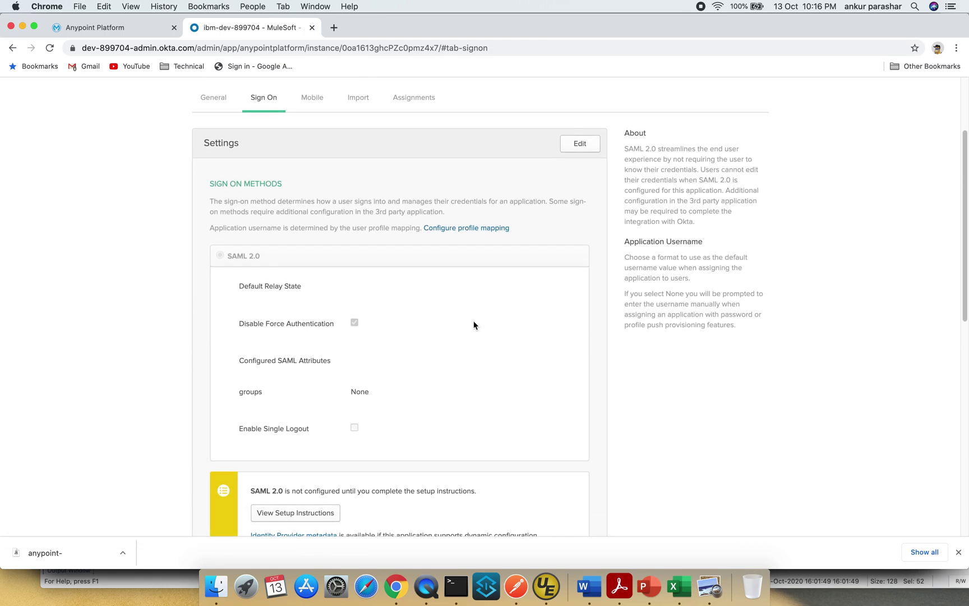
{"action": "left_click", "coordinate": [580, 147]}
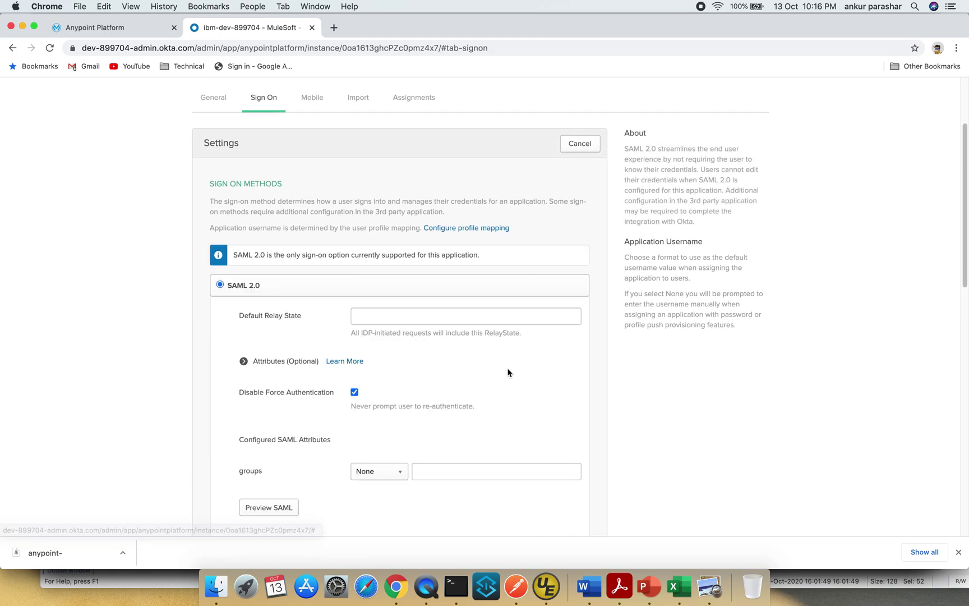
{"action": "scroll", "coordinate": [508, 370], "scroll_direction": "down", "scroll_amount": 4}
{"action": "scroll", "coordinate": [508, 368], "scroll_direction": "down", "scroll_amount": 1}
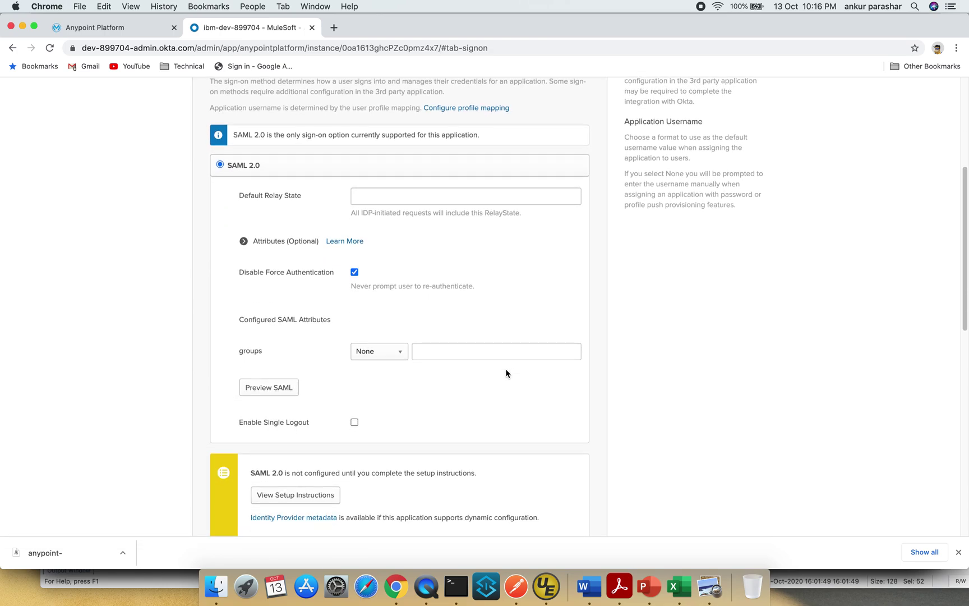
{"action": "left_click", "coordinate": [354, 423]}
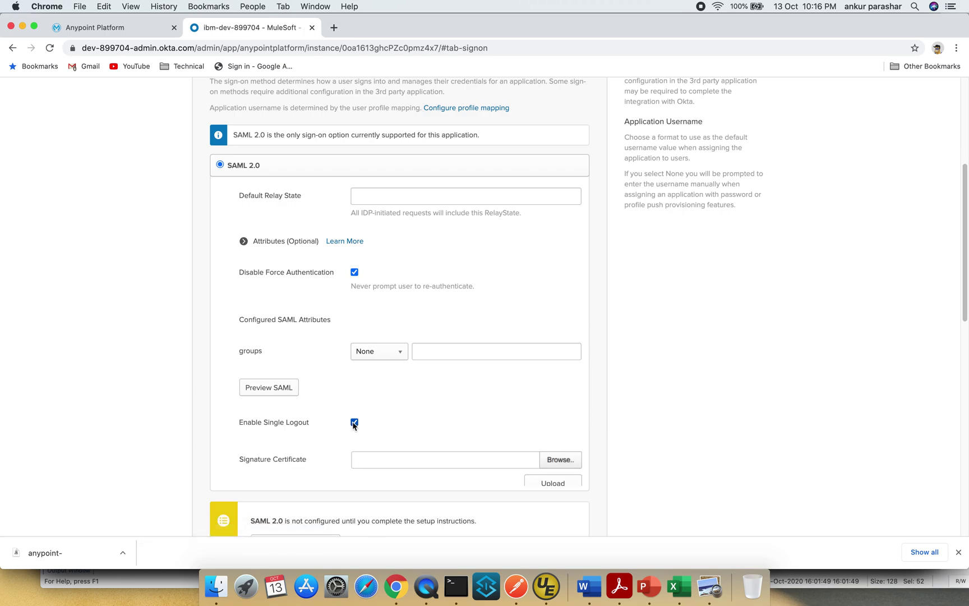
- Upload anypoint-platform-signing (1).pem as the signature certificate
{"action": "scroll", "coordinate": [487, 414], "scroll_direction": "down", "scroll_amount": 3}
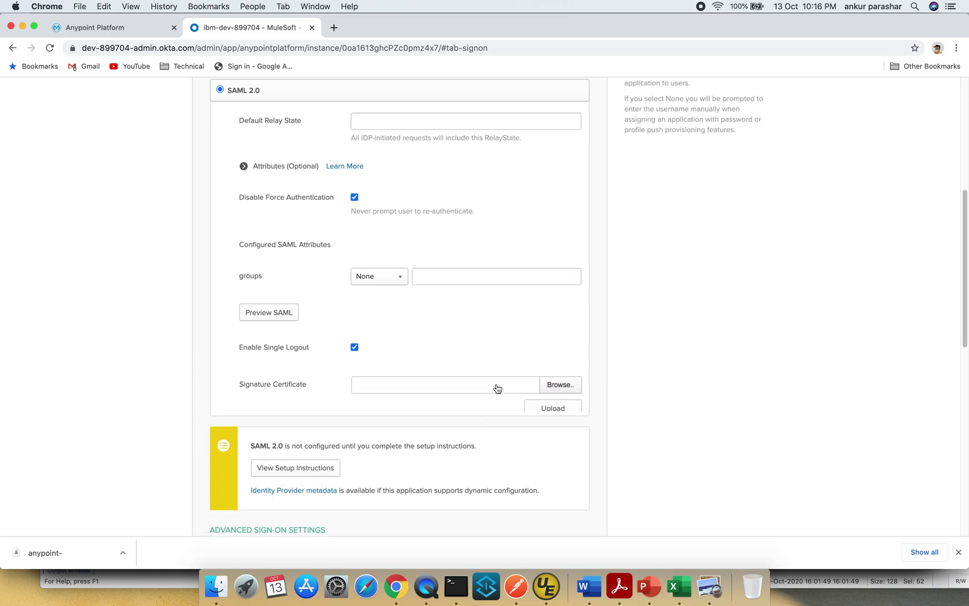
{"action": "left_click", "coordinate": [560, 385]}
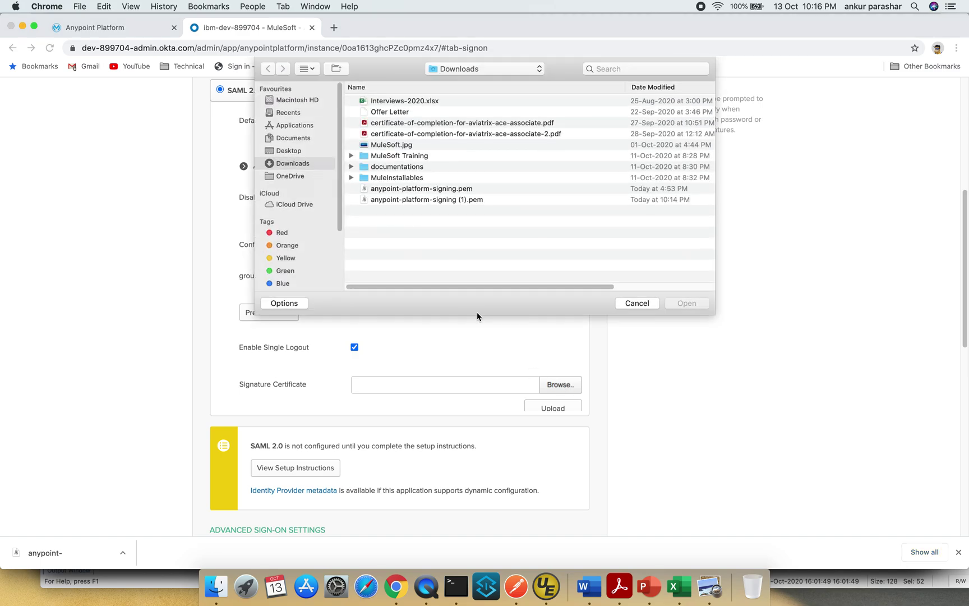
{"action": "left_click", "coordinate": [465, 192]}
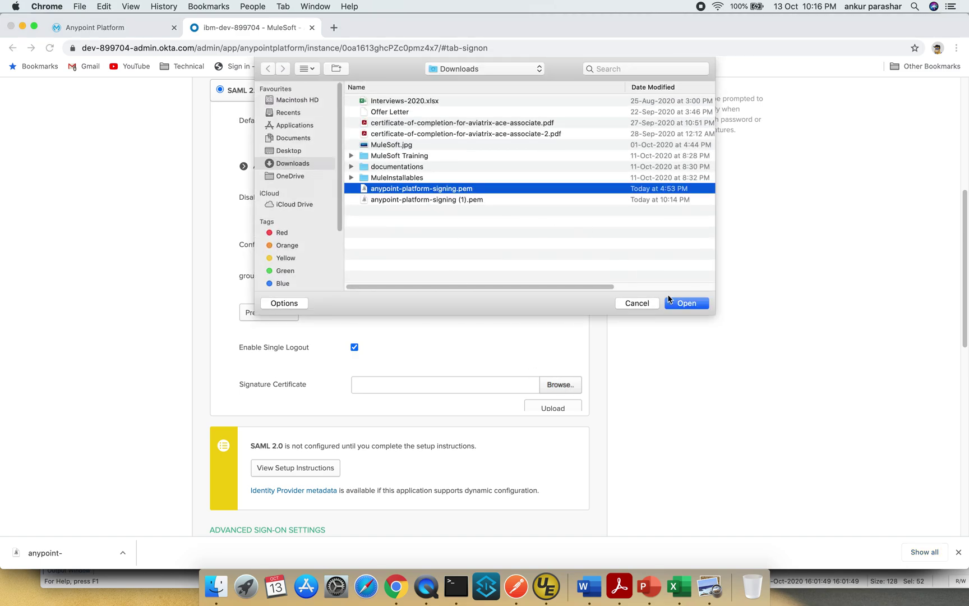
{"action": "left_click", "coordinate": [446, 200]}
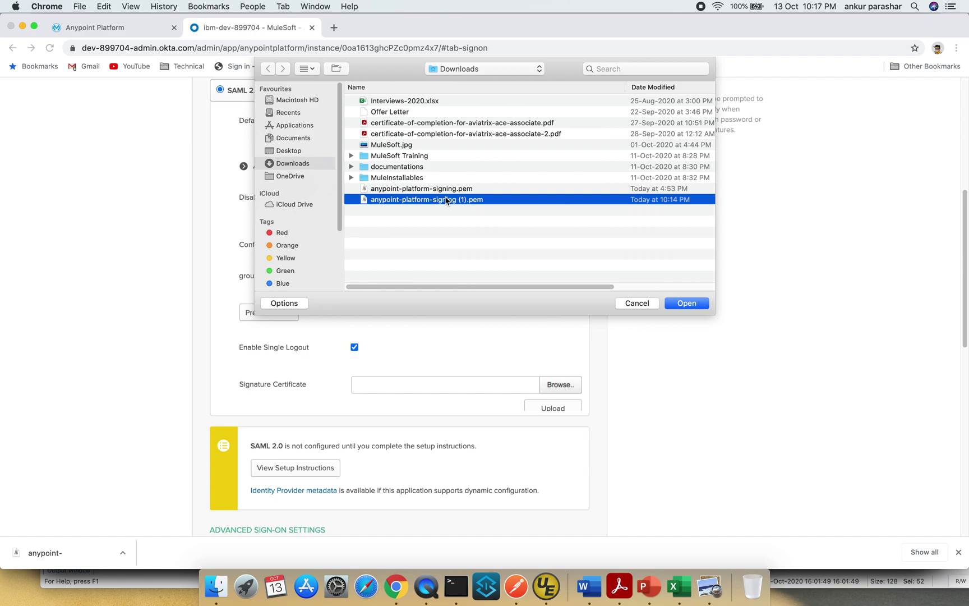
{"action": "left_click", "coordinate": [700, 306]}
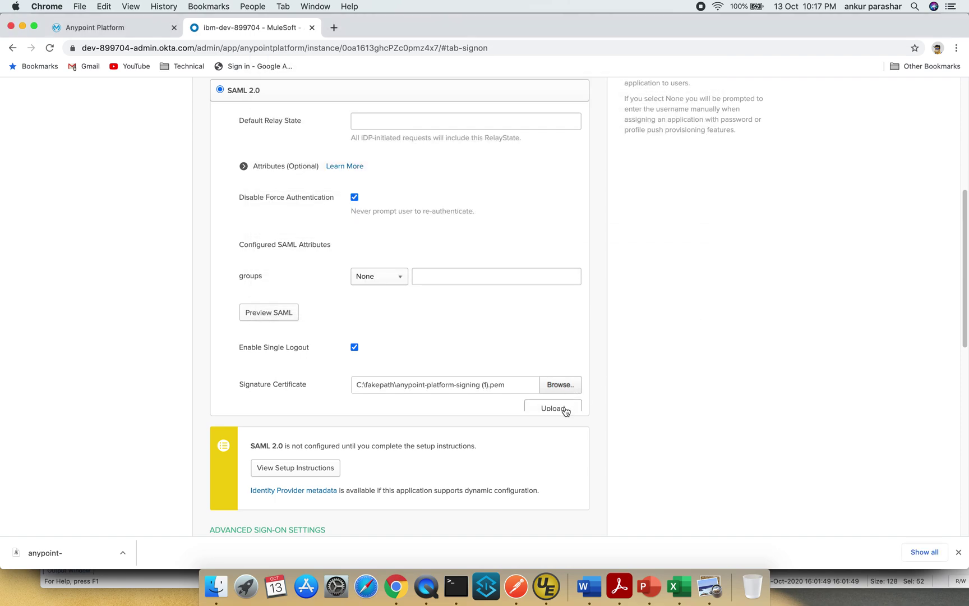
{"action": "left_click", "coordinate": [564, 410]}
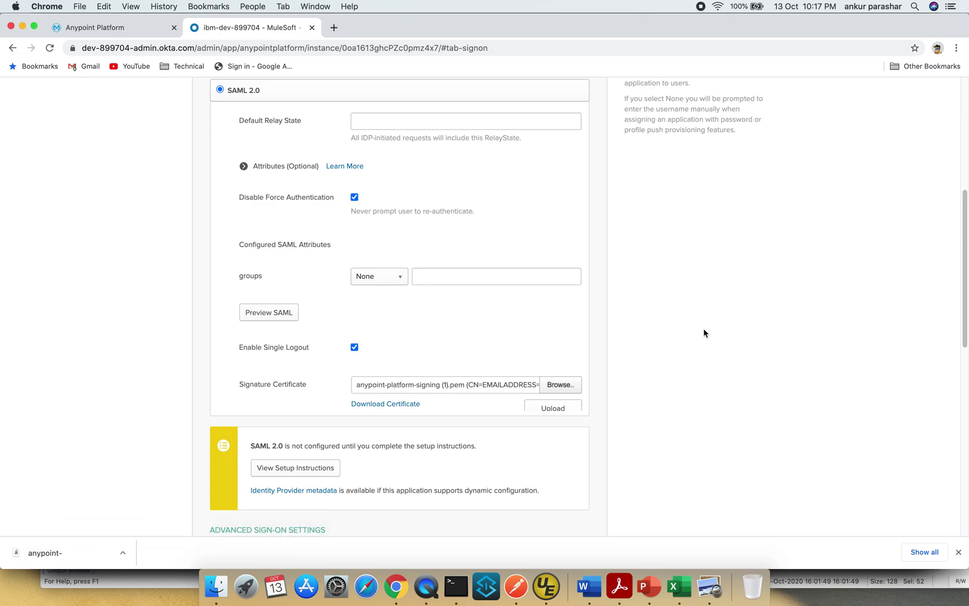
{"action": "scroll", "coordinate": [704, 331], "scroll_direction": "down", "scroll_amount": 4}
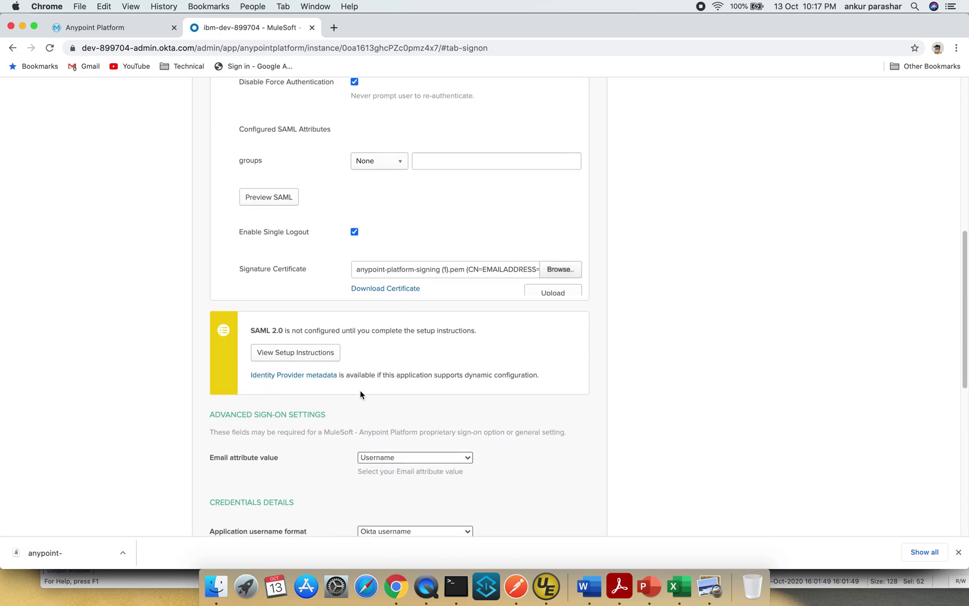
- Open the SAML 2.0 setup instructions and copy the Sign On URL from step 4
{"action": "left_click", "coordinate": [313, 356]}
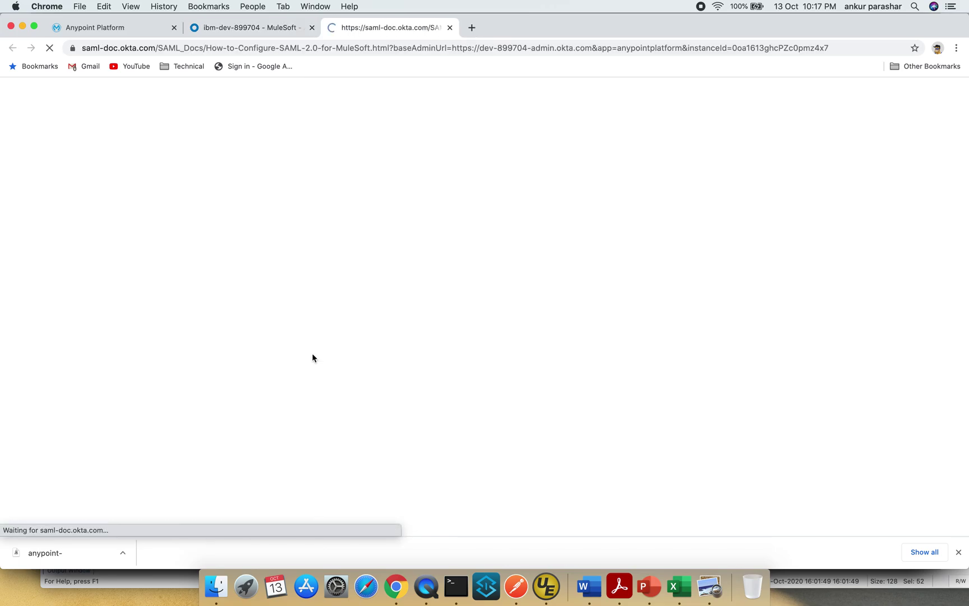
{"action": "scroll", "coordinate": [488, 360], "scroll_direction": "down", "scroll_amount": 7}
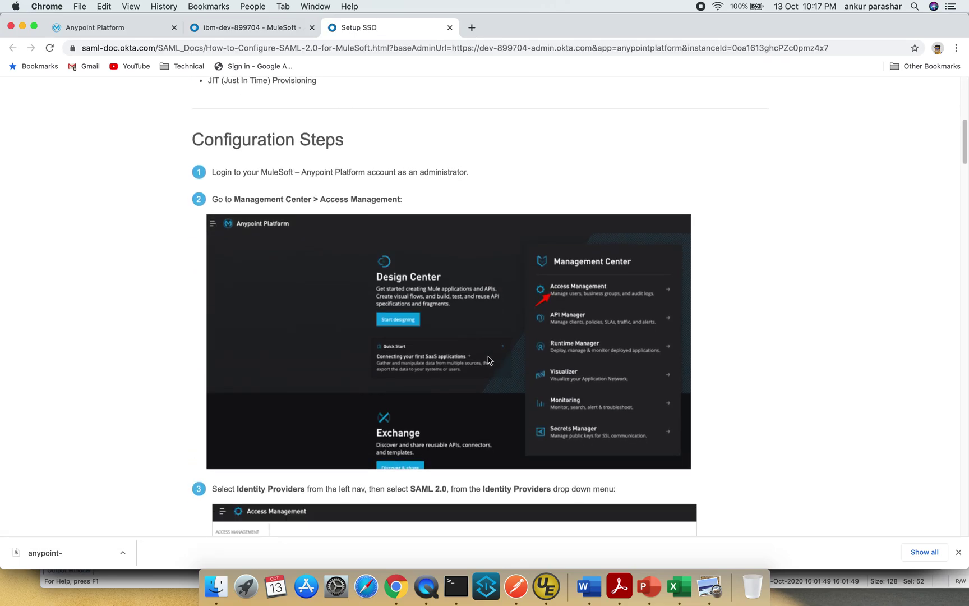
{"action": "scroll", "coordinate": [488, 360], "scroll_direction": "down", "scroll_amount": 10}
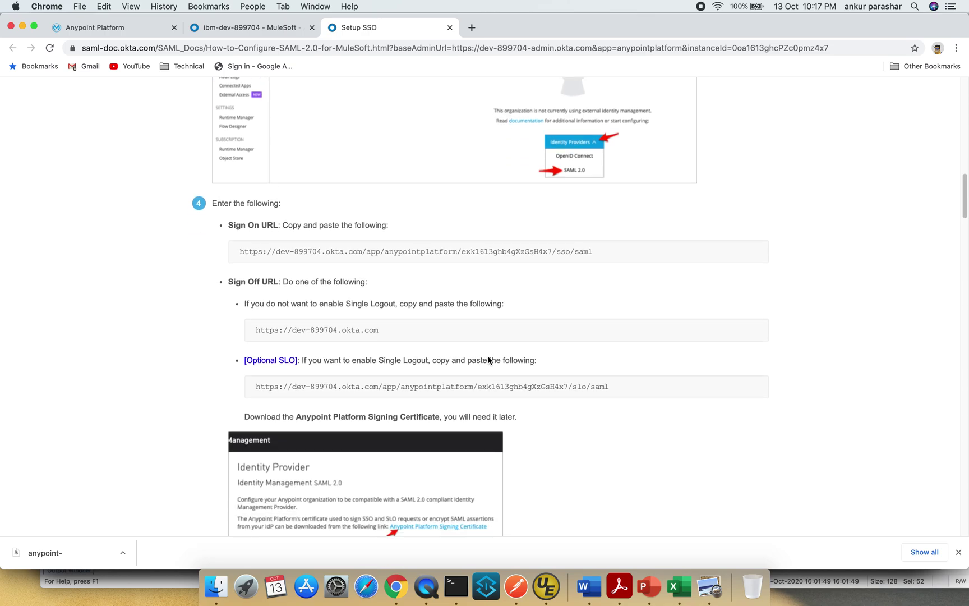
{"action": "scroll", "coordinate": [488, 359], "scroll_direction": "up", "scroll_amount": 3}
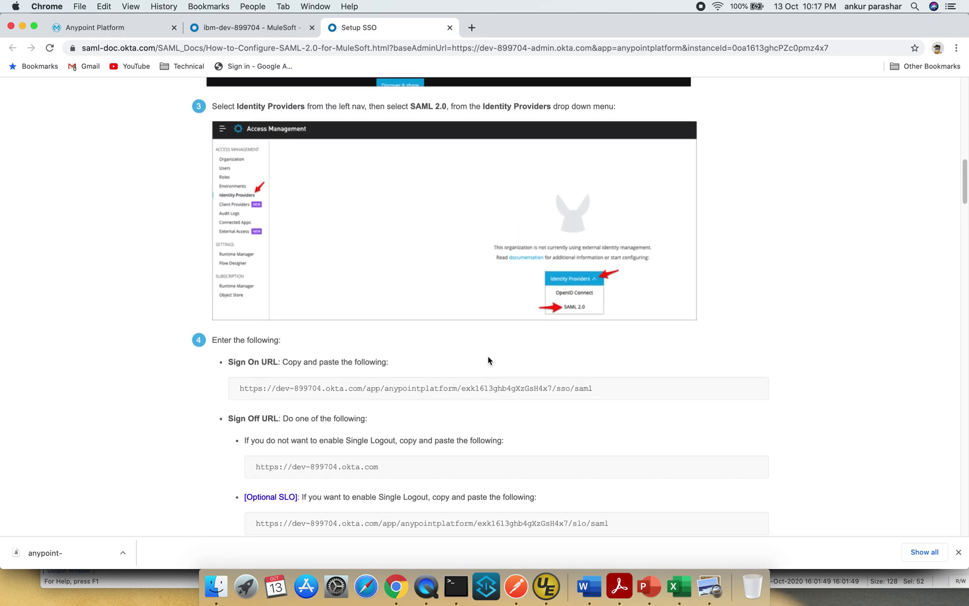
{"action": "scroll", "coordinate": [488, 359], "scroll_direction": "up", "scroll_amount": 6}
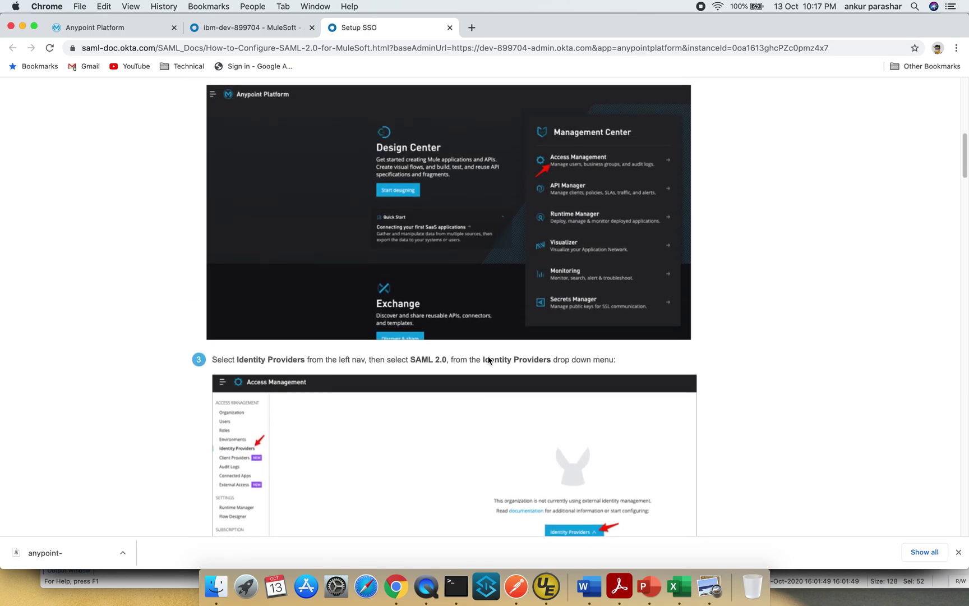
{"action": "scroll", "coordinate": [488, 360], "scroll_direction": "up", "scroll_amount": 1}
{"action": "scroll", "coordinate": [488, 359], "scroll_direction": "down", "scroll_amount": 1}
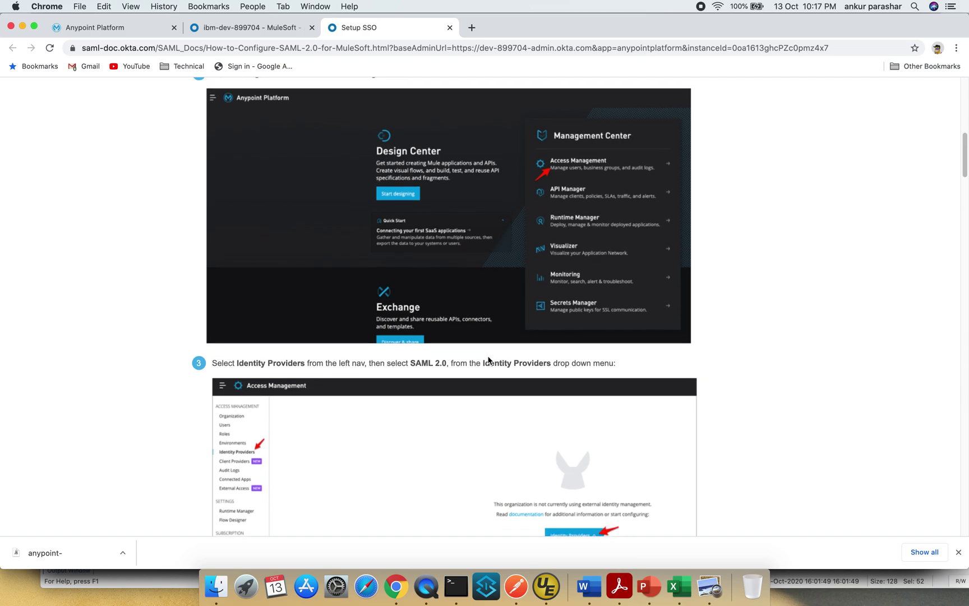
{"action": "scroll", "coordinate": [488, 359], "scroll_direction": "down", "scroll_amount": 7}
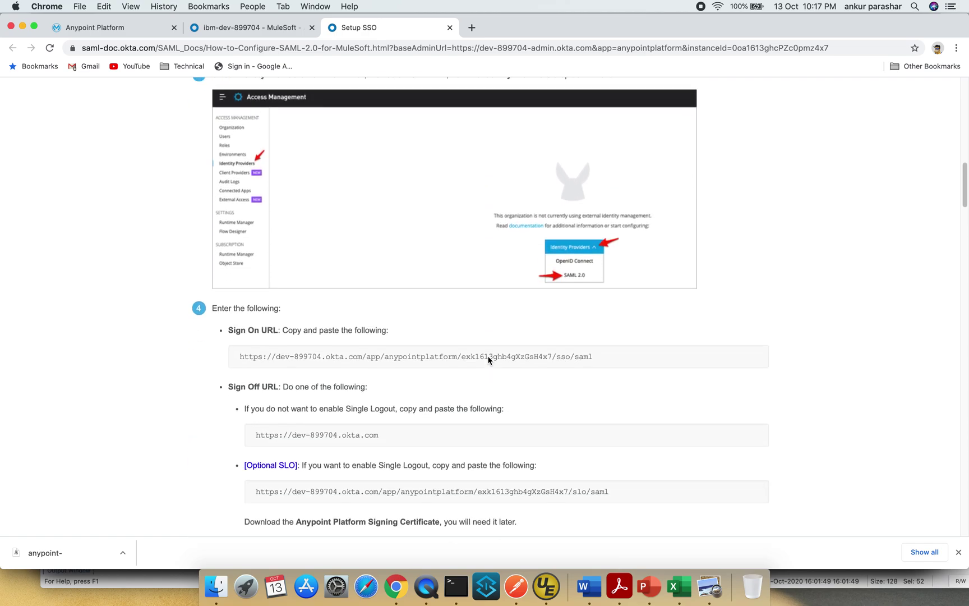
{"action": "scroll", "coordinate": [488, 360], "scroll_direction": "down", "scroll_amount": 2}
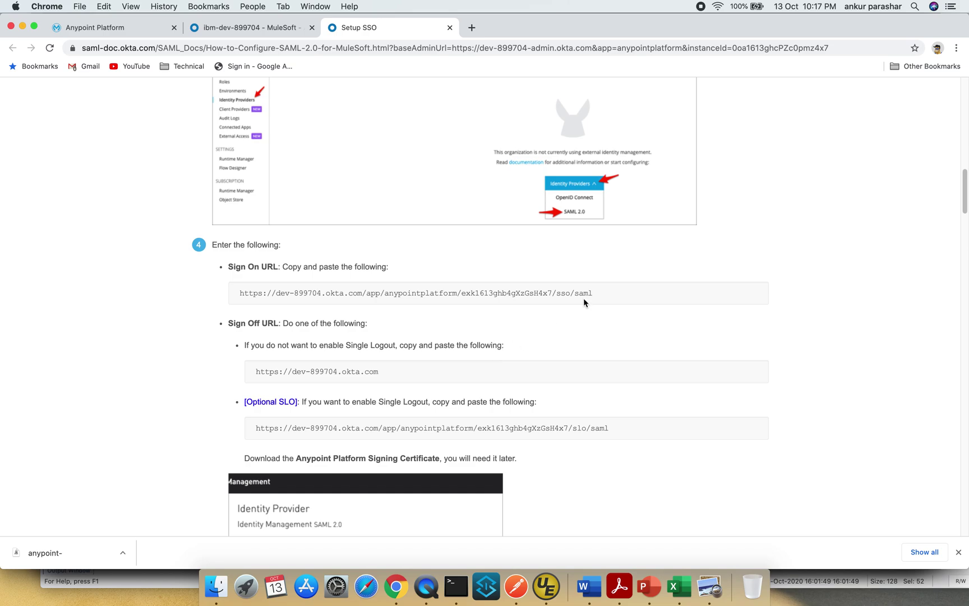
{"action": "left_click_drag", "start_coordinate": [597, 294], "coordinate": [236, 298]}
{"action": "key", "text": "super+c"}
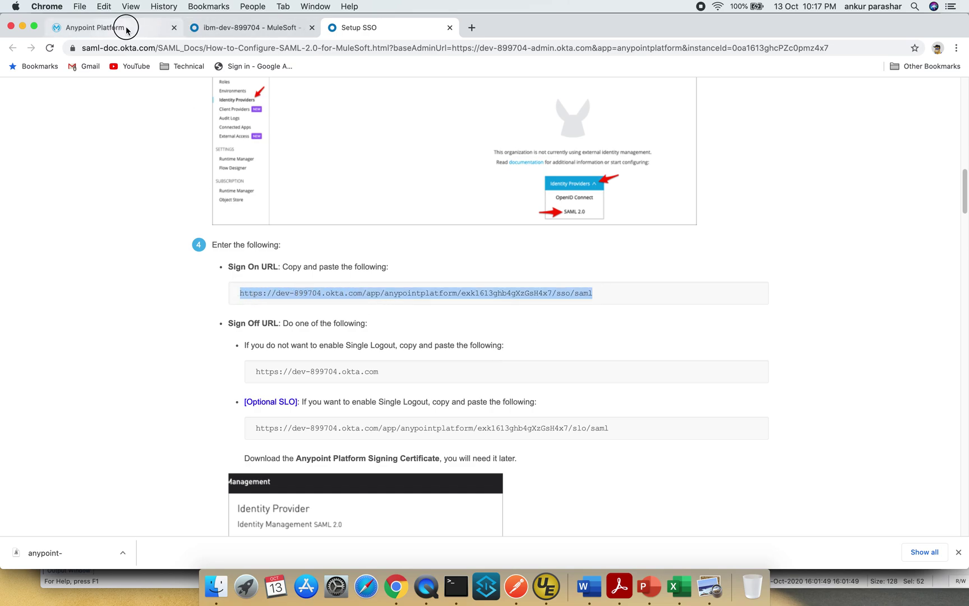
{"action": "left_click", "coordinate": [127, 28]}
- Paste the copied Okta Sign On URL into Anypoint's Sign On URL field
{"action": "left_click", "coordinate": [238, 329]}
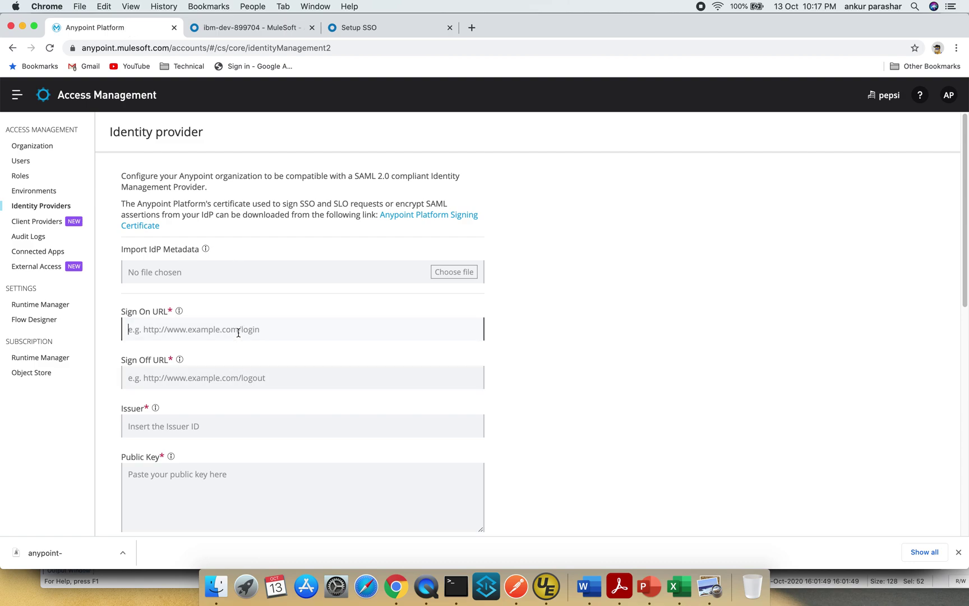
{"action": "key", "text": "super+v"}
{"action": "left_click", "coordinate": [227, 377]}
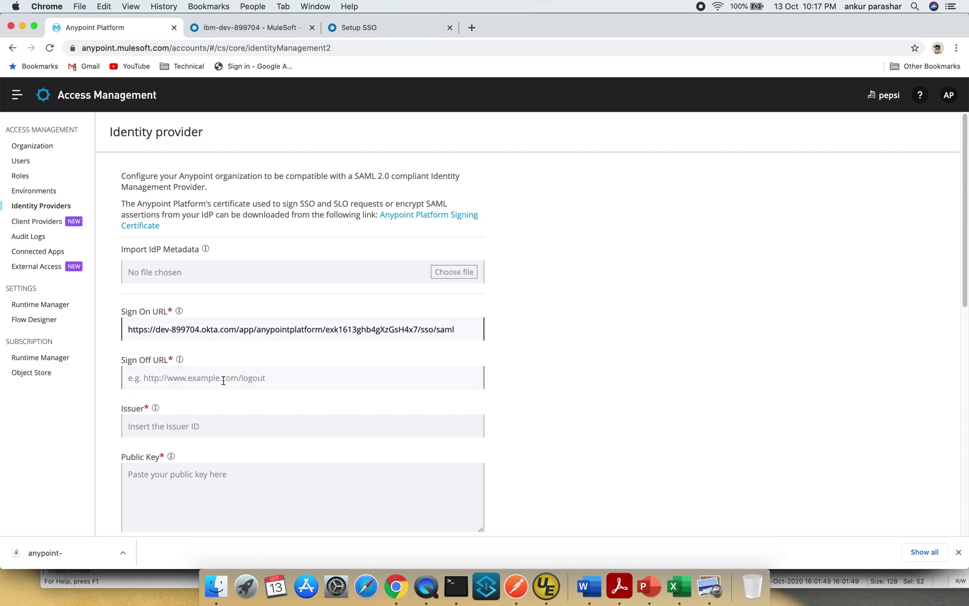
- Copy Okta's Sign Off URL and paste it into Anypoint's Sign Off URL field
{"action": "left_click", "coordinate": [365, 27]}
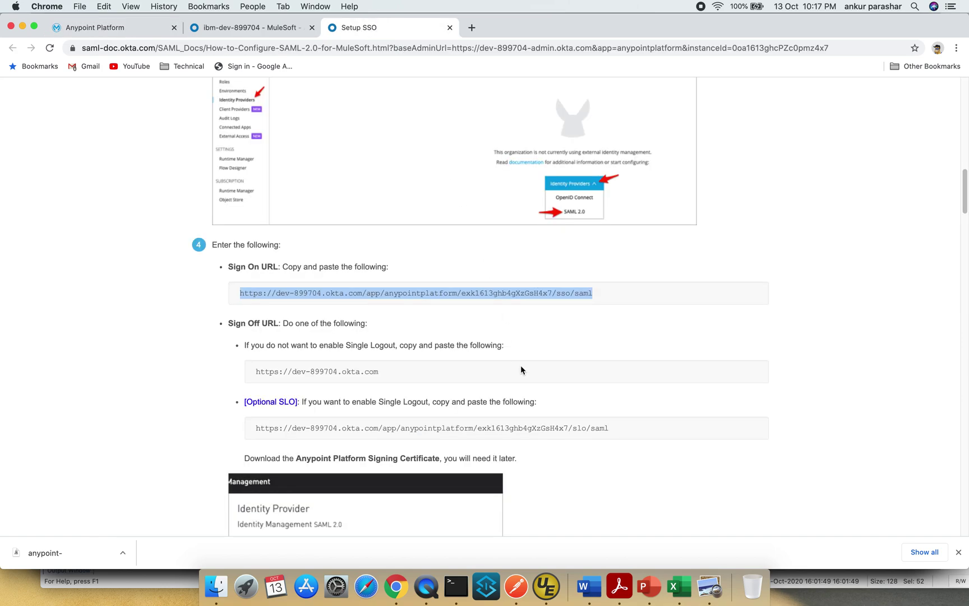
{"action": "scroll", "coordinate": [520, 367], "scroll_direction": "down", "scroll_amount": 2}
{"action": "scroll", "coordinate": [520, 369], "scroll_direction": "down", "scroll_amount": 1}
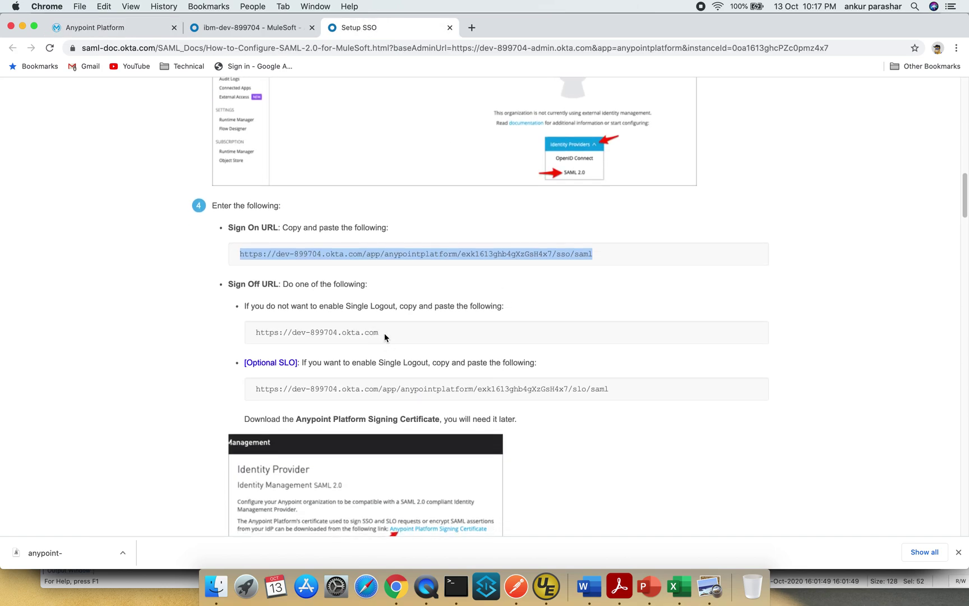
{"action": "left_click_drag", "start_coordinate": [383, 333], "coordinate": [243, 332]}
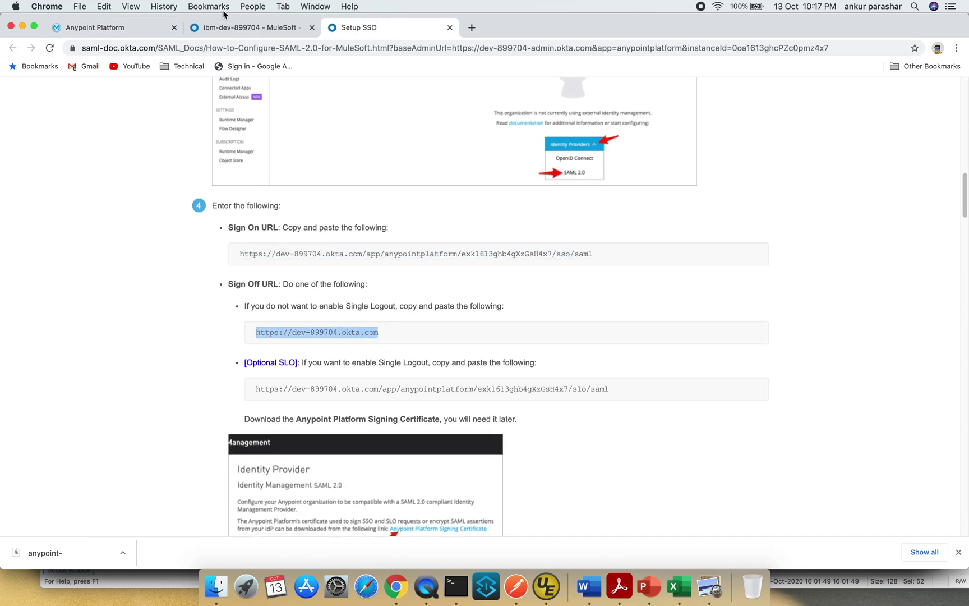
{"action": "left_click", "coordinate": [134, 29]}
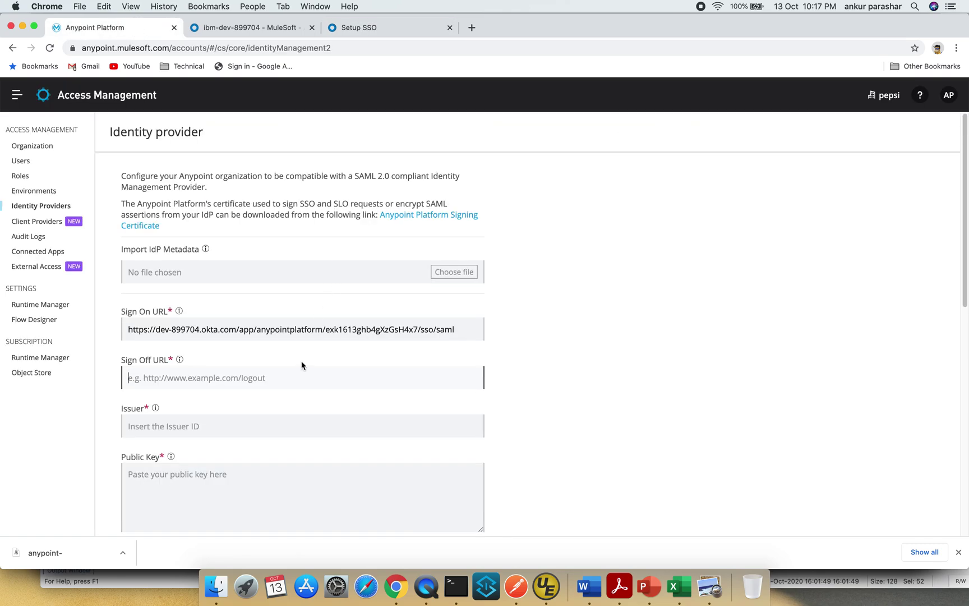
{"action": "key", "text": "super+v"}
- Copy Okta's Issuer URL and paste it into Anypoint's Issuer field
{"action": "left_click", "coordinate": [259, 427]}
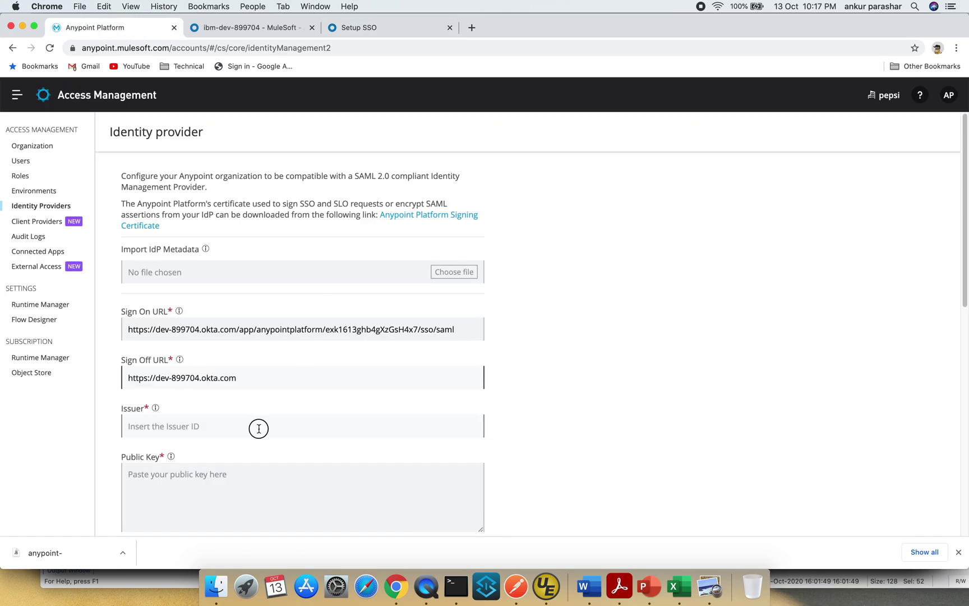
{"action": "left_click", "coordinate": [380, 27]}
{"action": "scroll", "coordinate": [517, 302], "scroll_direction": "down", "scroll_amount": 4}
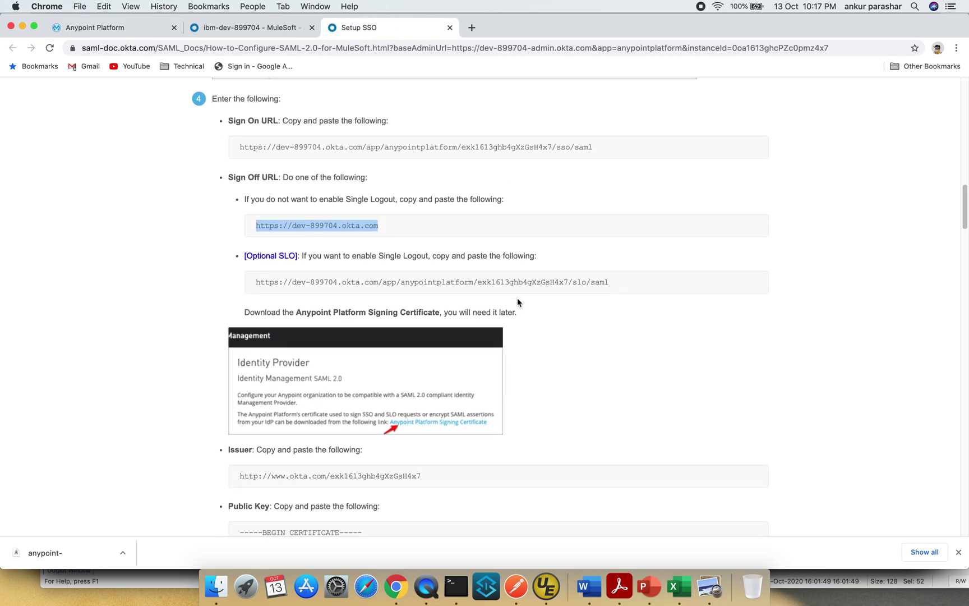
{"action": "left_click_drag", "start_coordinate": [424, 476], "coordinate": [237, 480]}
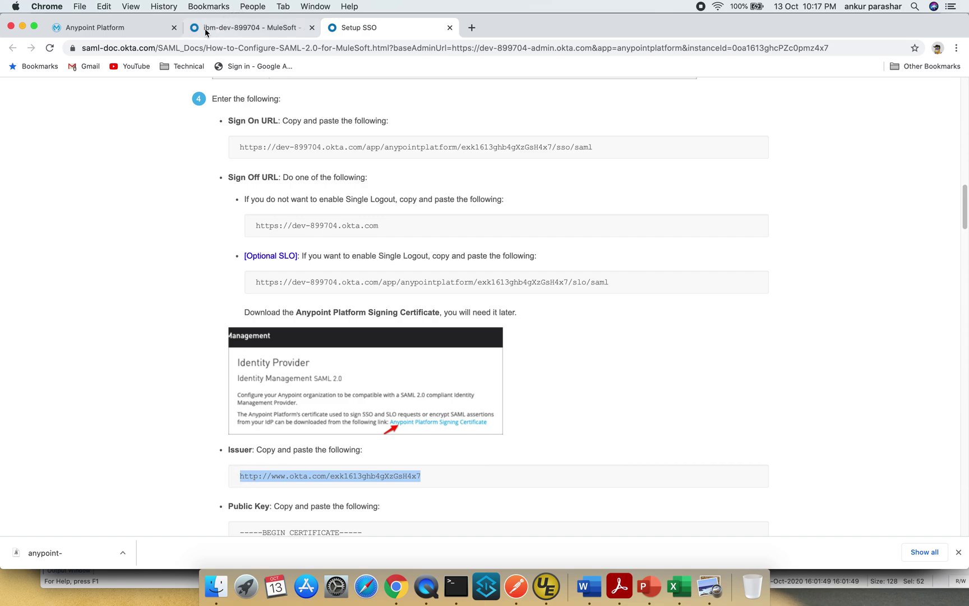
{"action": "left_click", "coordinate": [139, 25]}
{"action": "left_click", "coordinate": [301, 409]}
{"action": "key", "text": "super+v"}
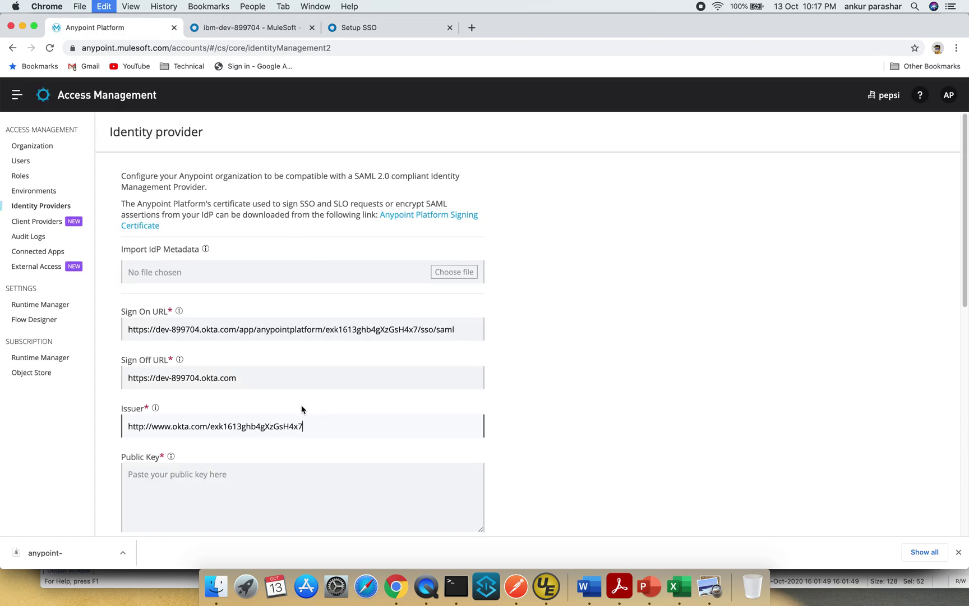
{"action": "left_click", "coordinate": [247, 482]}
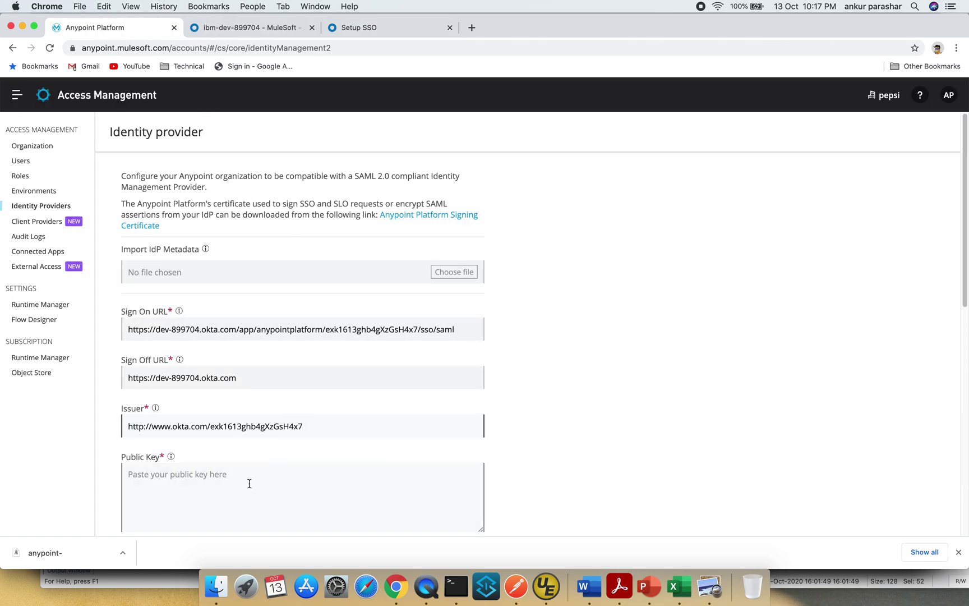
- Copy Okta's signing certificate and paste it into the Anypoint Public Key field
{"action": "left_click", "coordinate": [375, 34]}
{"action": "scroll", "coordinate": [444, 183], "scroll_direction": "down", "scroll_amount": 10}
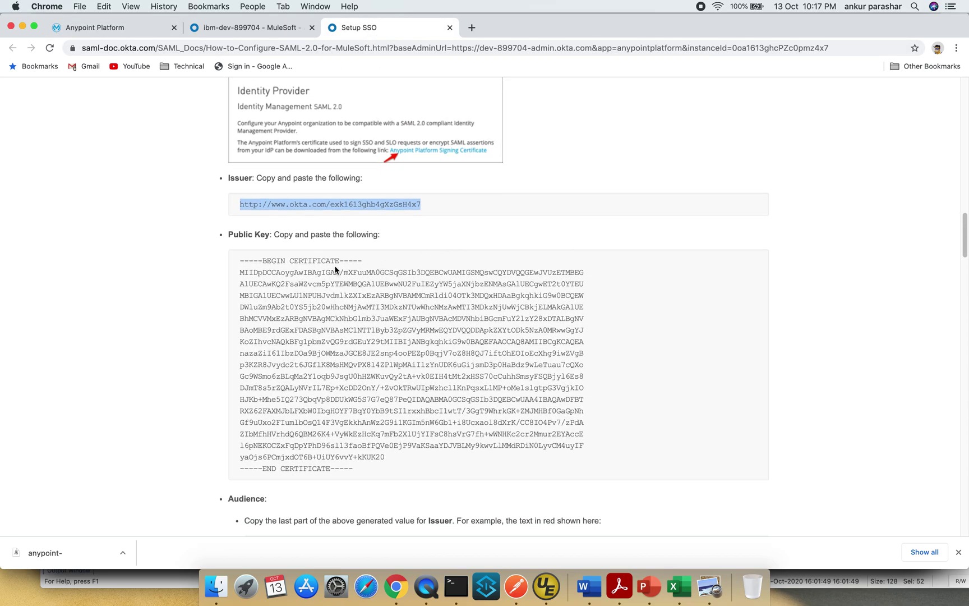
{"action": "left_click_drag", "start_coordinate": [240, 259], "coordinate": [353, 473]}
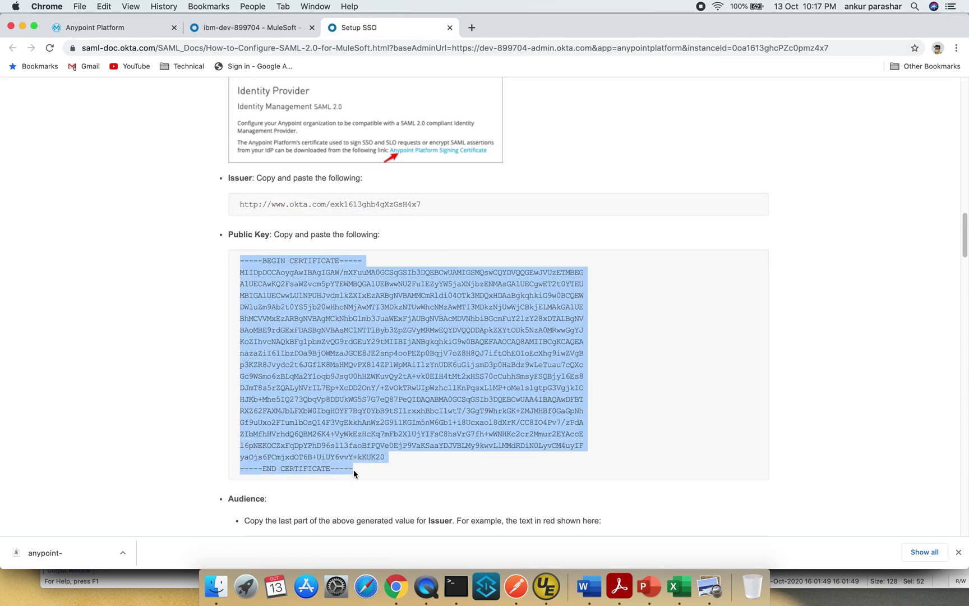
{"action": "key", "text": "super+c"}
{"action": "left_click", "coordinate": [145, 32]}
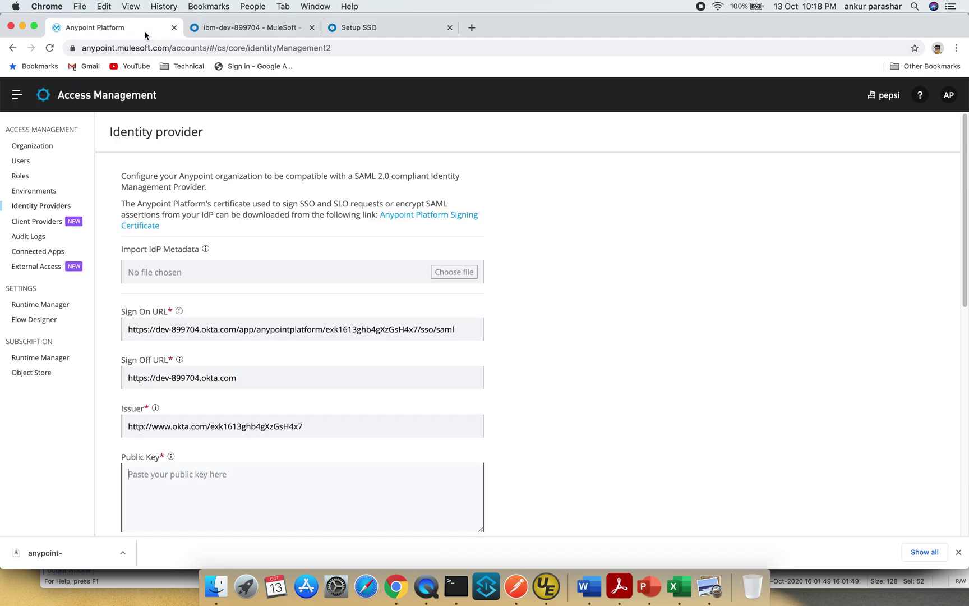
{"action": "left_click", "coordinate": [216, 482]}
{"action": "key", "text": "super+v"}
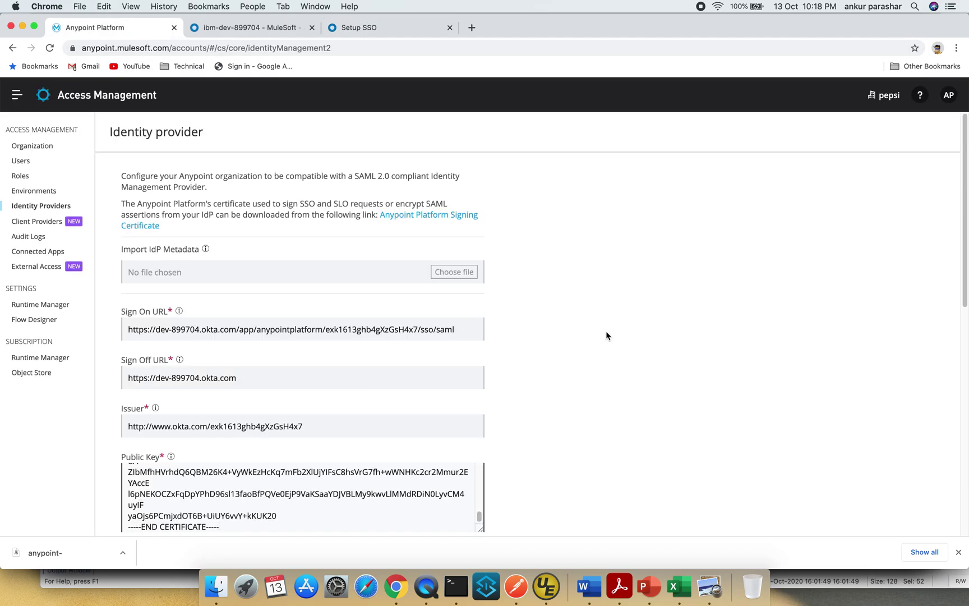
- Fill the Audience field with the issuer ID from the Okta Issuer URL
{"action": "scroll", "coordinate": [606, 331], "scroll_direction": "down", "scroll_amount": 5}
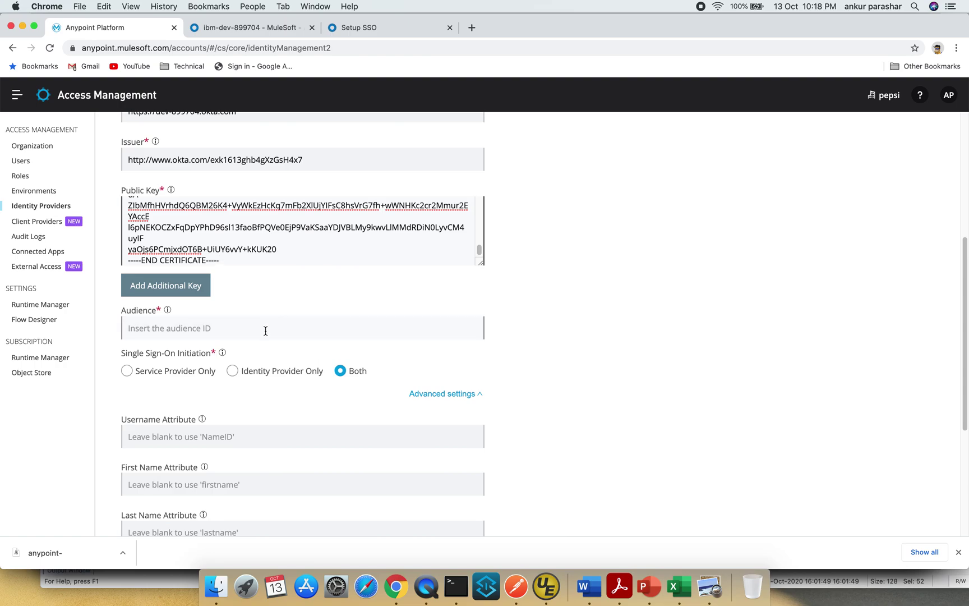
{"action": "left_click", "coordinate": [265, 330]}
{"action": "left_click", "coordinate": [371, 28]}
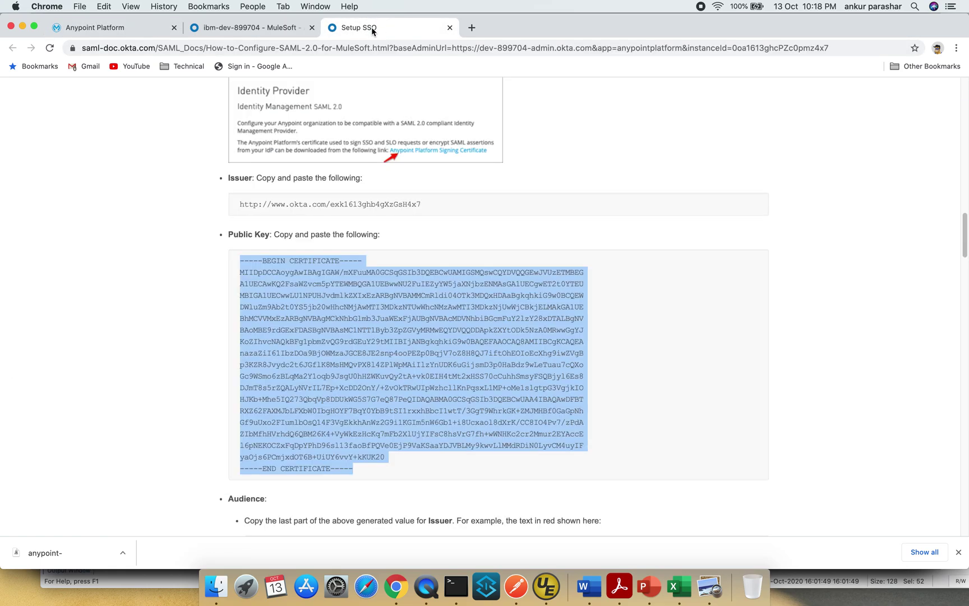
{"action": "scroll", "coordinate": [519, 331], "scroll_direction": "down", "scroll_amount": 4}
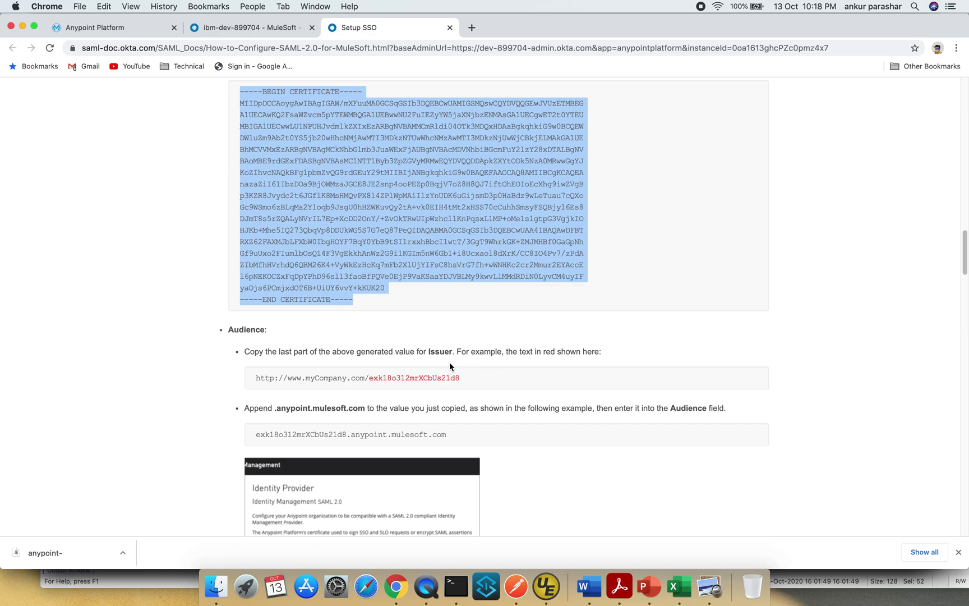
{"action": "scroll", "coordinate": [512, 347], "scroll_direction": "up", "scroll_amount": 4}
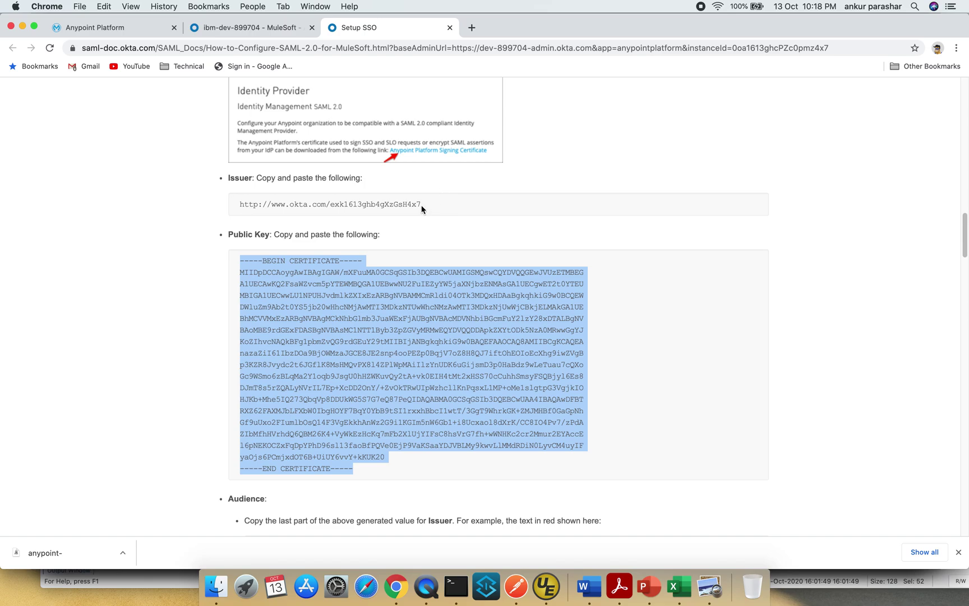
{"action": "left_click_drag", "start_coordinate": [421, 209], "coordinate": [331, 205]}
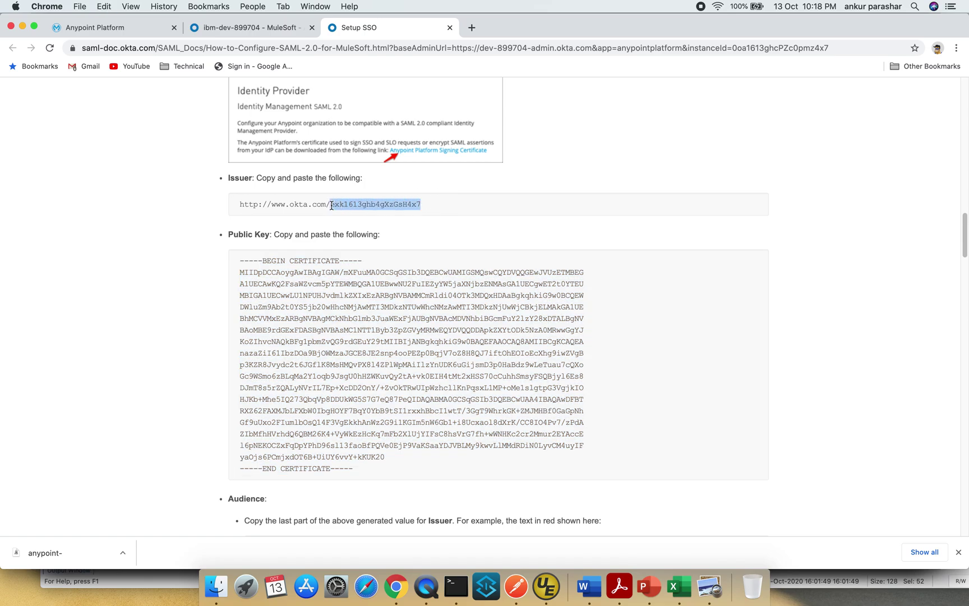
{"action": "left_click", "coordinate": [97, 22]}
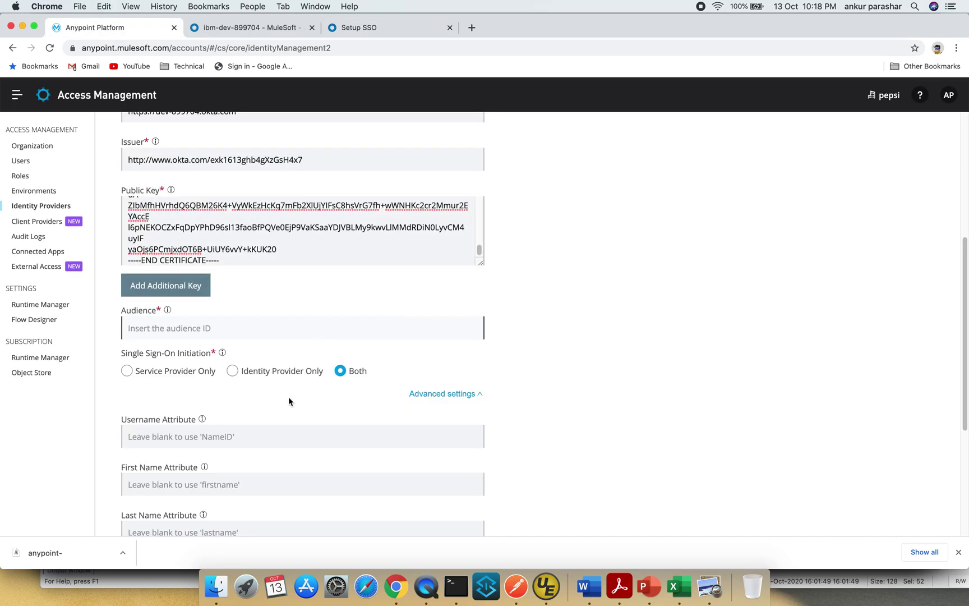
{"action": "mouse_move", "coordinate": [222, 354]}
{"action": "key", "text": "super+v"}
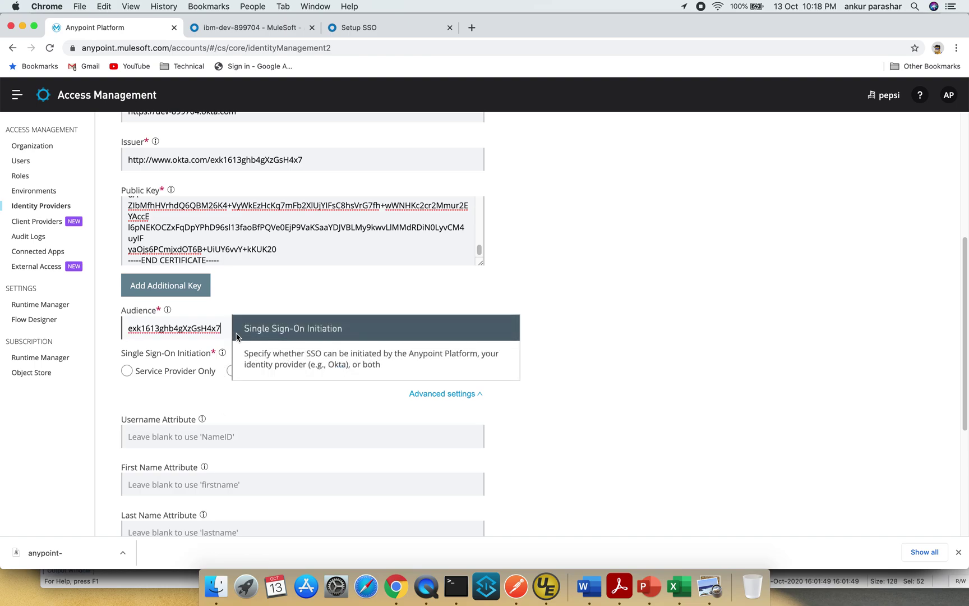
- Append .anypoint.mulesoft.com to the Audience value and create the SAML 2.0 identity provider
{"action": "left_click", "coordinate": [374, 28]}
{"action": "scroll", "coordinate": [451, 232], "scroll_direction": "down", "scroll_amount": 6}
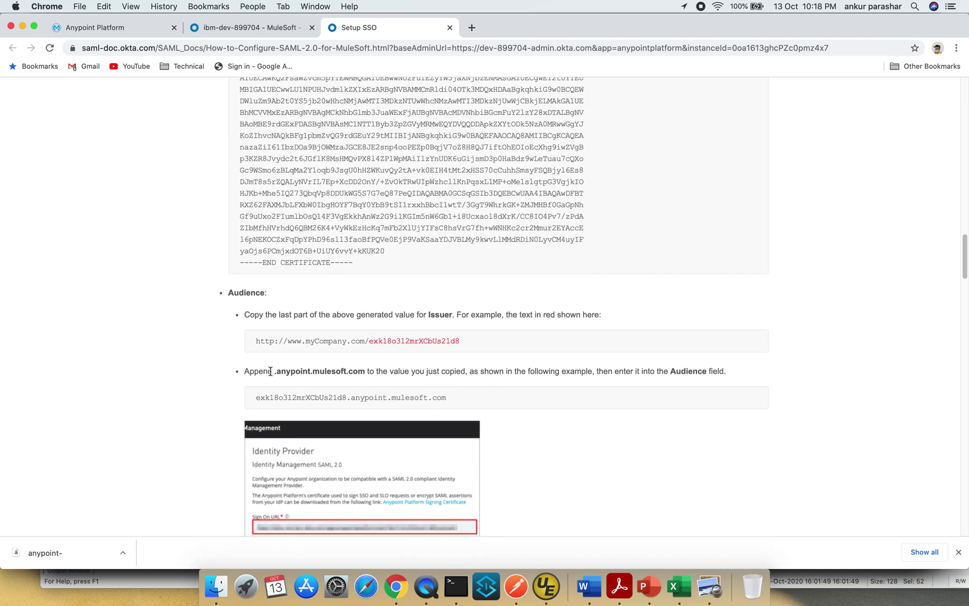
{"action": "left_click_drag", "start_coordinate": [275, 373], "coordinate": [366, 373]}
{"action": "key", "text": "super+c"}
{"action": "left_click", "coordinate": [135, 24]}
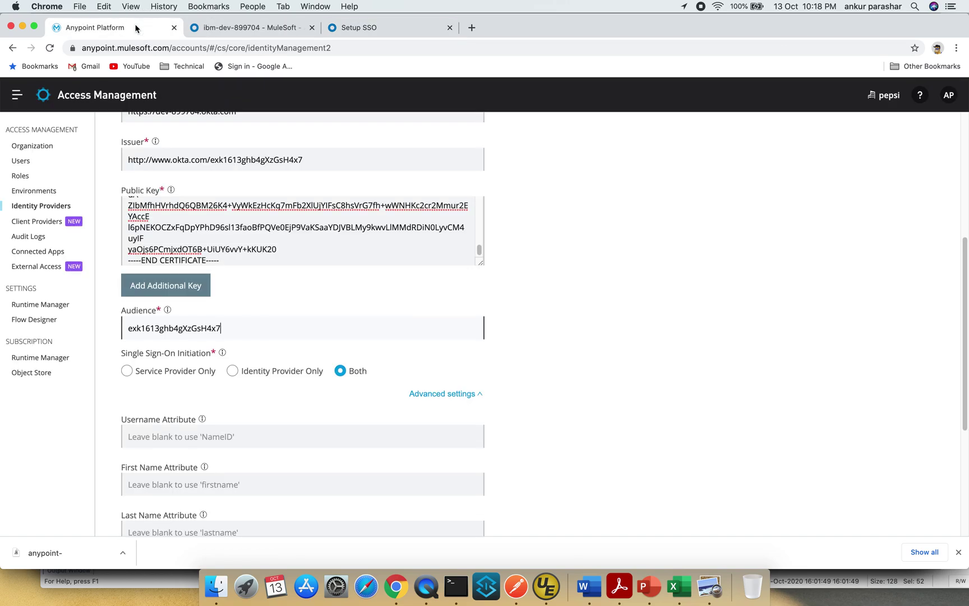
{"action": "key", "text": "super+v"}
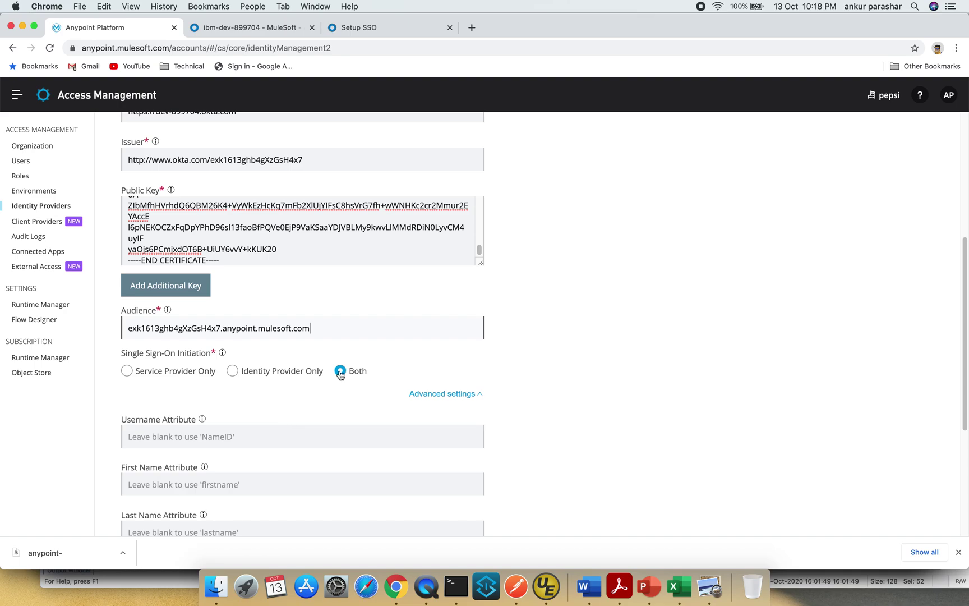
{"action": "scroll", "coordinate": [330, 441], "scroll_direction": "down", "scroll_amount": 3}
{"action": "scroll", "coordinate": [329, 440], "scroll_direction": "down", "scroll_amount": 5}
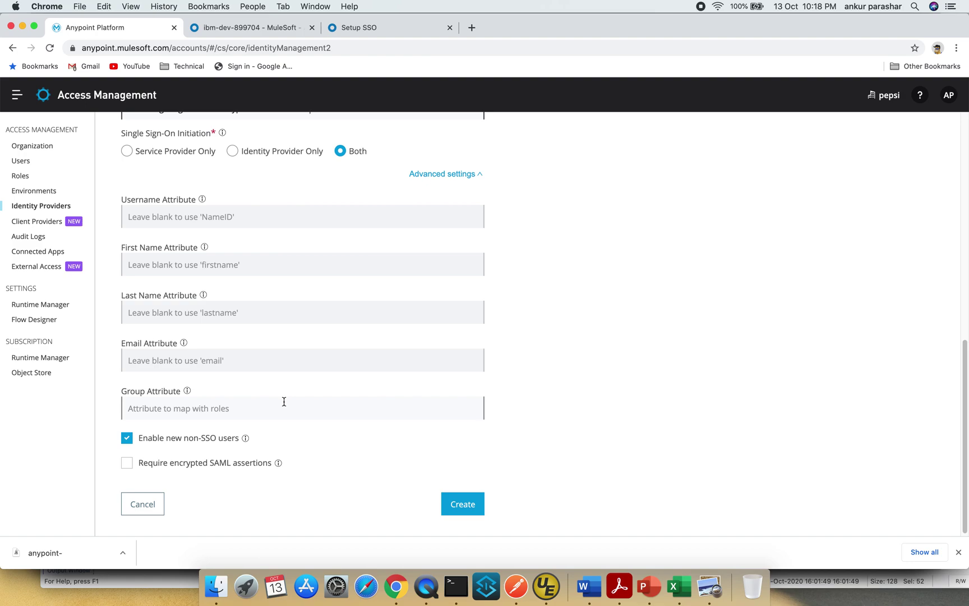
{"action": "left_click", "coordinate": [465, 511]}
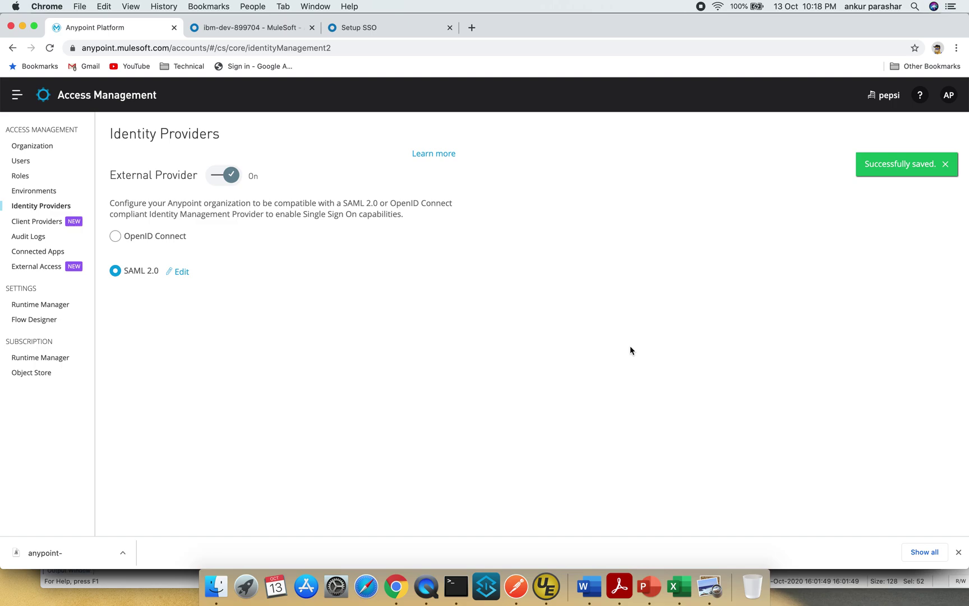
- Scroll Okta's Setup SSO guide to the step about editing the app's Sign On tab
{"action": "left_click", "coordinate": [361, 25]}
{"action": "scroll", "coordinate": [576, 391], "scroll_direction": "down", "scroll_amount": 5}
{"action": "scroll", "coordinate": [576, 391], "scroll_direction": "down", "scroll_amount": 10}
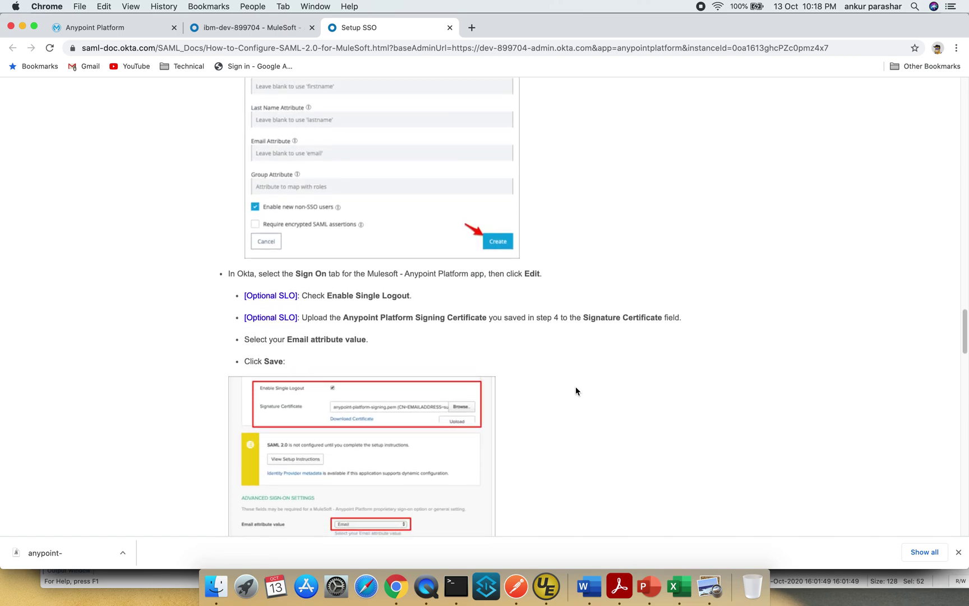
{"action": "scroll", "coordinate": [576, 391], "scroll_direction": "down", "scroll_amount": 3}
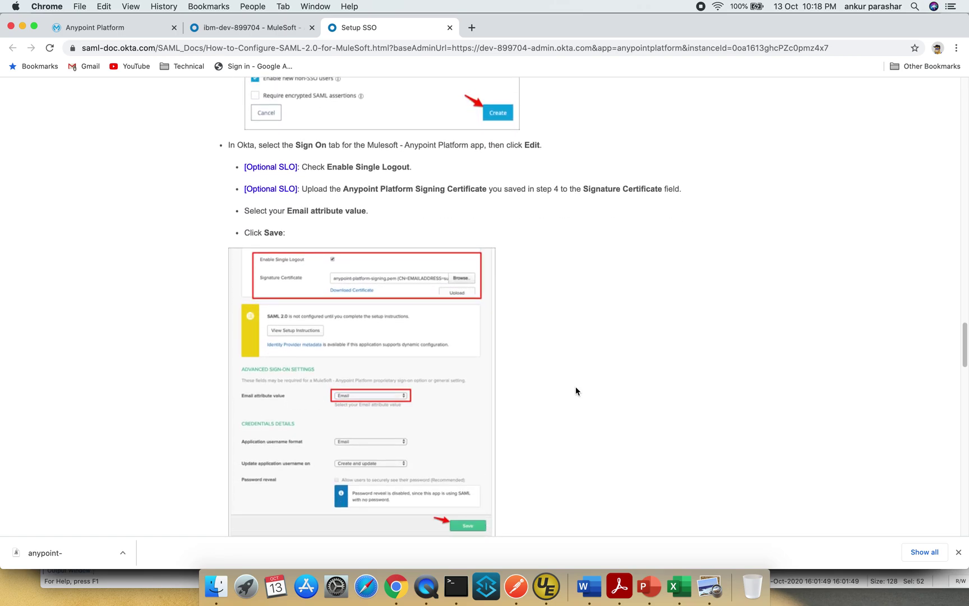
{"action": "scroll", "coordinate": [576, 391], "scroll_direction": "down", "scroll_amount": 1}
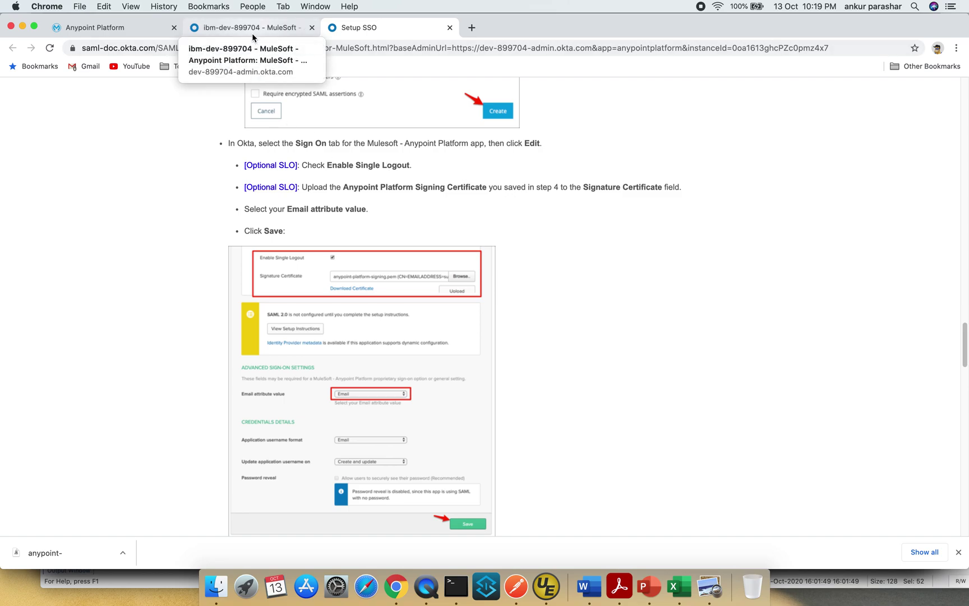
{"action": "scroll", "coordinate": [496, 219], "scroll_direction": "up", "scroll_amount": 1}
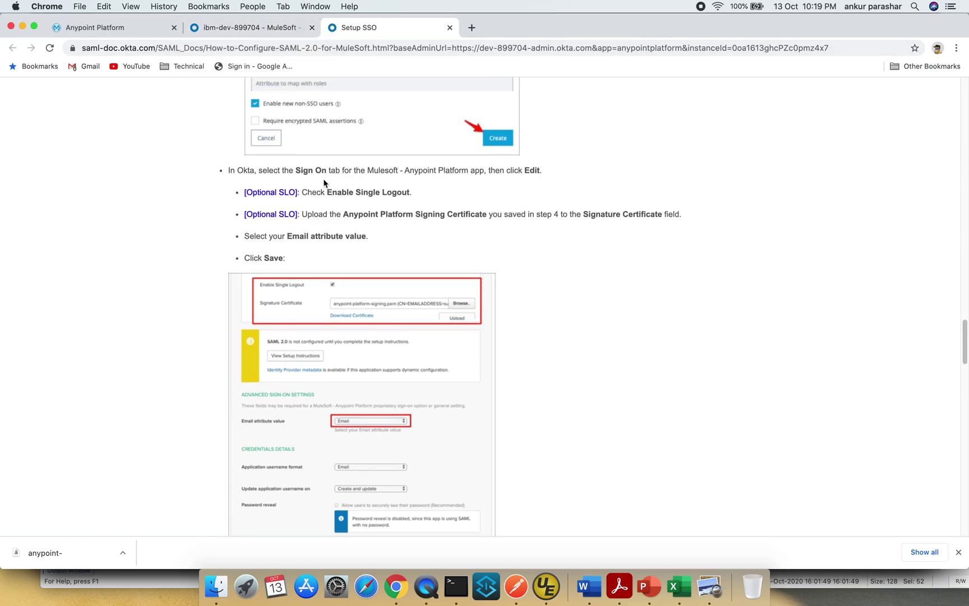
- Set the Email attribute value and Application username format dropdowns to Email
{"action": "left_click", "coordinate": [277, 30]}
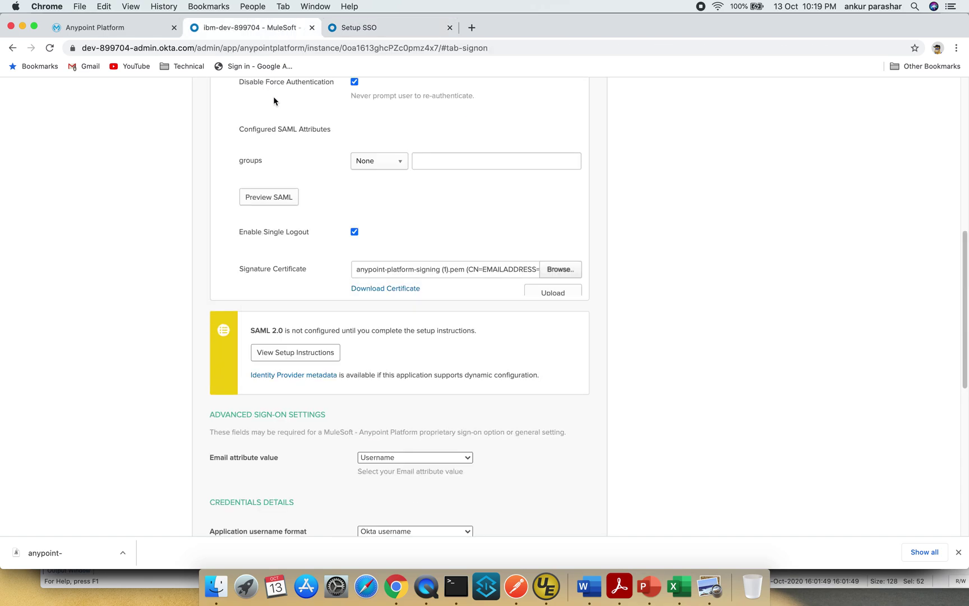
{"action": "scroll", "coordinate": [339, 358], "scroll_direction": "down", "scroll_amount": 5}
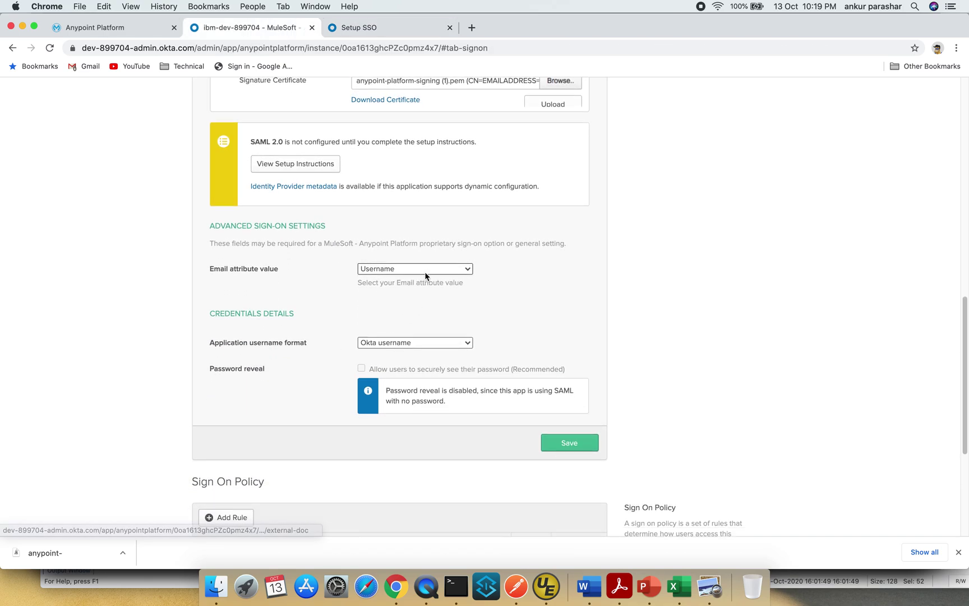
{"action": "left_click", "coordinate": [424, 270]}
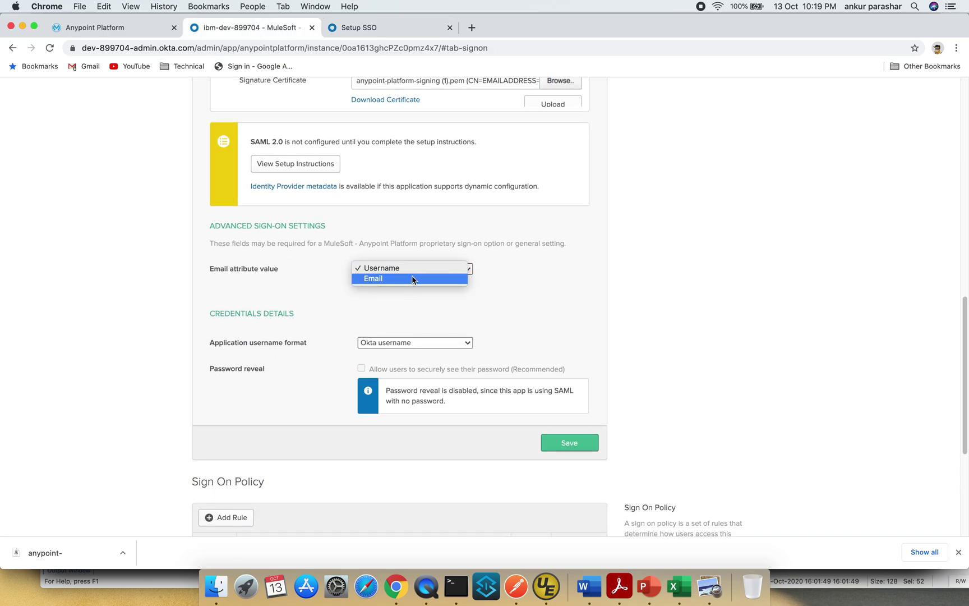
{"action": "left_click", "coordinate": [411, 279]}
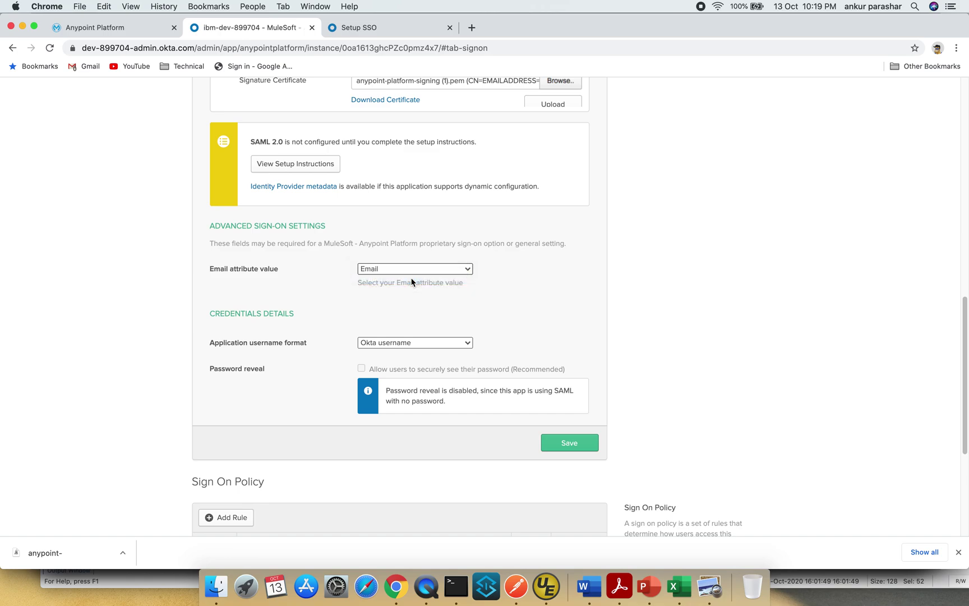
{"action": "left_click", "coordinate": [413, 343]}
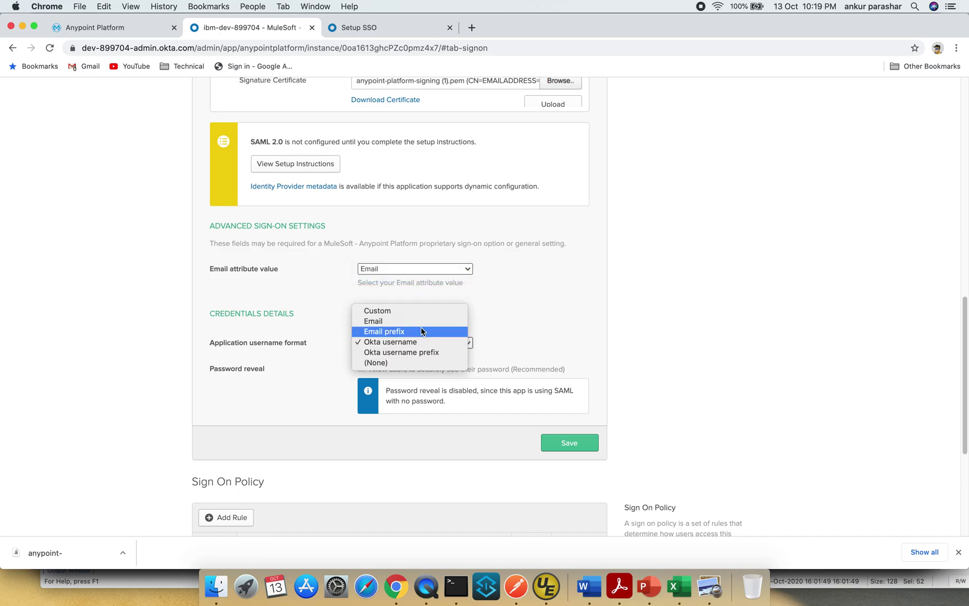
{"action": "left_click", "coordinate": [423, 321]}
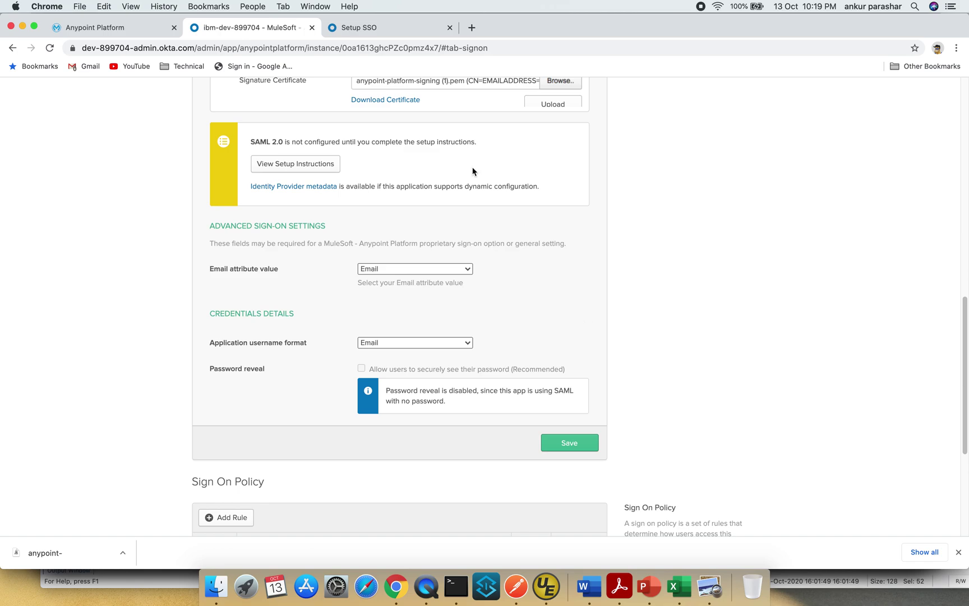
- Check the setup guide's next steps and save the MuleSoft app's sign-on settings
{"action": "left_click", "coordinate": [404, 27]}
{"action": "scroll", "coordinate": [621, 338], "scroll_direction": "down", "scroll_amount": 5}
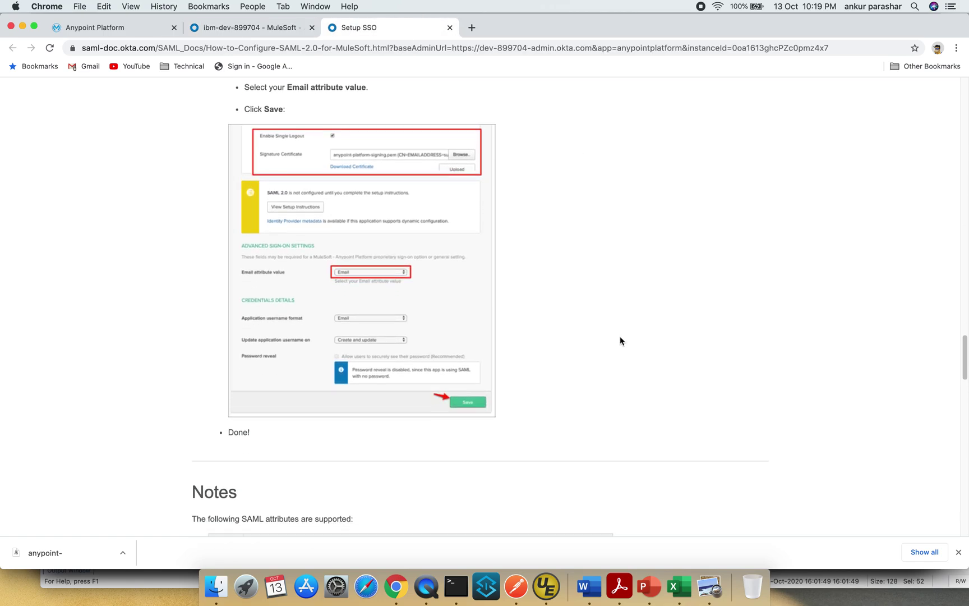
{"action": "scroll", "coordinate": [620, 340], "scroll_direction": "down", "scroll_amount": 3}
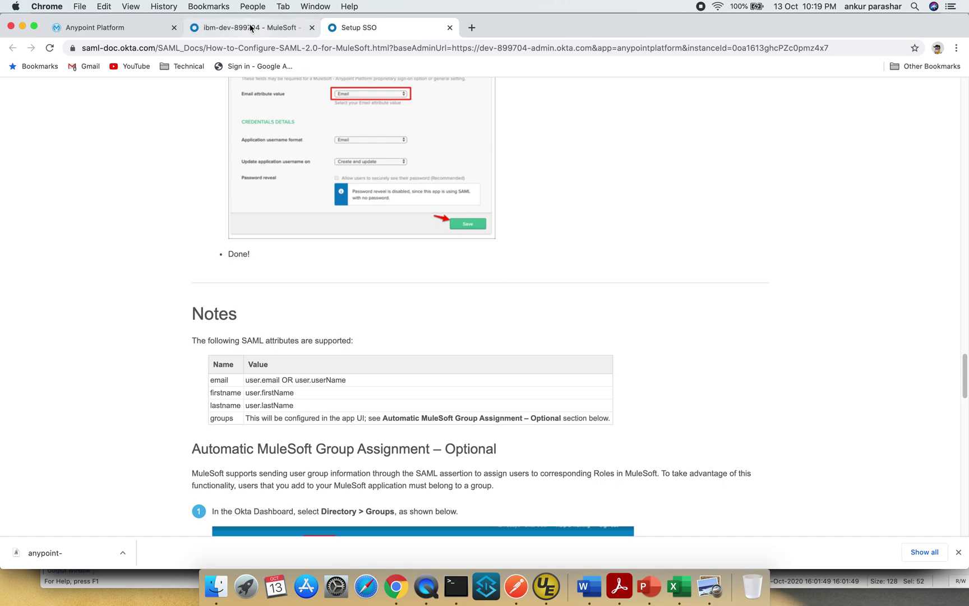
{"action": "left_click", "coordinate": [250, 27]}
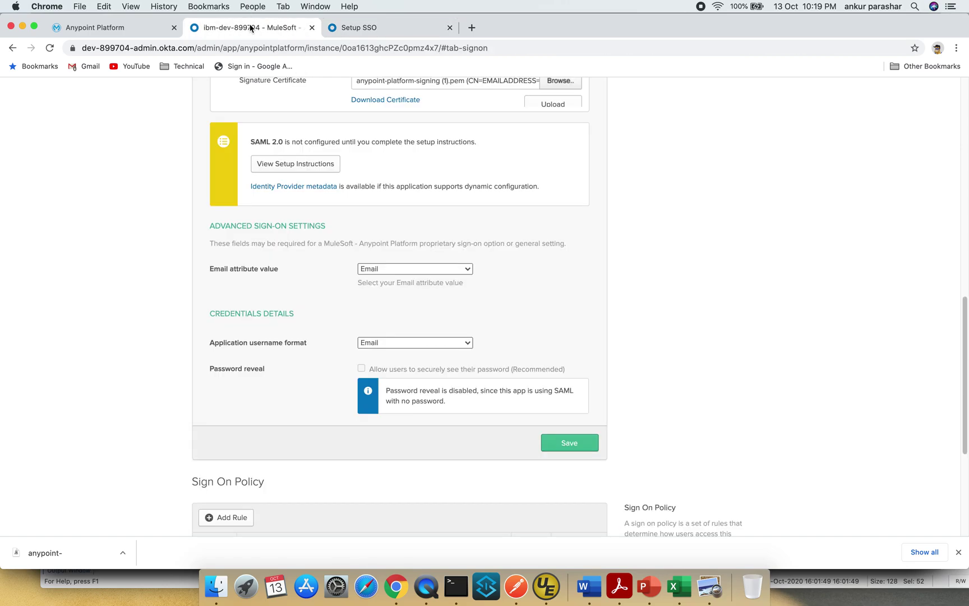
{"action": "left_click", "coordinate": [567, 444]}
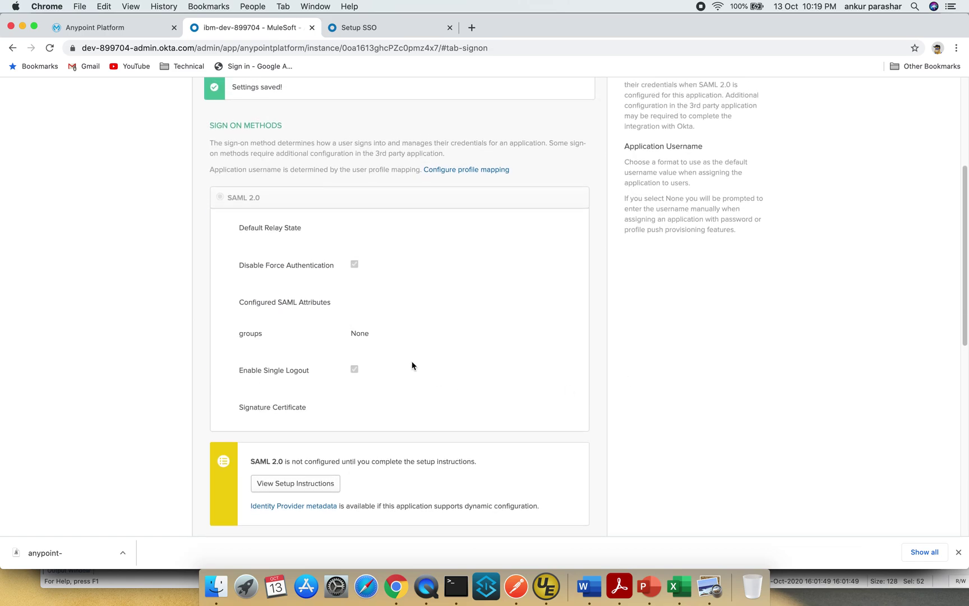
{"action": "left_click", "coordinate": [384, 31]}
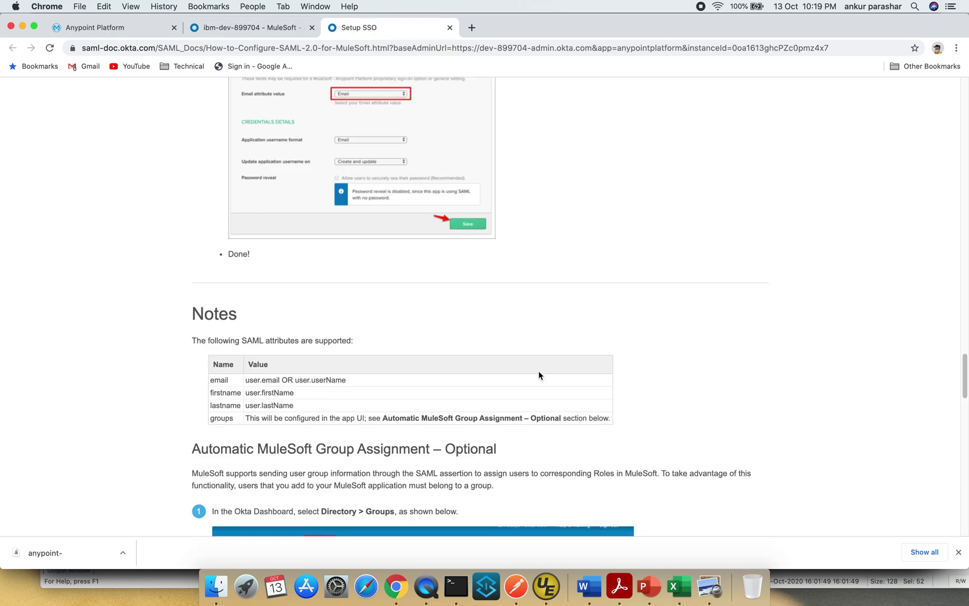
{"action": "scroll", "coordinate": [539, 374], "scroll_direction": "up", "scroll_amount": 5}
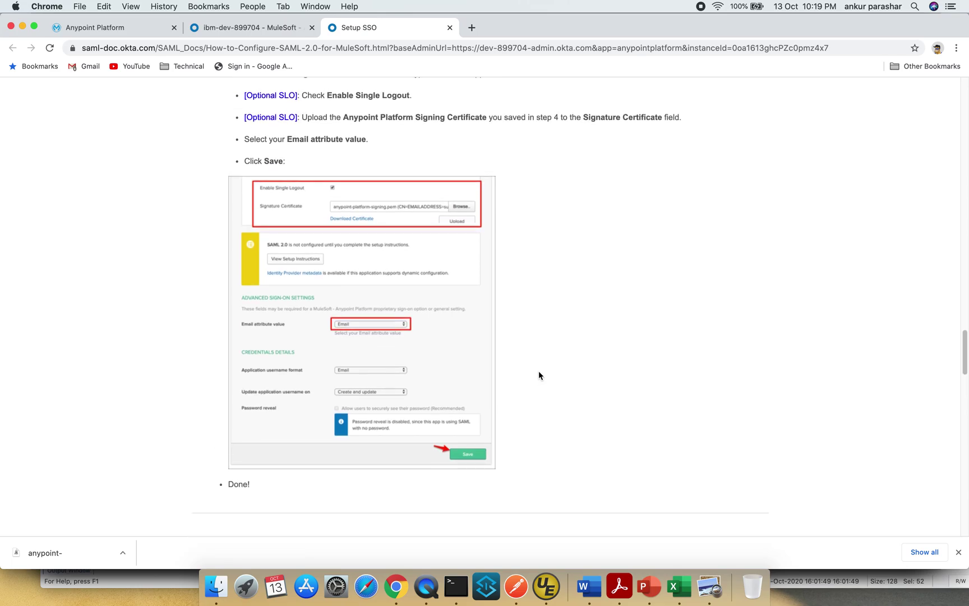
{"action": "scroll", "coordinate": [539, 375], "scroll_direction": "up", "scroll_amount": 6}
{"action": "scroll", "coordinate": [539, 374], "scroll_direction": "down", "scroll_amount": 6}
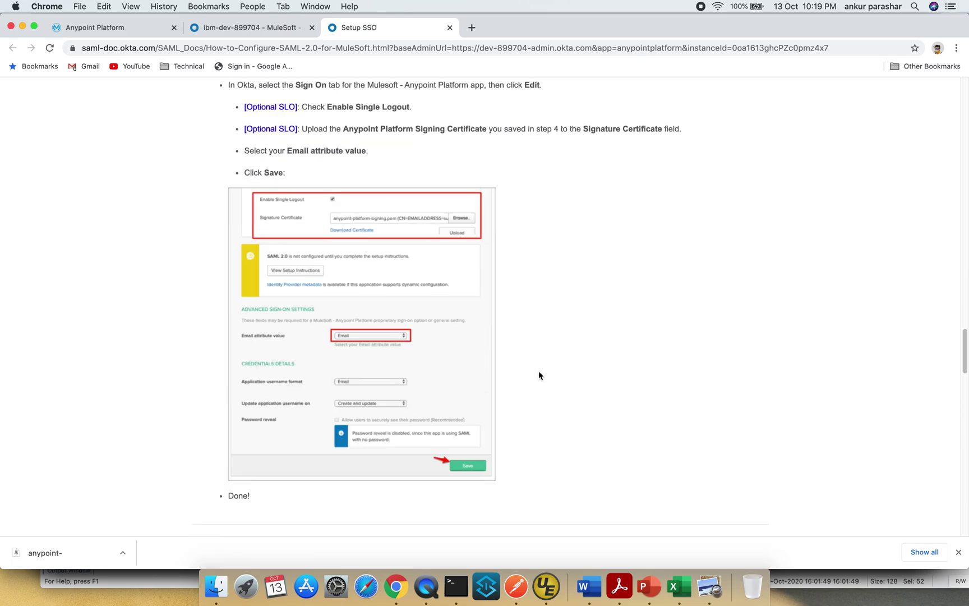
{"action": "scroll", "coordinate": [538, 375], "scroll_direction": "down", "scroll_amount": 20}
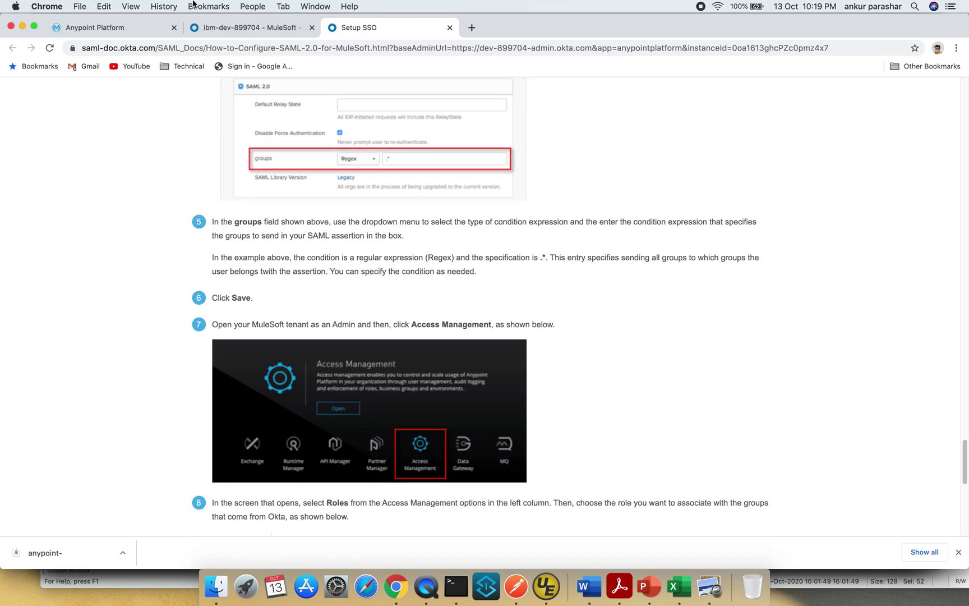
{"action": "left_click", "coordinate": [252, 30]}
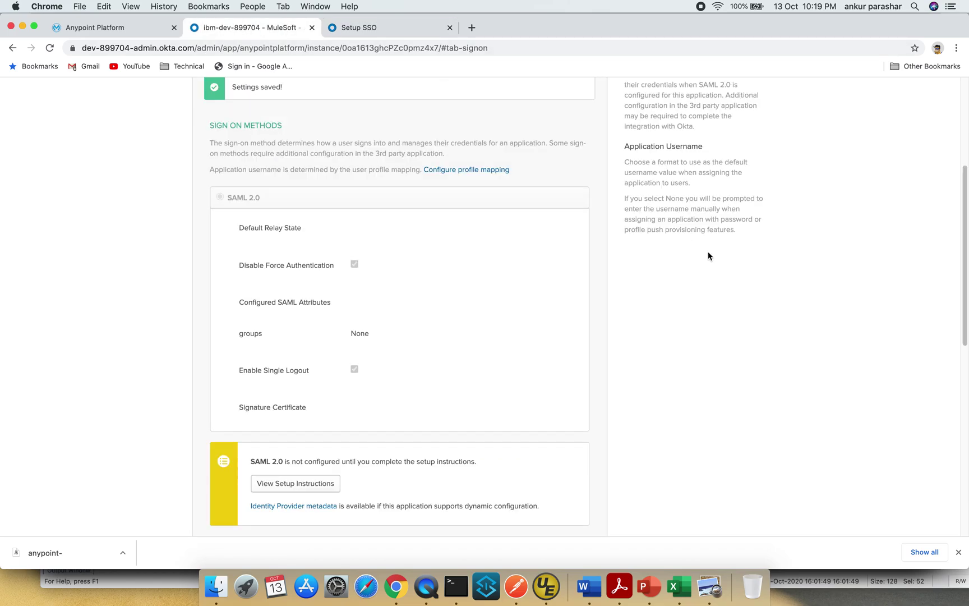
- Sign out of the Okta admin console and Anypoint Platform, then show the Okta sign-in tab
{"action": "scroll", "coordinate": [708, 251], "scroll_direction": "up", "scroll_amount": 5}
{"action": "left_click", "coordinate": [749, 85]}
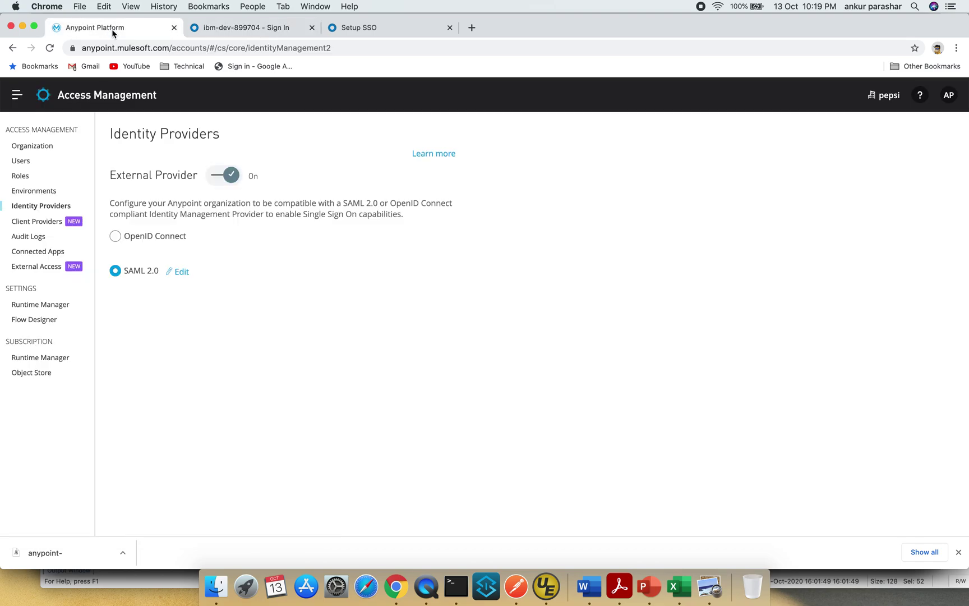
{"action": "left_click", "coordinate": [111, 29]}
{"action": "left_click", "coordinate": [949, 95]}
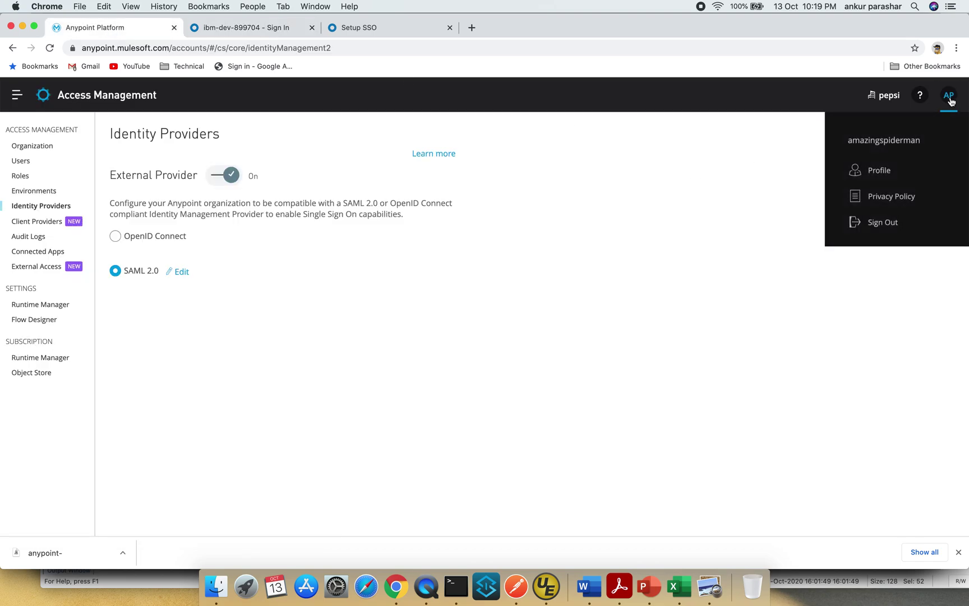
{"action": "left_click", "coordinate": [883, 222]}
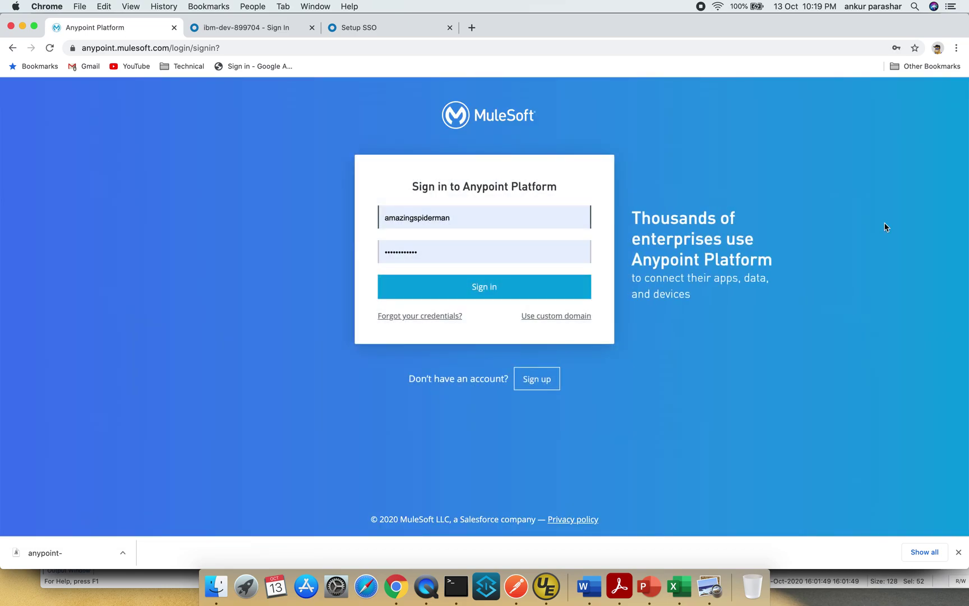
{"action": "left_click", "coordinate": [399, 29]}
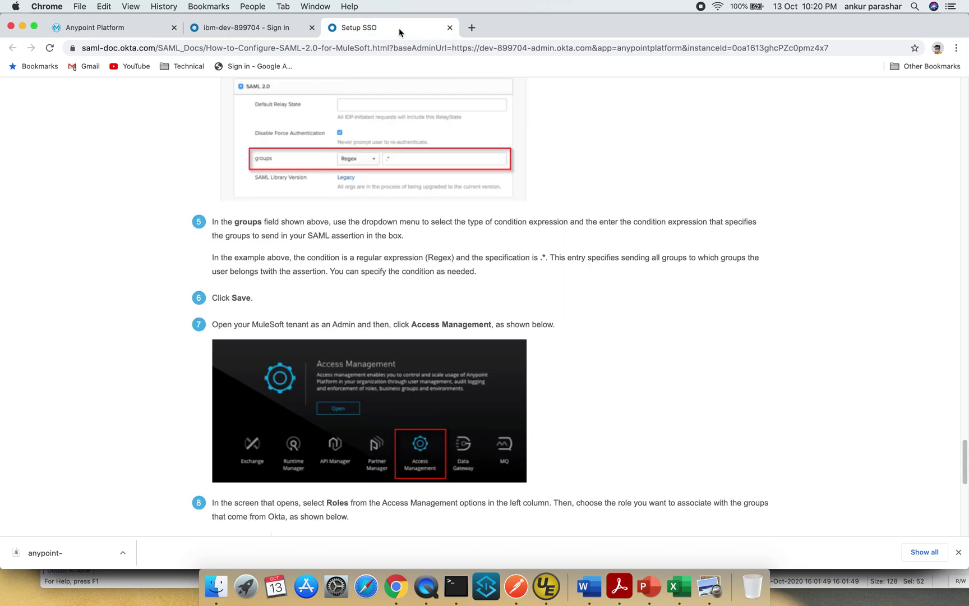
{"action": "left_click", "coordinate": [257, 31]}
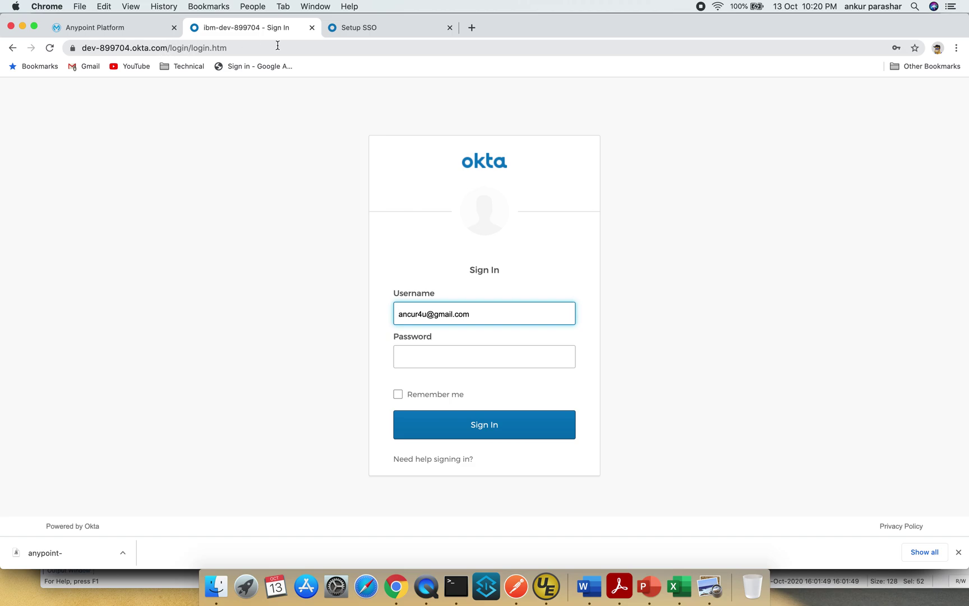
- Load the Anypoint Platform sign-in page in Safari from the autocompleted address
{"action": "left_click", "coordinate": [370, 575]}
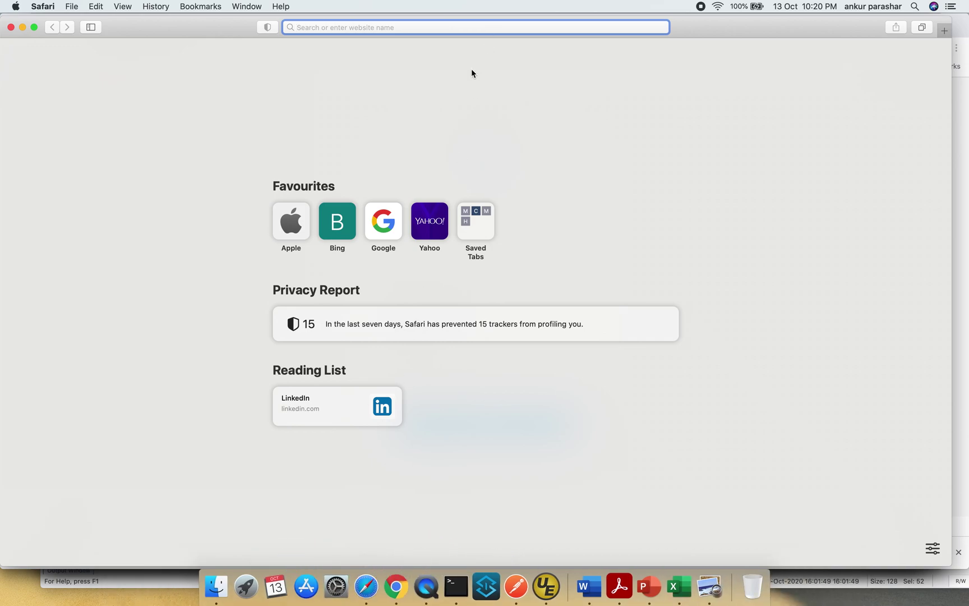
{"action": "type", "text": "any"}
{"action": "key", "text": "Right"}
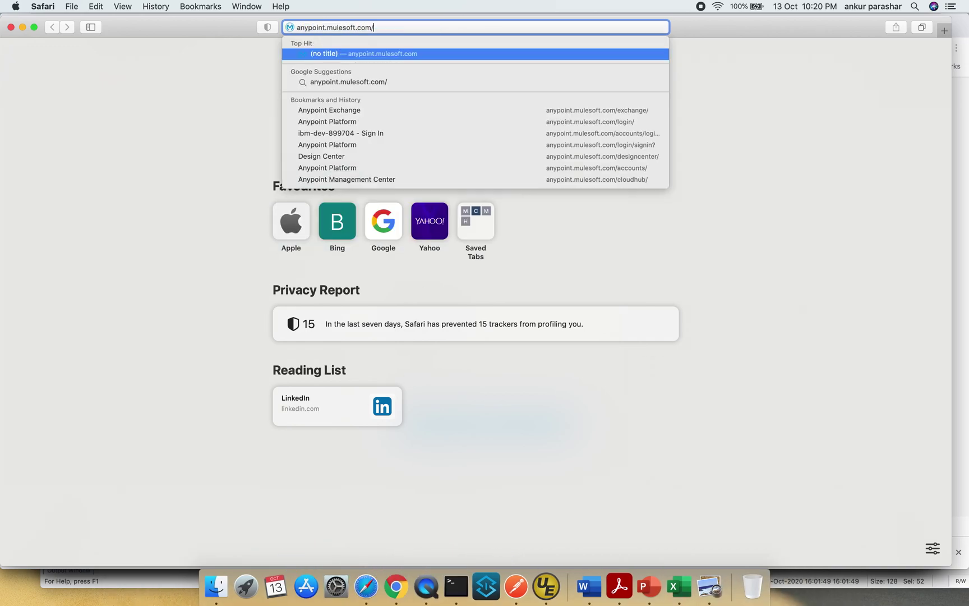
{"action": "key", "text": "Return"}
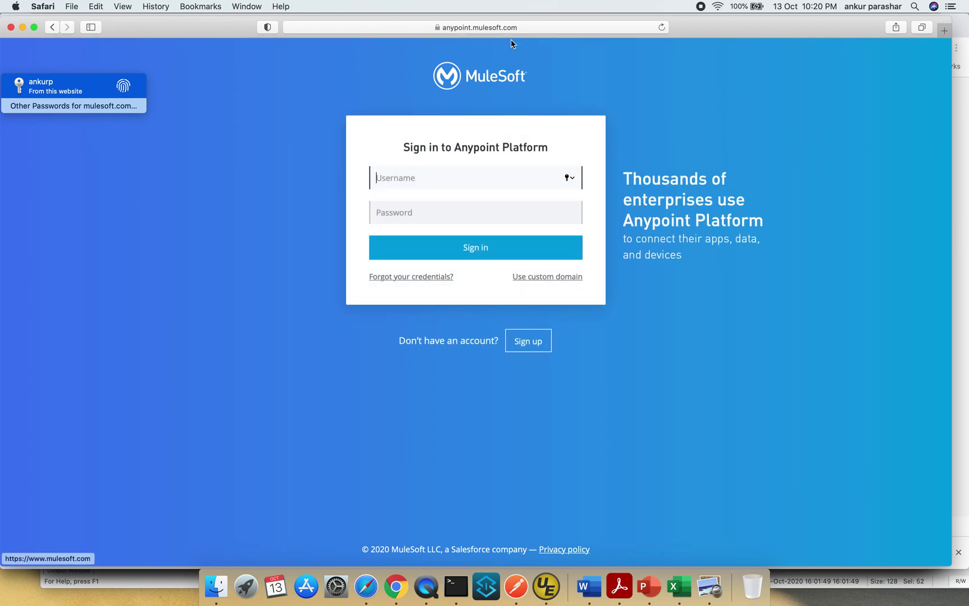
- Open the Okta dev site in a new tab and sign in with the account's email and password
{"action": "left_click", "coordinate": [943, 34]}
{"action": "type", "text": "dev-899704.okta.com"}
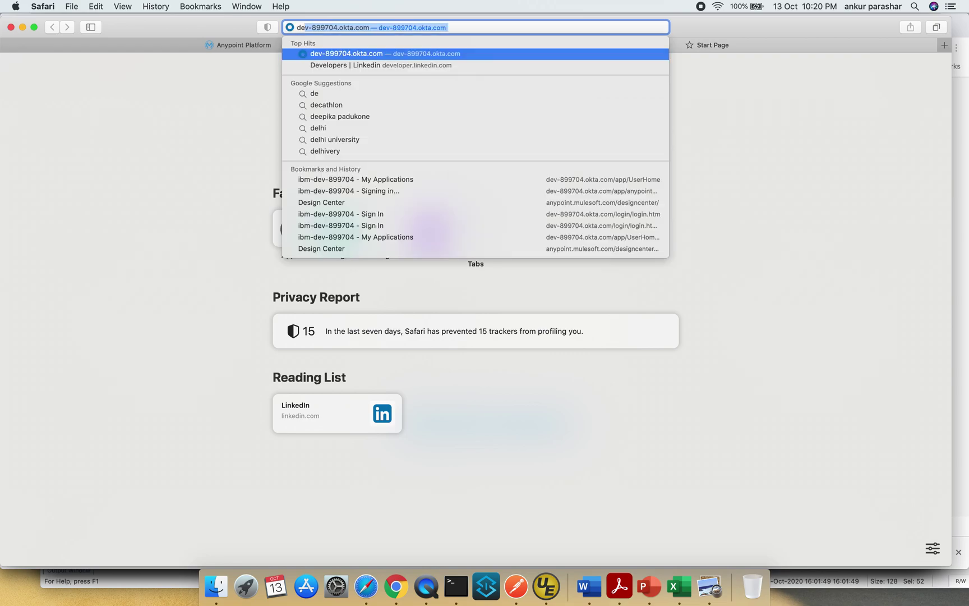
{"action": "key", "text": "Return"}
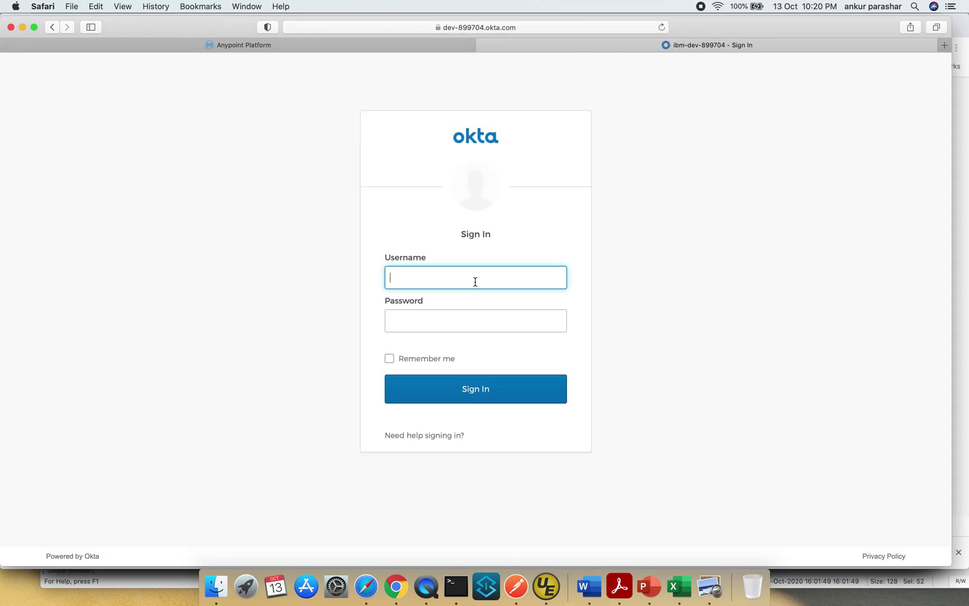
{"action": "key", "text": "Tab"}
{"action": "type", "text": "•••••"}
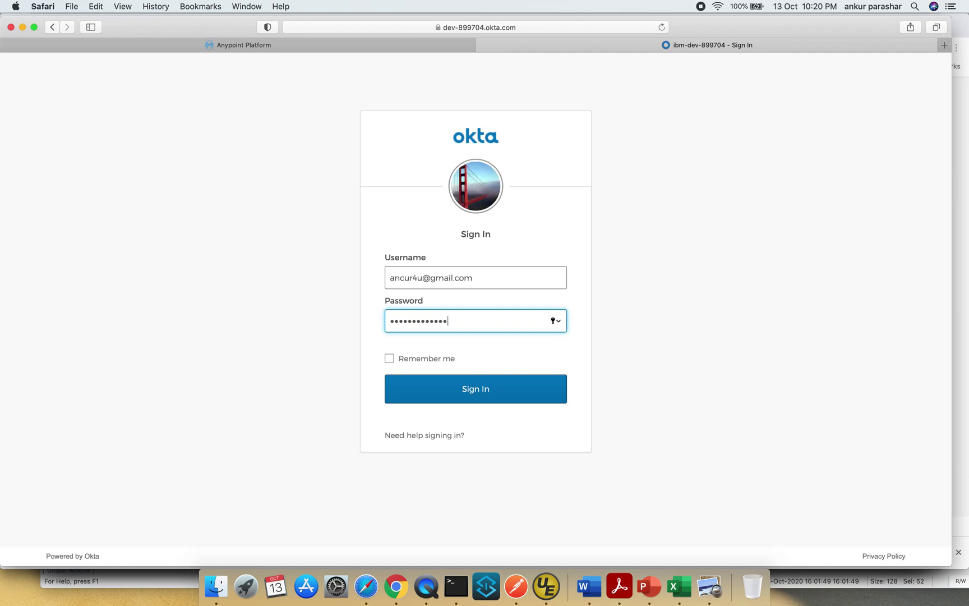
{"action": "left_click", "coordinate": [504, 388]}
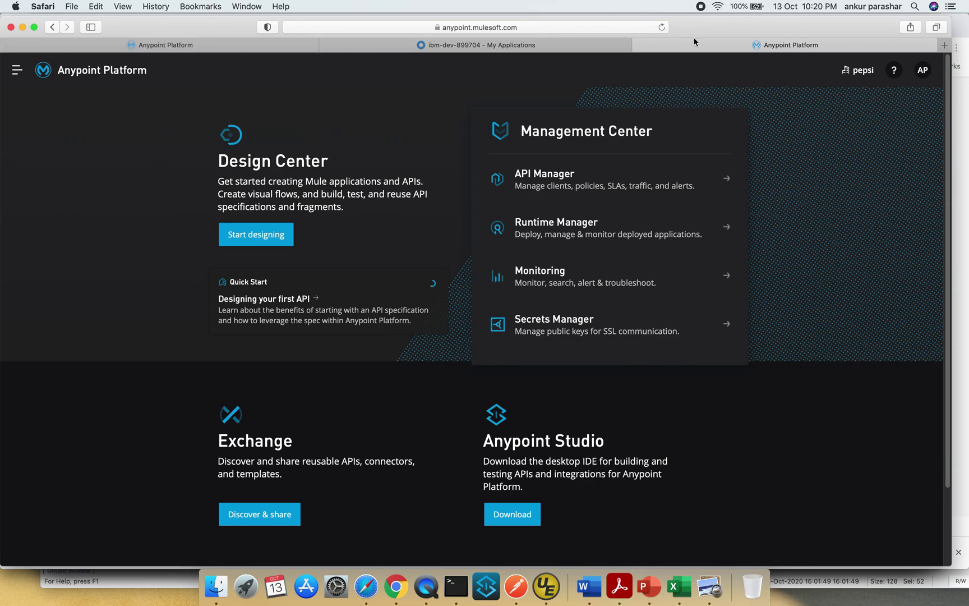
- Check the Anypoint Platform address, then return to the Okta My Applications page
{"action": "left_click", "coordinate": [537, 30]}
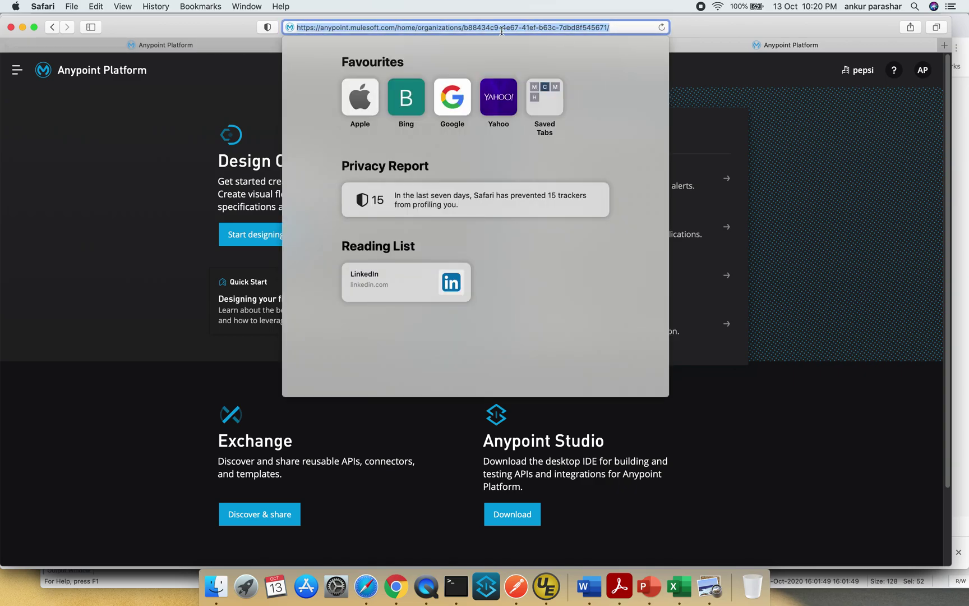
{"action": "left_click", "coordinate": [924, 73]}
{"action": "left_click", "coordinate": [518, 44]}
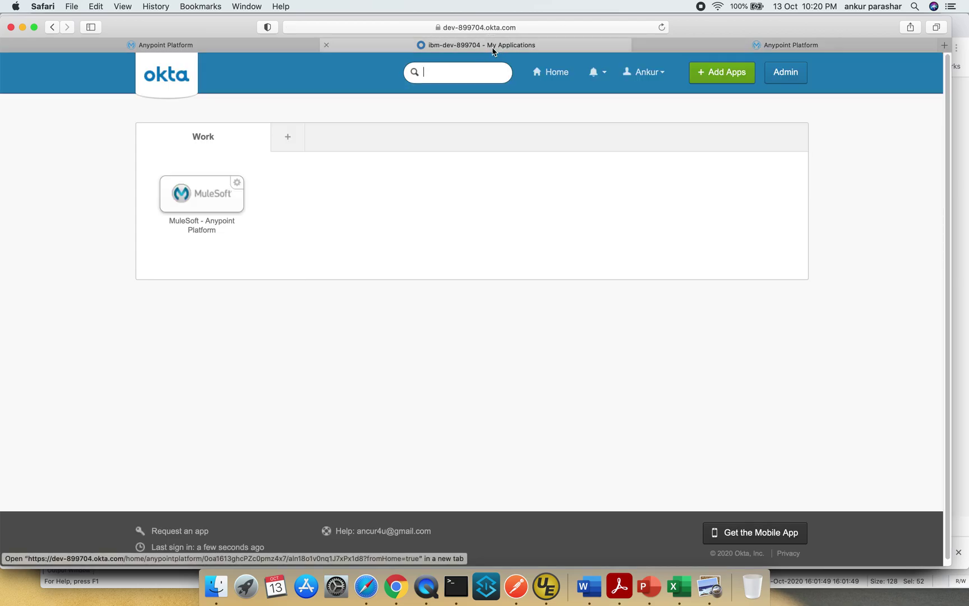
- Bring Chrome forward and scroll through the SAML 2.0 for MuleSoft guide, back to the top
{"action": "left_click", "coordinate": [397, 584]}
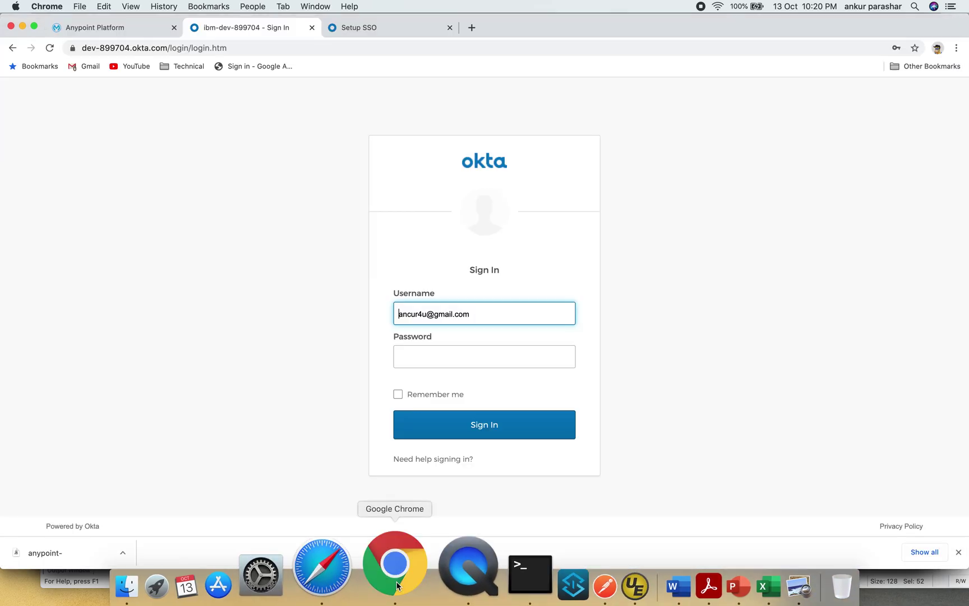
{"action": "left_click", "coordinate": [379, 27]}
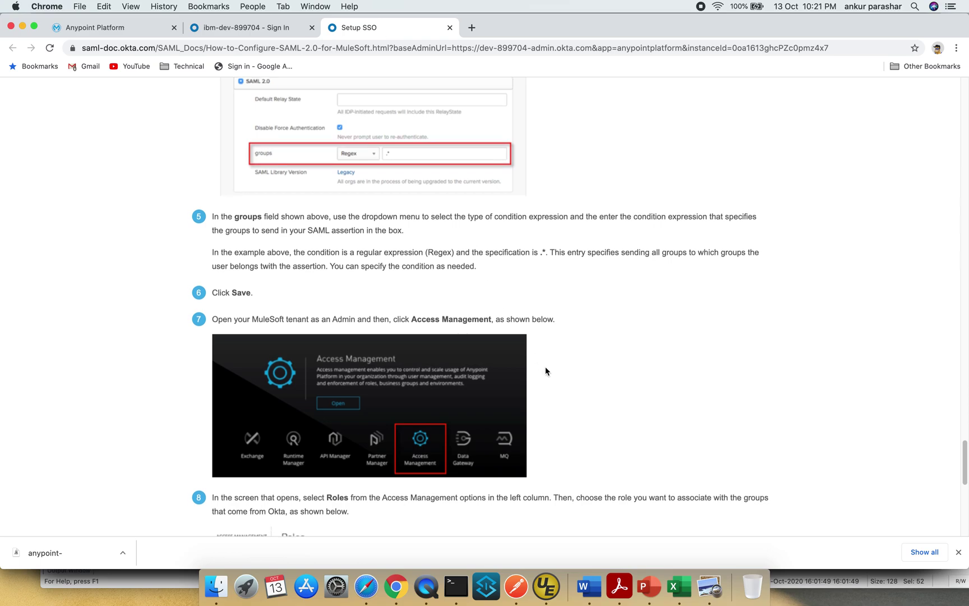
{"action": "scroll", "coordinate": [545, 367], "scroll_direction": "down", "scroll_amount": 7}
{"action": "scroll", "coordinate": [548, 370], "scroll_direction": "down", "scroll_amount": 3}
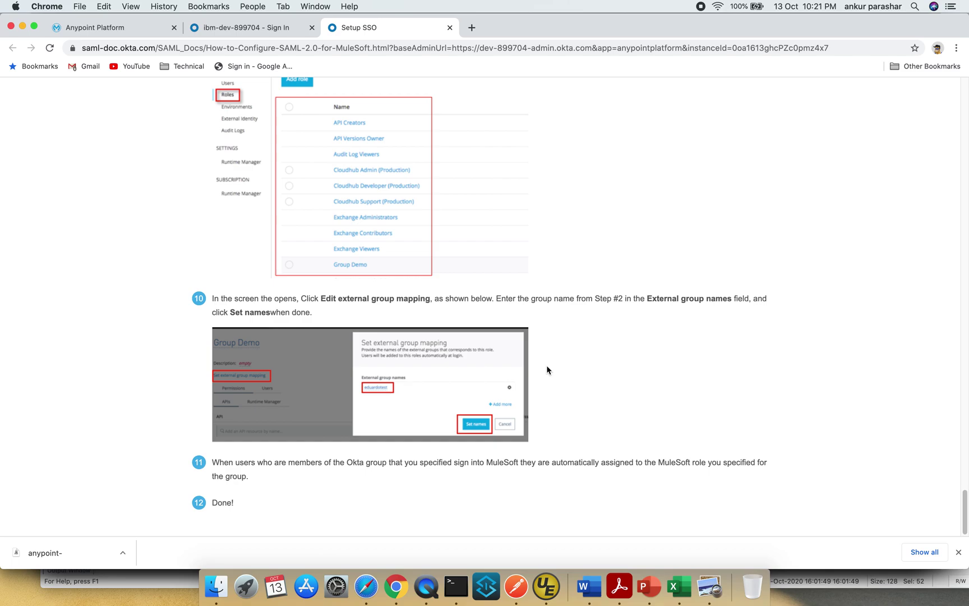
{"action": "scroll", "coordinate": [547, 370], "scroll_direction": "up", "scroll_amount": 10}
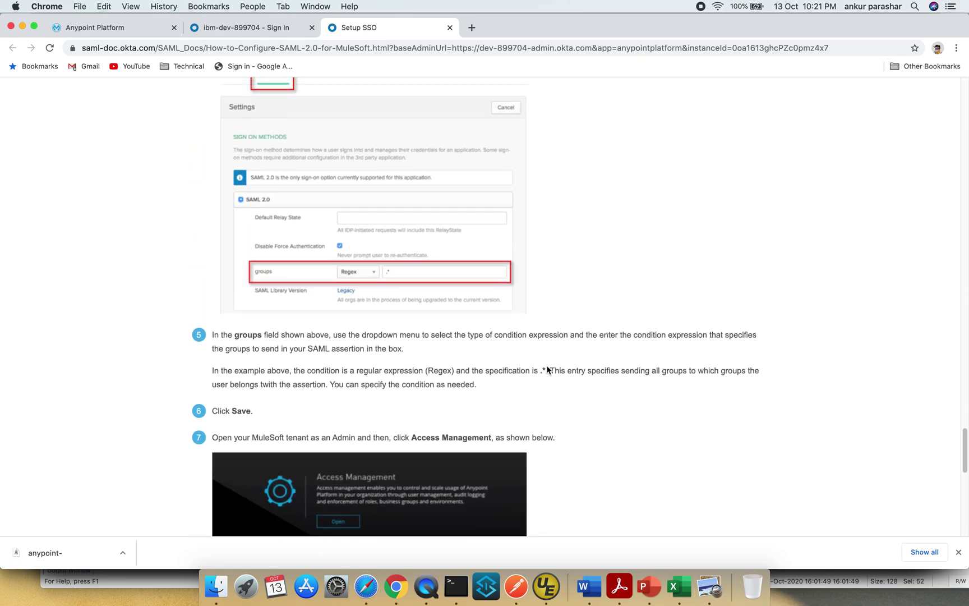
{"action": "scroll", "coordinate": [547, 370], "scroll_direction": "up", "scroll_amount": 5}
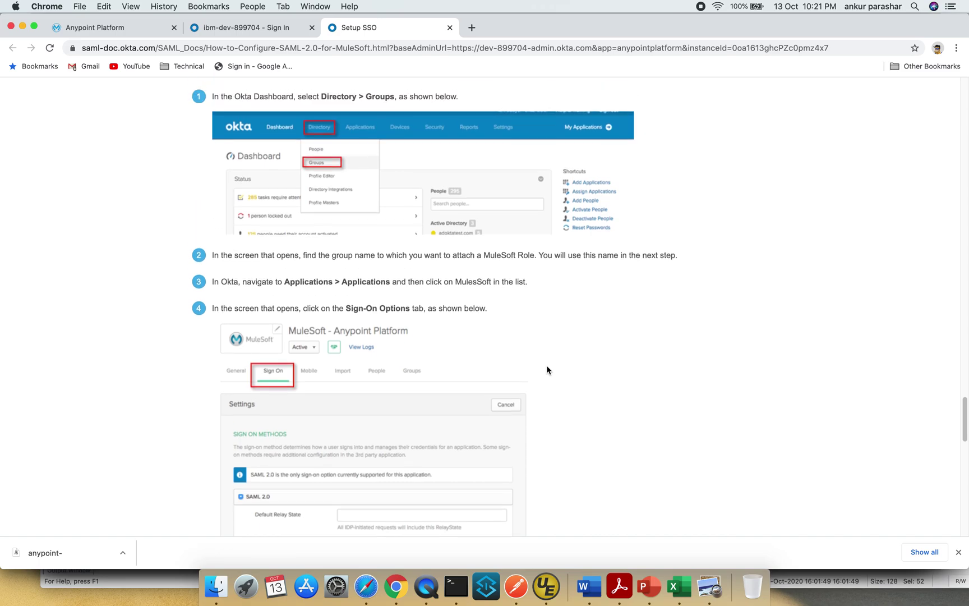
{"action": "scroll", "coordinate": [547, 370], "scroll_direction": "up", "scroll_amount": 7}
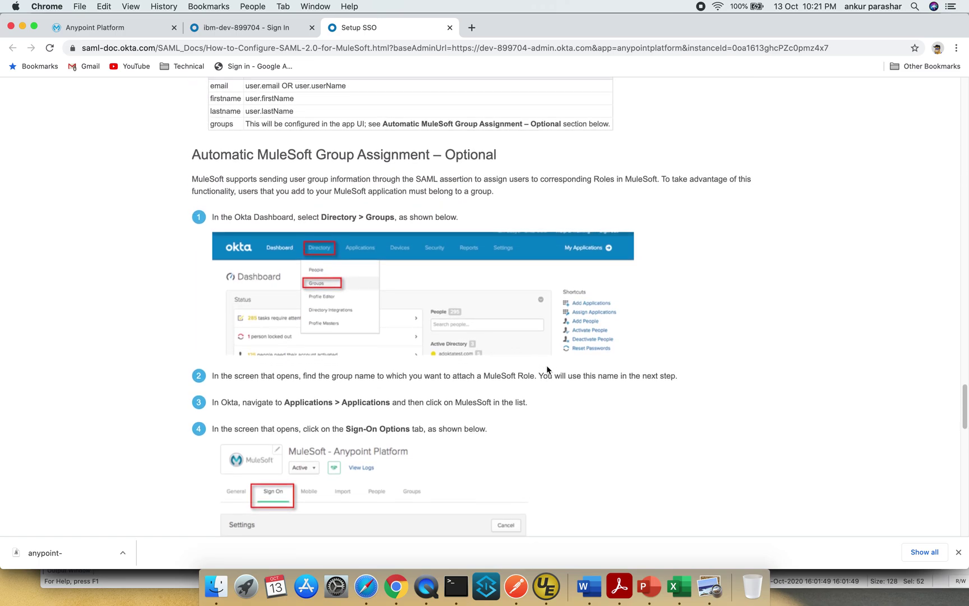
{"action": "scroll", "coordinate": [547, 370], "scroll_direction": "up", "scroll_amount": 15}
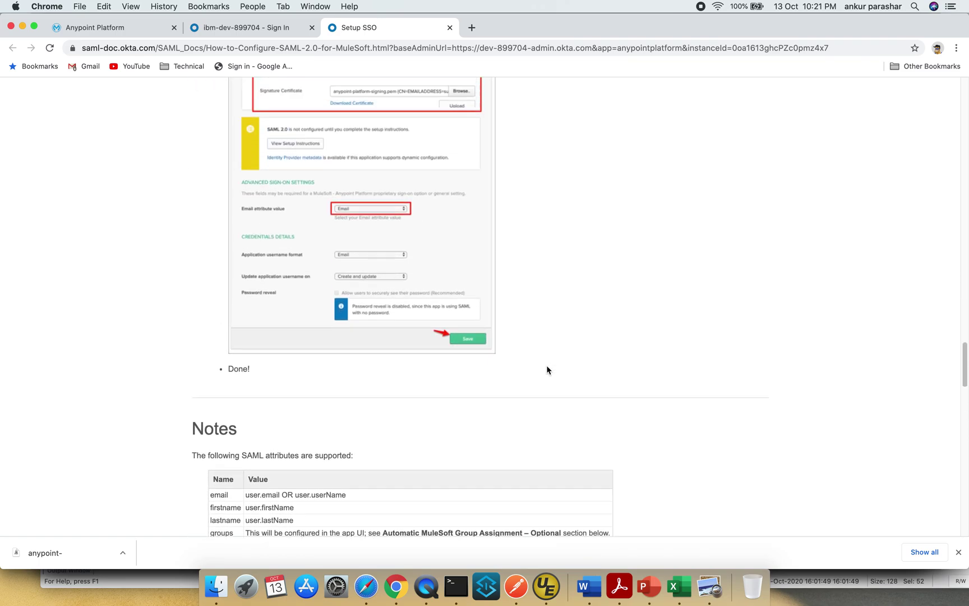
{"action": "scroll", "coordinate": [548, 370], "scroll_direction": "up", "scroll_amount": 15}
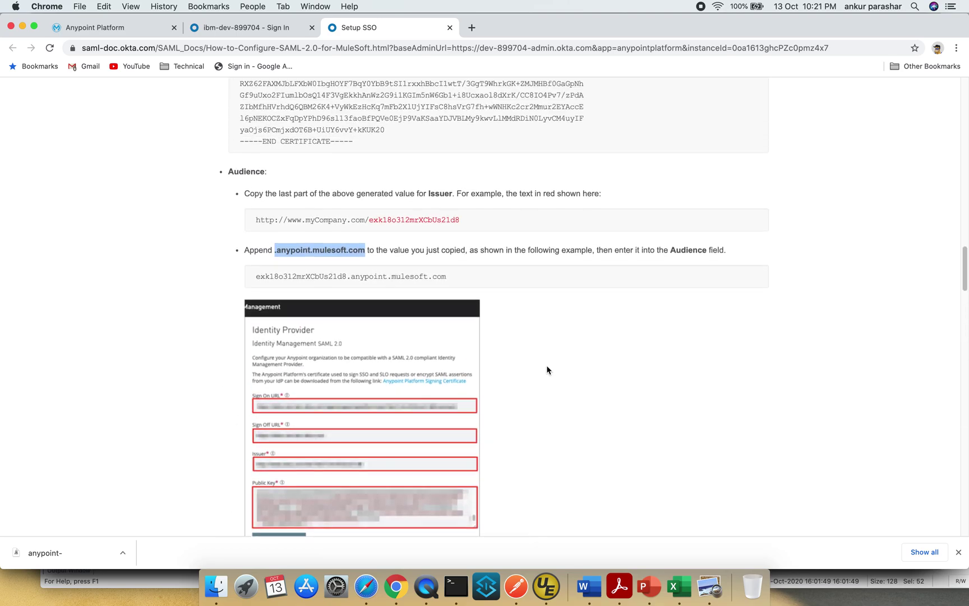
{"action": "scroll", "coordinate": [547, 370], "scroll_direction": "up", "scroll_amount": 20}
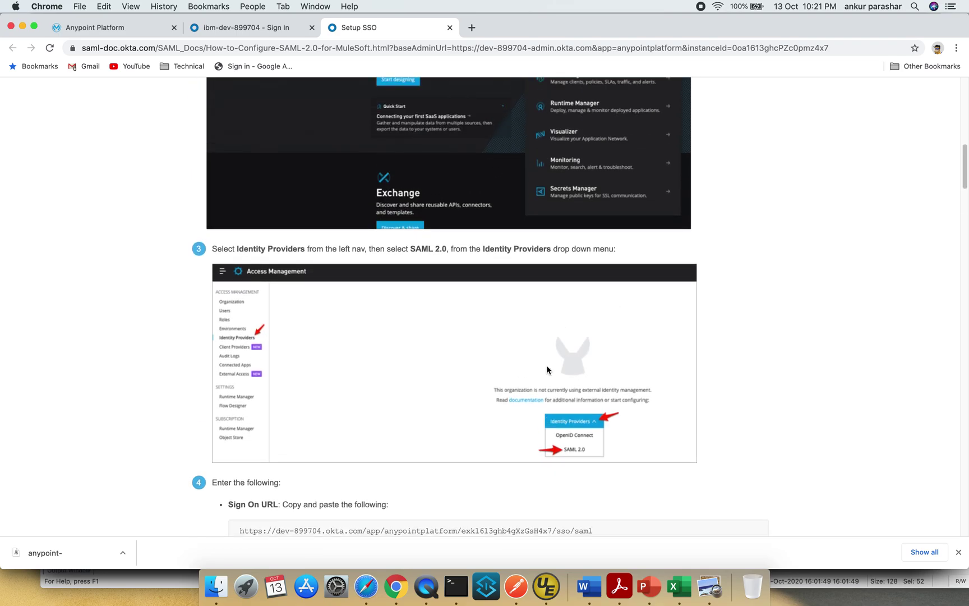
{"action": "scroll", "coordinate": [547, 370], "scroll_direction": "up", "scroll_amount": 2}
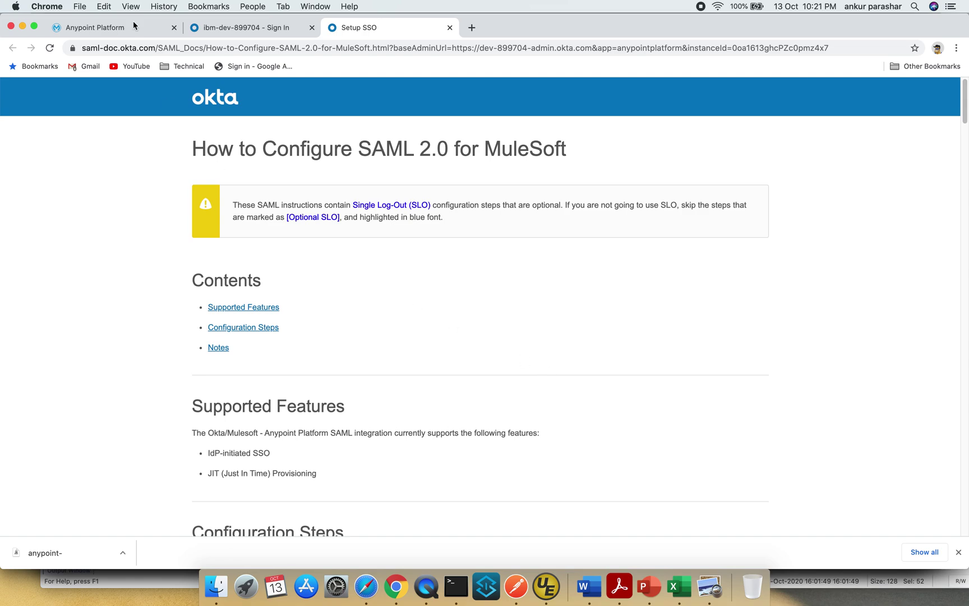
- Sign in to Anypoint Platform directly and view the Roles and Users pages in Access Management
{"action": "left_click", "coordinate": [205, 24]}
{"action": "left_click", "coordinate": [123, 30]}
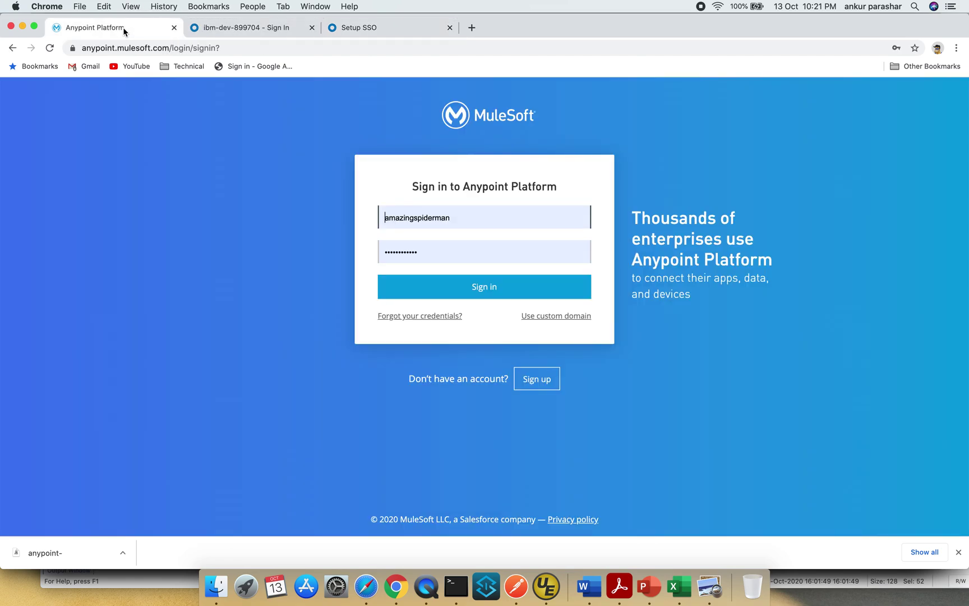
{"action": "left_click", "coordinate": [501, 285]}
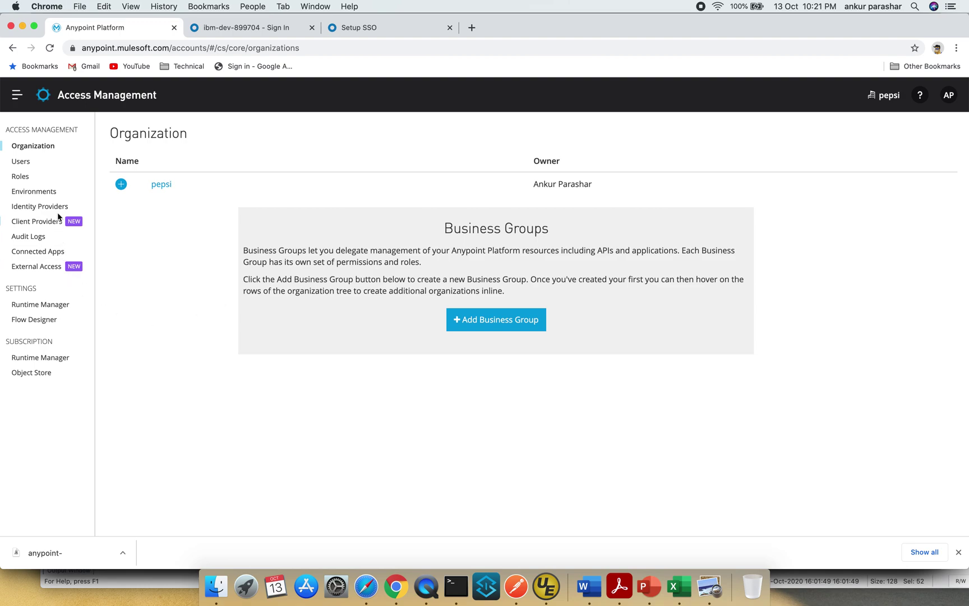
{"action": "left_click", "coordinate": [22, 175]}
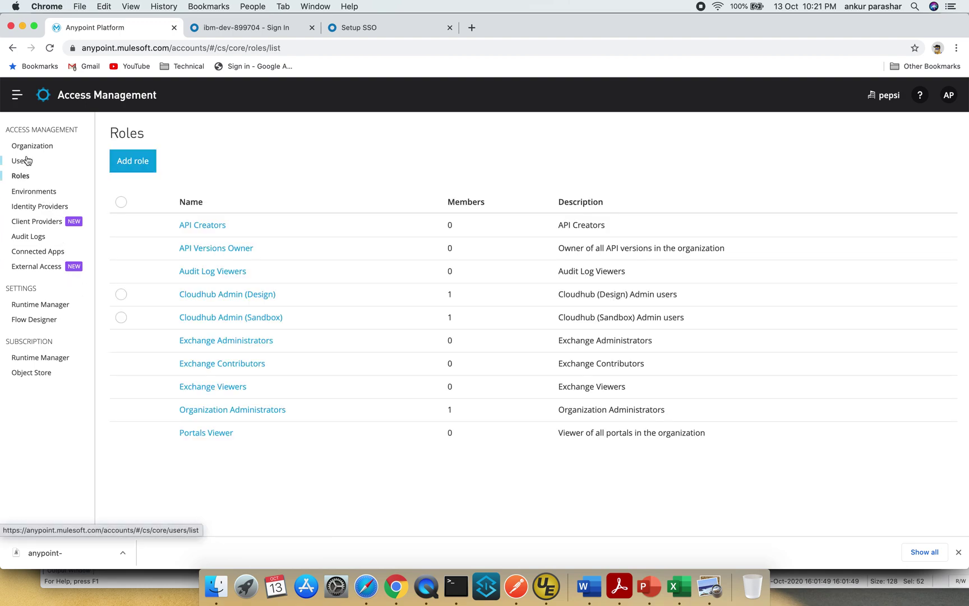
{"action": "left_click", "coordinate": [22, 161]}
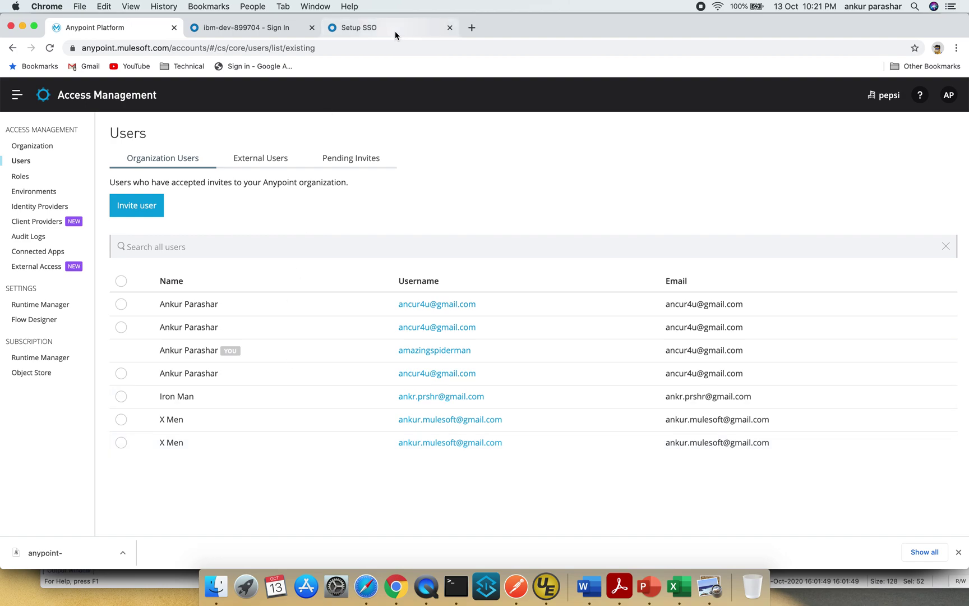
{"action": "left_click", "coordinate": [948, 95]}
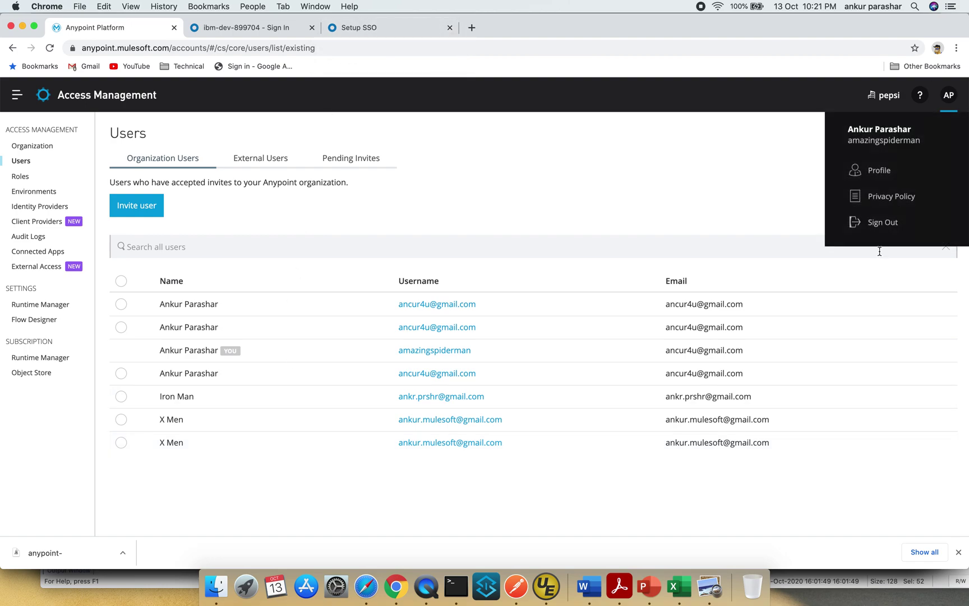
- Sign out of Anypoint Platform and load the pepsi-3 organization's SSO login page in a new tab
{"action": "left_click", "coordinate": [883, 222]}
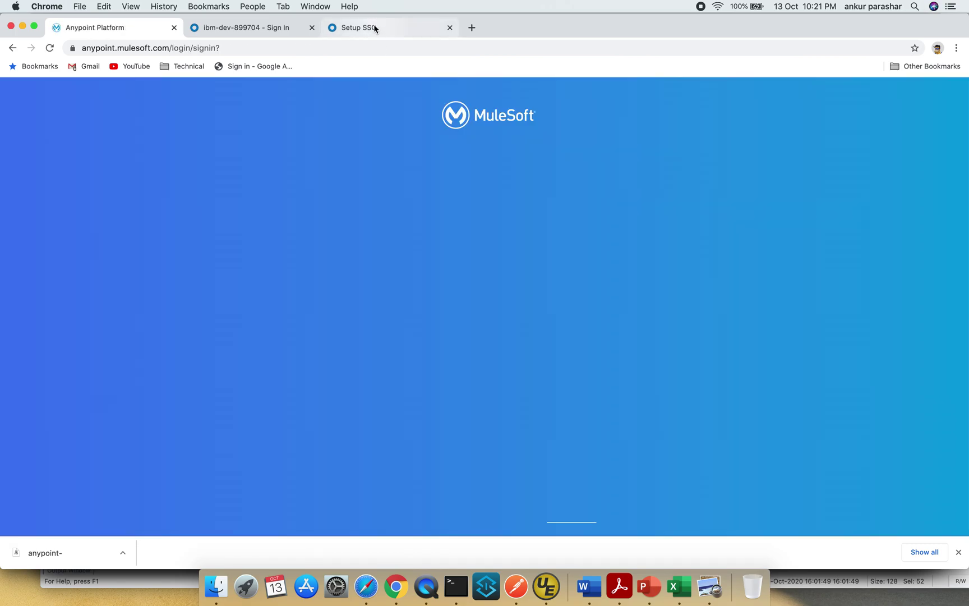
{"action": "left_click", "coordinate": [372, 27]}
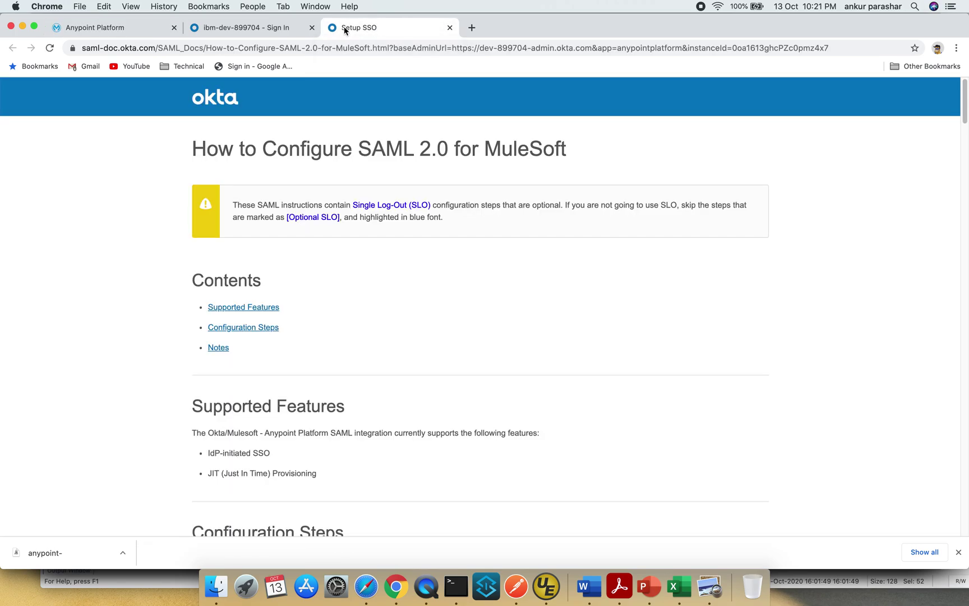
{"action": "left_click", "coordinate": [266, 35]}
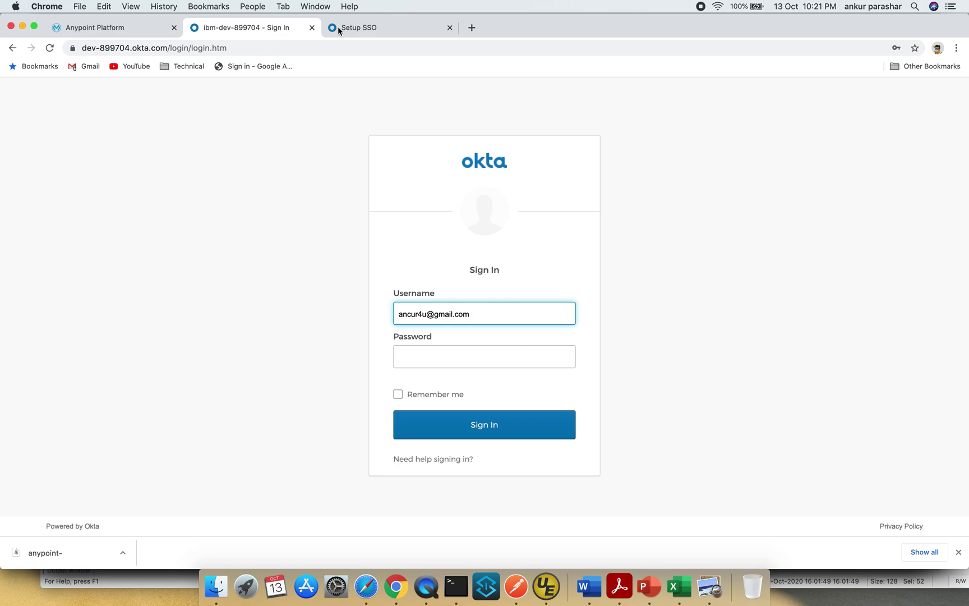
{"action": "left_click", "coordinate": [471, 28]}
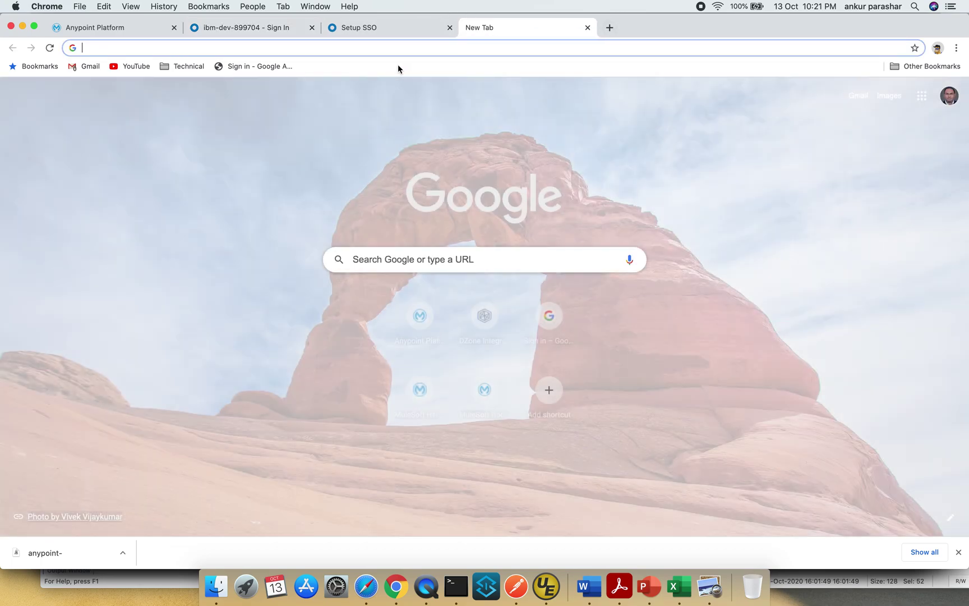
{"action": "type", "text": "any"}
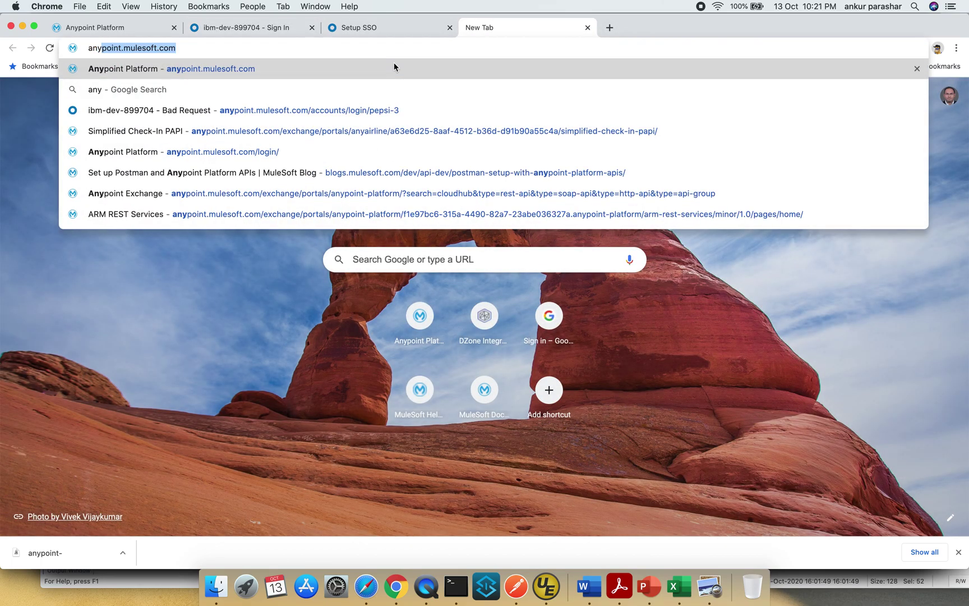
{"action": "key", "text": "Down"}
{"action": "key", "text": "Down"}
{"action": "key", "text": "Return"}
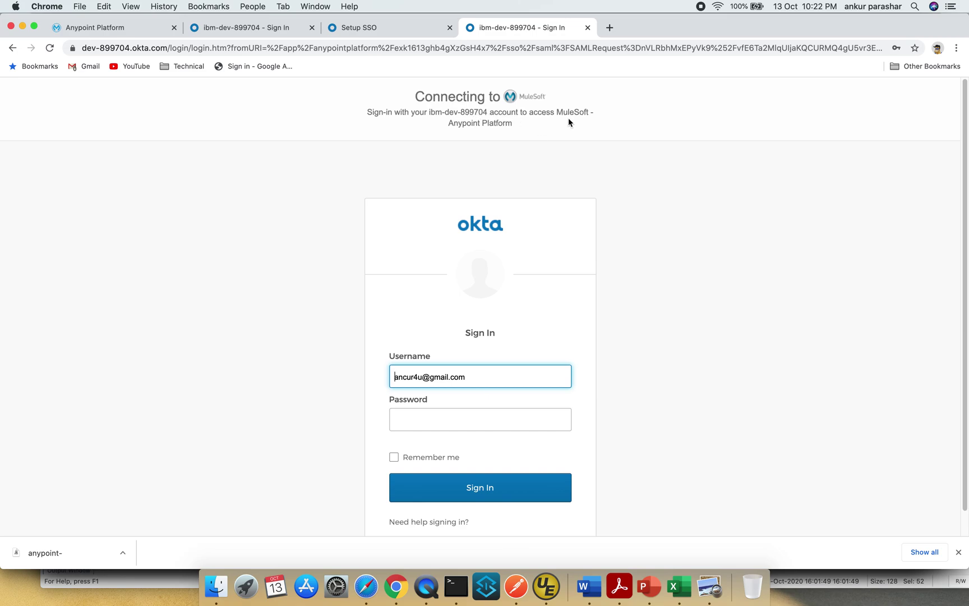
- Sign in through Okta with the saved password and confirm the signed-in user on Exchange
{"action": "left_click", "coordinate": [418, 423]}
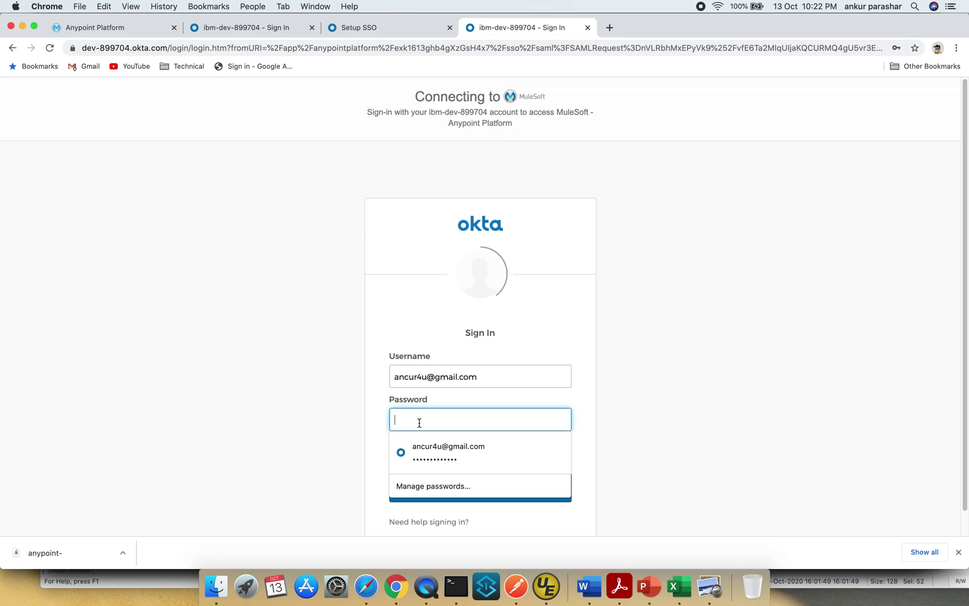
{"action": "left_click", "coordinate": [443, 447]}
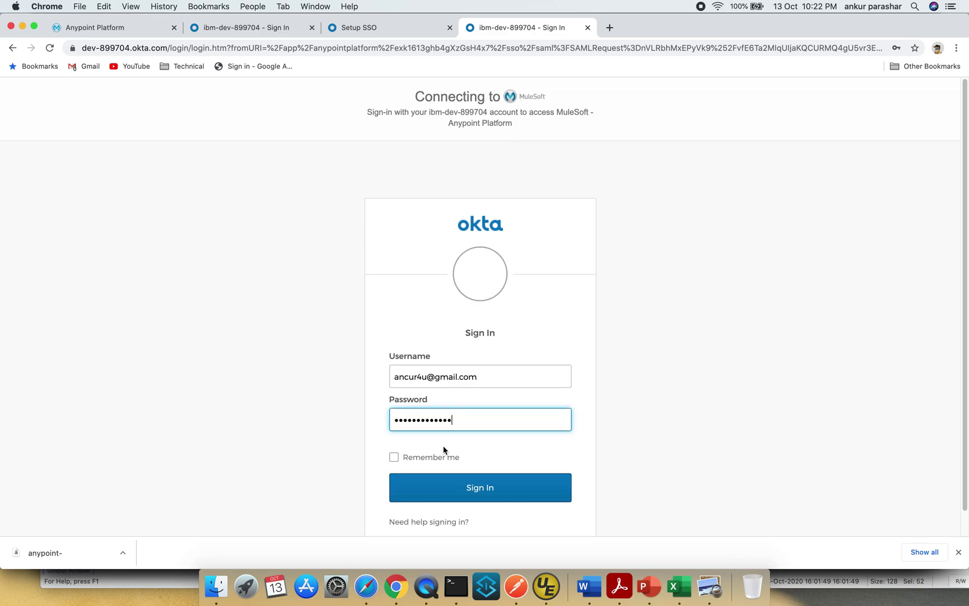
{"action": "left_click", "coordinate": [464, 490]}
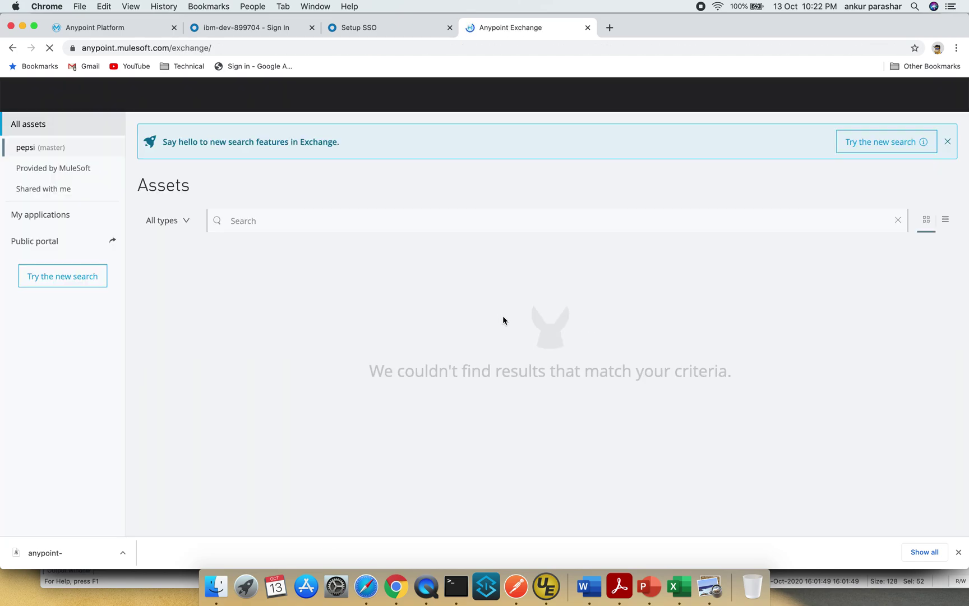
{"action": "left_click", "coordinate": [949, 97]}
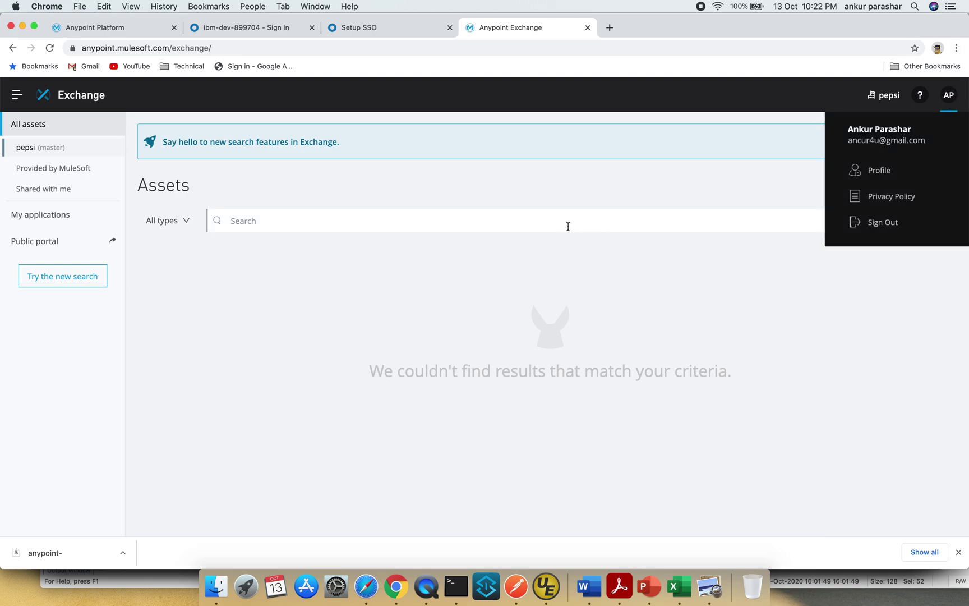
{"action": "left_click", "coordinate": [610, 270]}
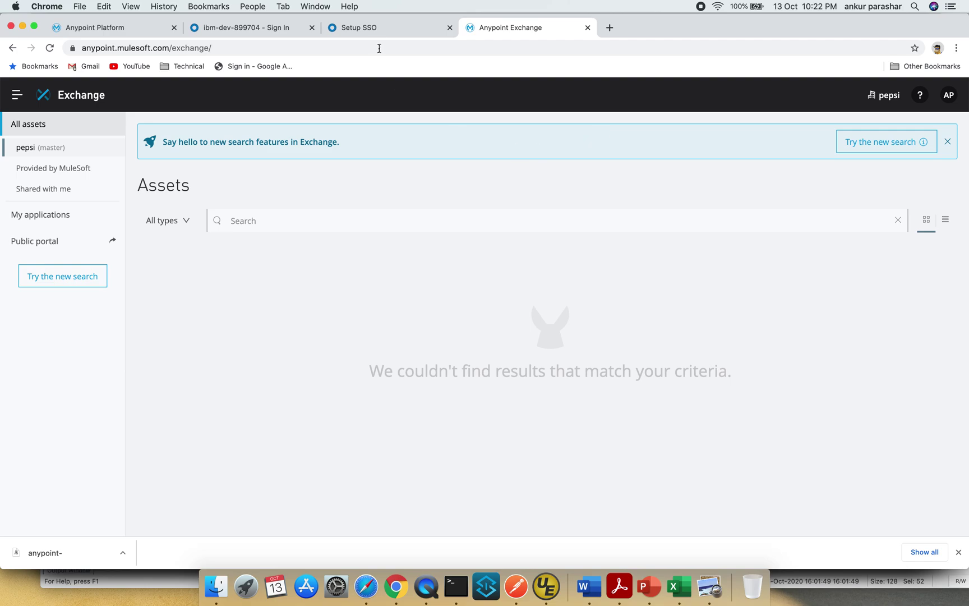
{"action": "left_click", "coordinate": [374, 29]}
{"action": "left_click", "coordinate": [501, 31]}
{"action": "left_click", "coordinate": [12, 49]}
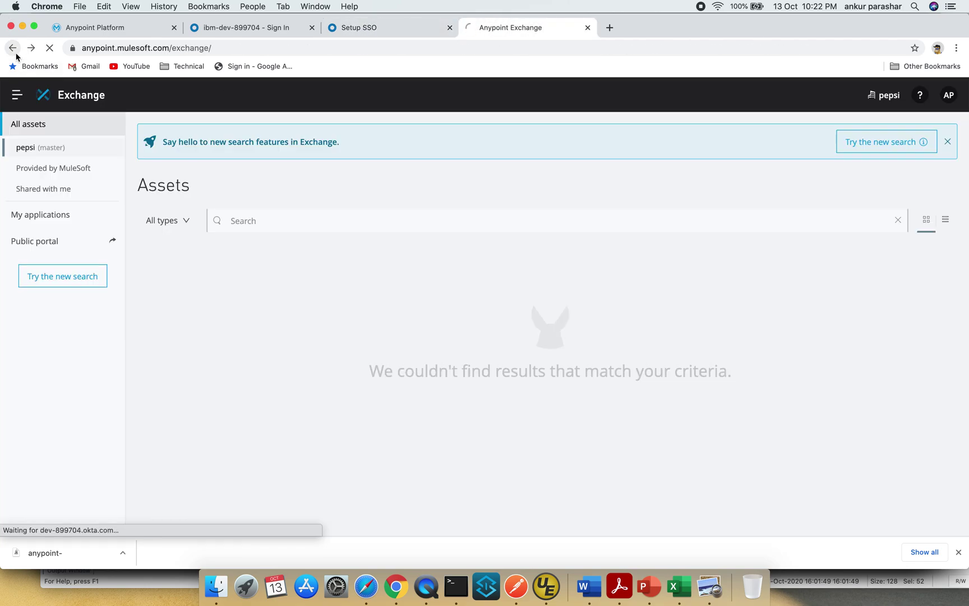
- Open a new incognito window and load the dev-899704 Okta domain
{"action": "left_click", "coordinate": [15, 52]}
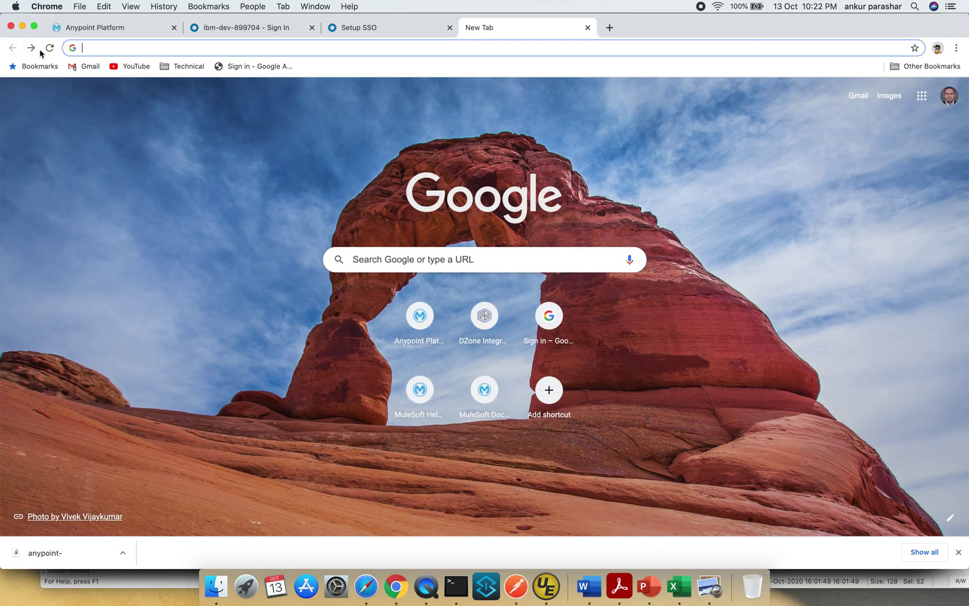
{"action": "left_click", "coordinate": [32, 49]}
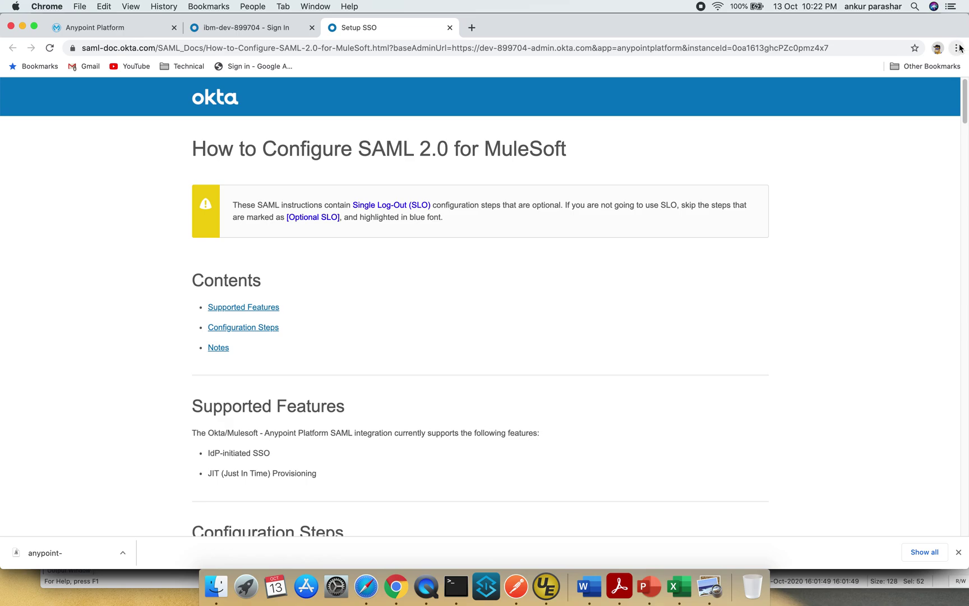
{"action": "left_click", "coordinate": [956, 48]}
{"action": "left_click", "coordinate": [851, 106]}
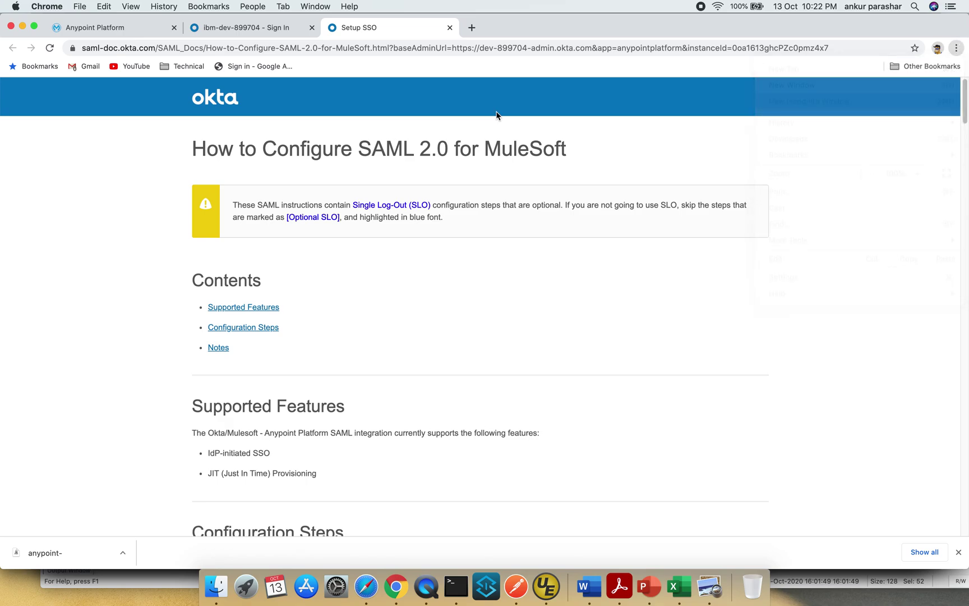
{"action": "type", "text": "dev"}
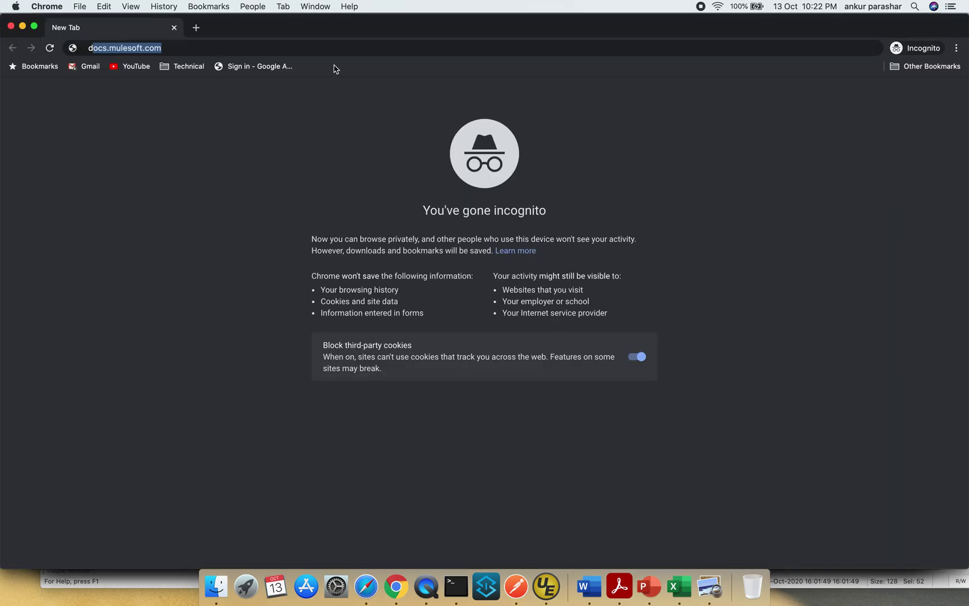
{"action": "key", "text": "Right"}
{"action": "key", "text": "BackSpace"}
{"action": "key", "text": "BackSpace"}
{"action": "key", "text": "BackSpace"}
{"action": "key", "text": "BackSpace"}
{"action": "key", "text": "BackSpace"}
{"action": "key", "text": "BackSpace"}
{"action": "key", "text": "BackSpace"}
{"action": "key", "text": "BackSpace"}
{"action": "key", "text": "BackSpace"}
{"action": "key", "text": "BackSpace"}
{"action": "key", "text": "BackSpace"}
{"action": "key", "text": "BackSpace"}
{"action": "key", "text": "BackSpace"}
{"action": "key", "text": "BackSpace"}
{"action": "key", "text": "BackSpace"}
{"action": "key", "text": "BackSpace"}
{"action": "key", "text": "BackSpace"}
{"action": "key", "text": "BackSpace"}
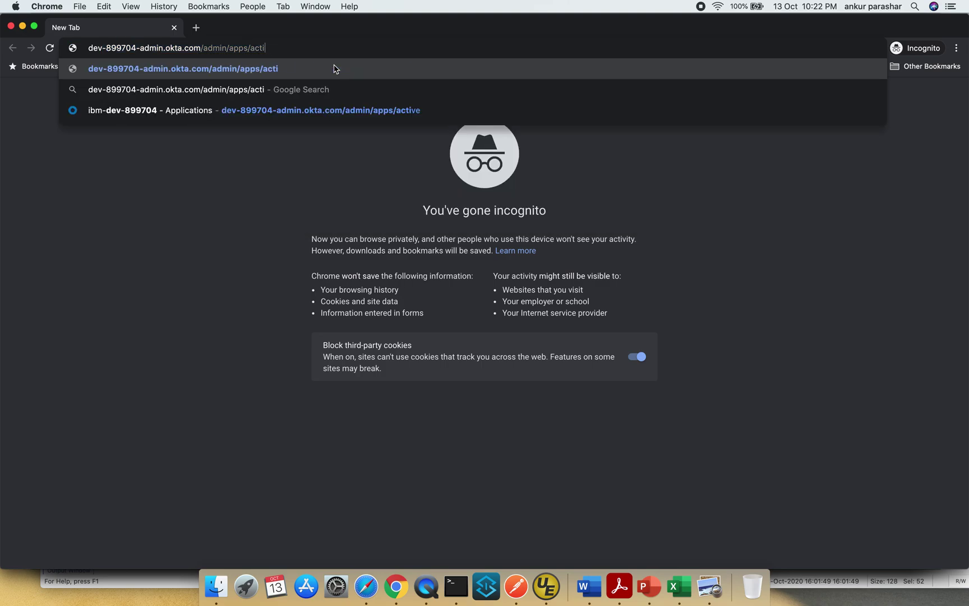
{"action": "key", "text": "Return"}
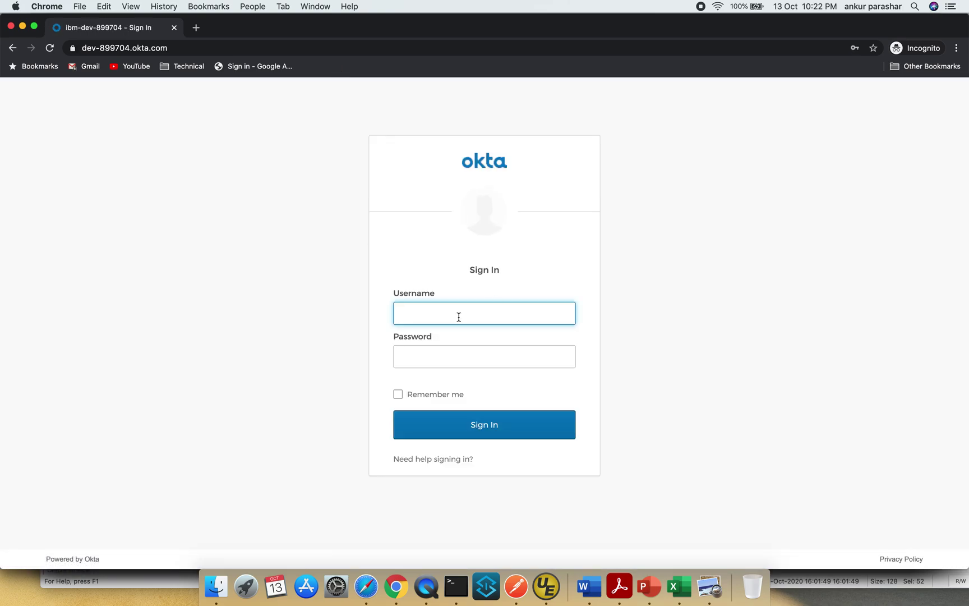
- Sign in to Okta using the saved username and password
{"action": "left_click", "coordinate": [458, 316]}
{"action": "left_click", "coordinate": [454, 342]}
{"action": "left_click", "coordinate": [455, 362]}
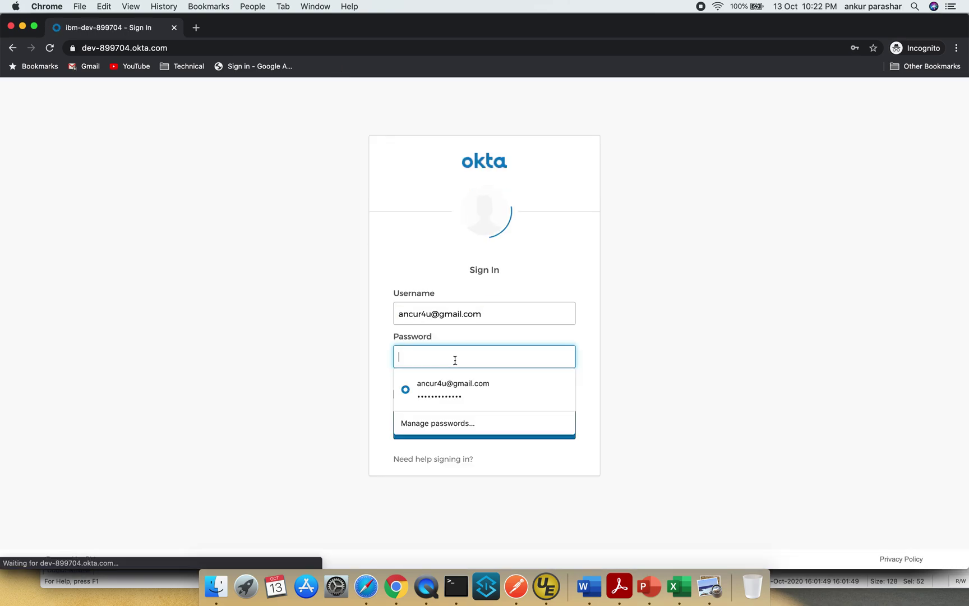
{"action": "left_click", "coordinate": [455, 383]}
{"action": "left_click", "coordinate": [492, 426]}
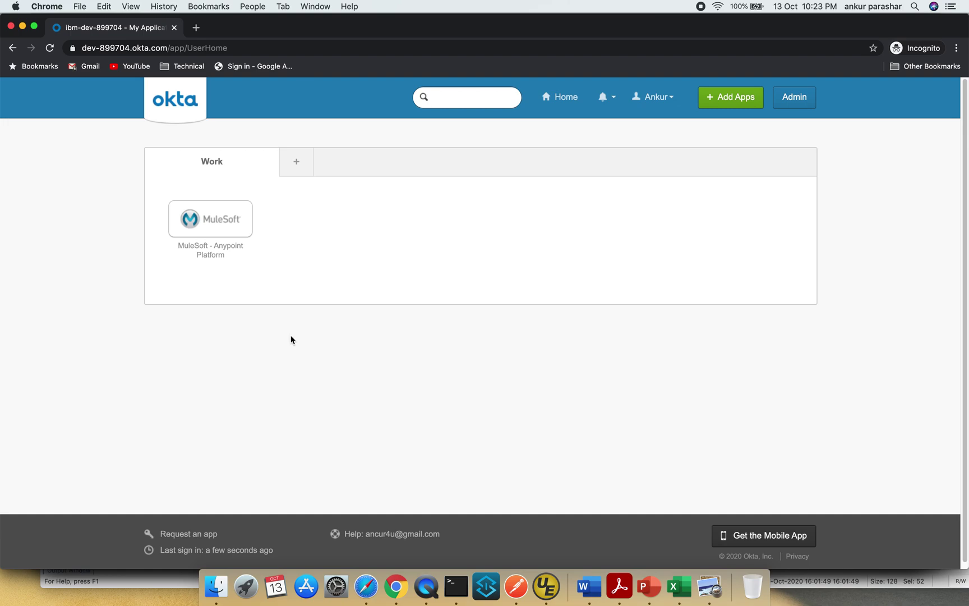
- Launch the MuleSoft app from the Okta dashboard, then sign the first user out of Okta
{"action": "left_click", "coordinate": [200, 220]}
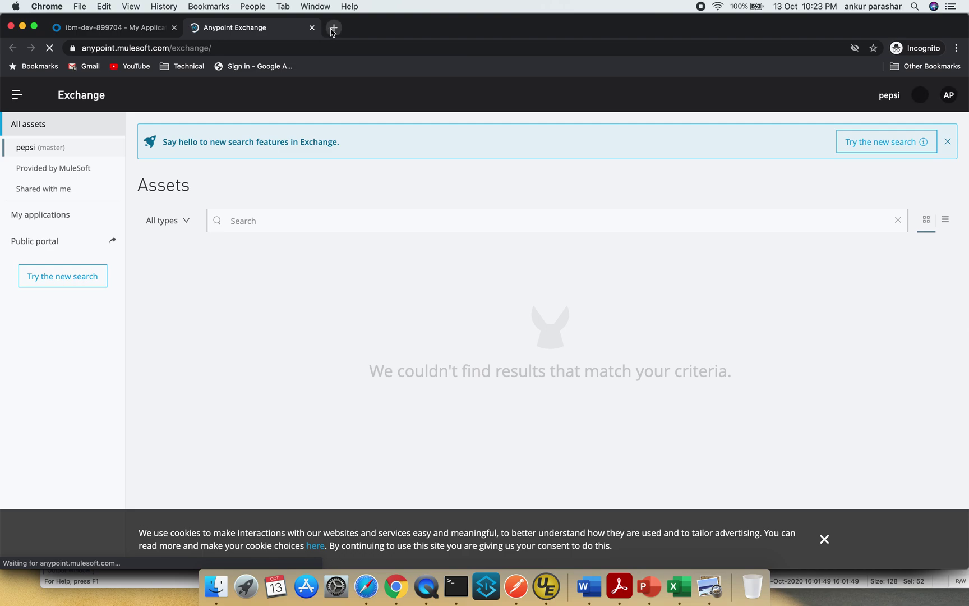
{"action": "left_click", "coordinate": [71, 28]}
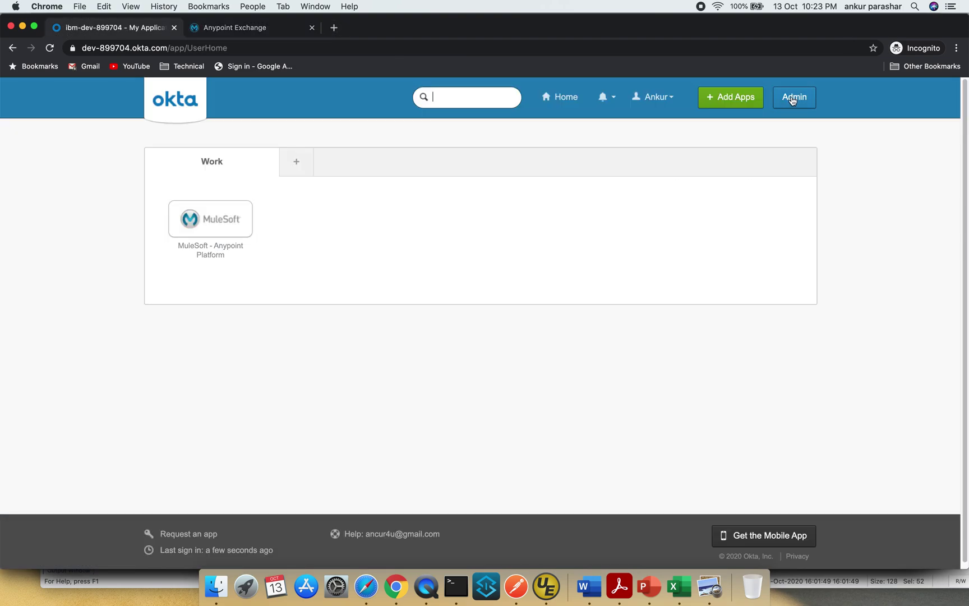
{"action": "left_click", "coordinate": [656, 97]}
{"action": "left_click", "coordinate": [646, 145]}
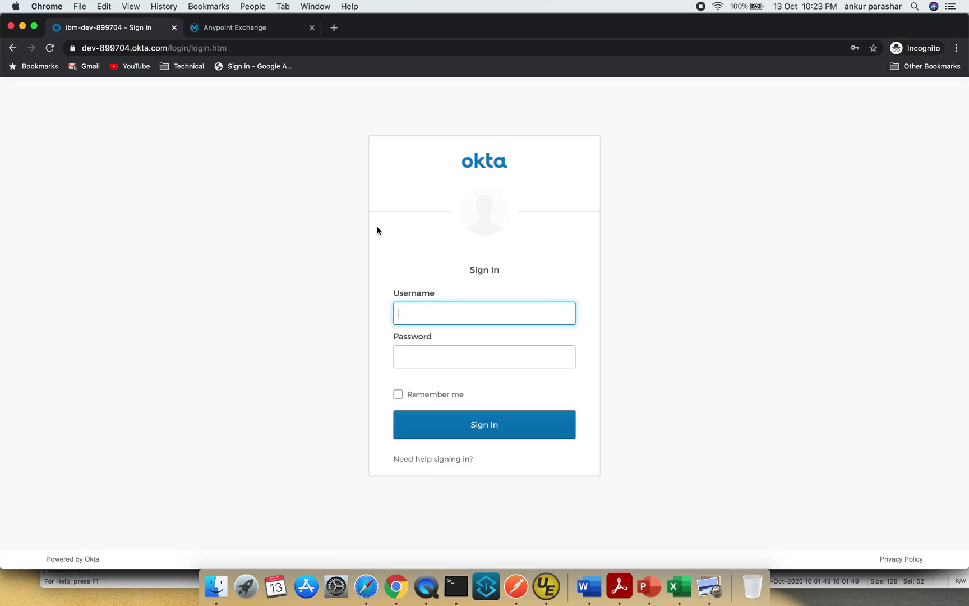
- Enter the second Okta user's username and password
{"action": "left_click", "coordinate": [446, 313]}
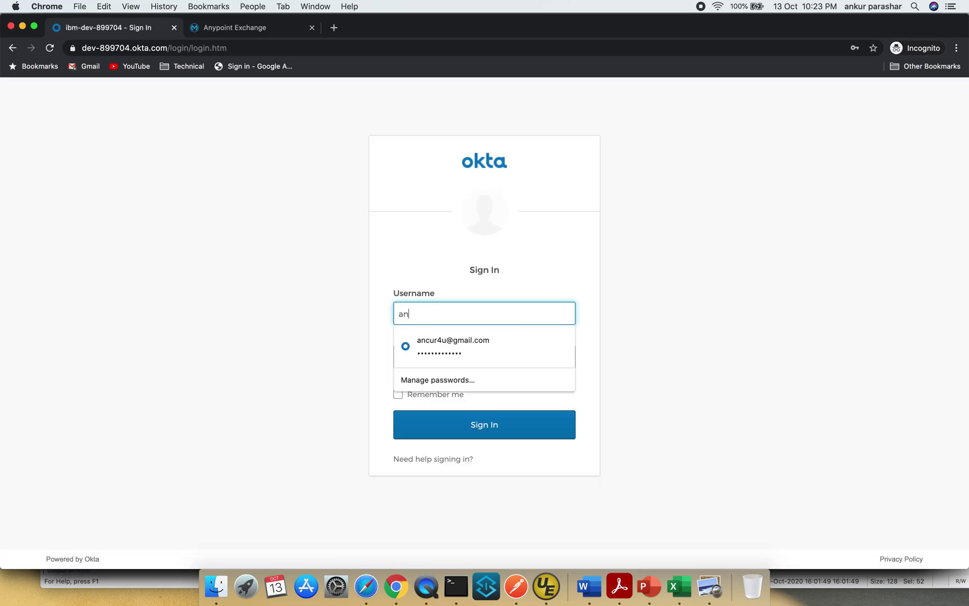
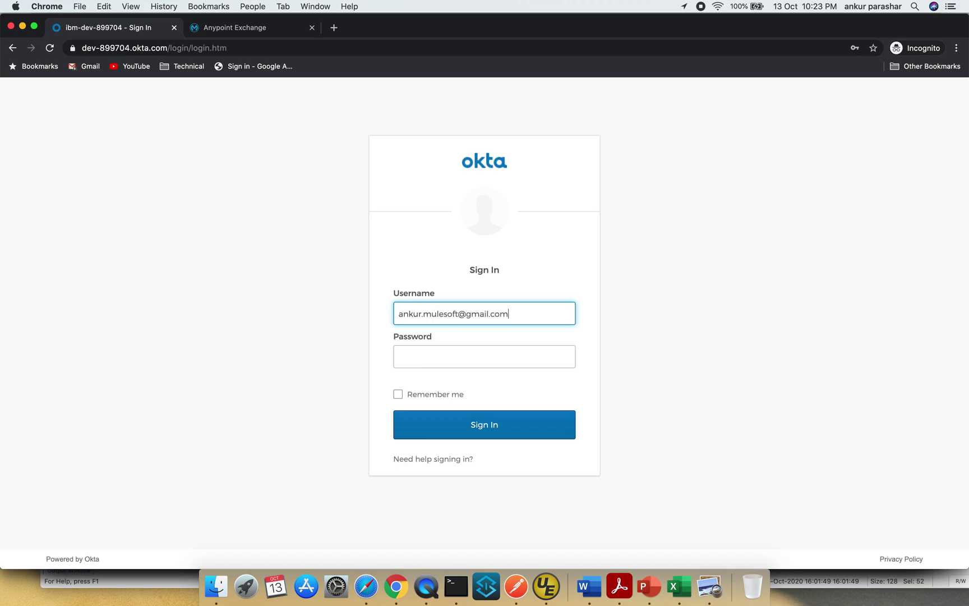
{"action": "left_click", "coordinate": [484, 356]}
{"action": "type", "text": "•"}
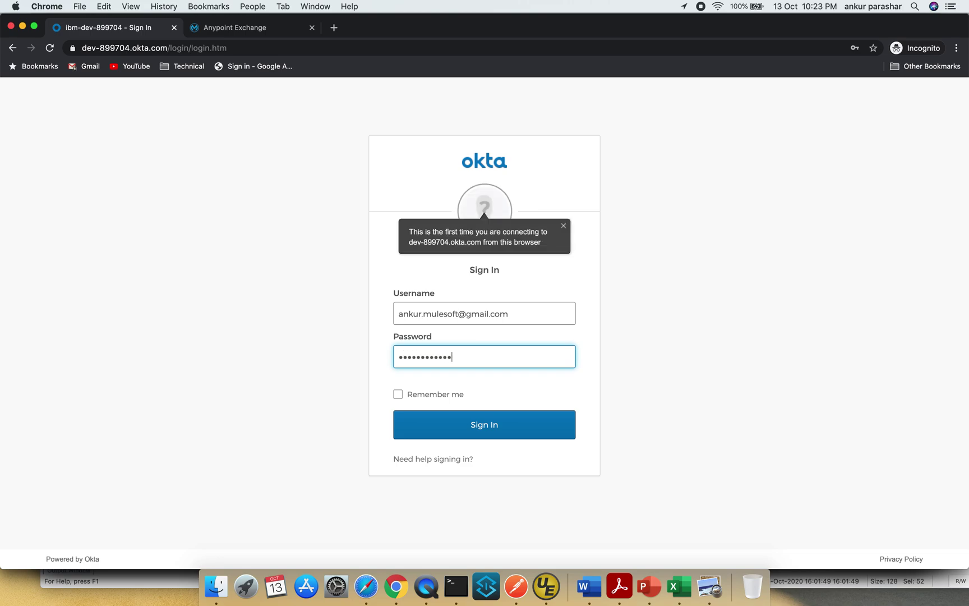
- Sign the first user out of Anypoint Platform and complete the Okta sign-in as the second user
{"action": "left_click", "coordinate": [281, 27]}
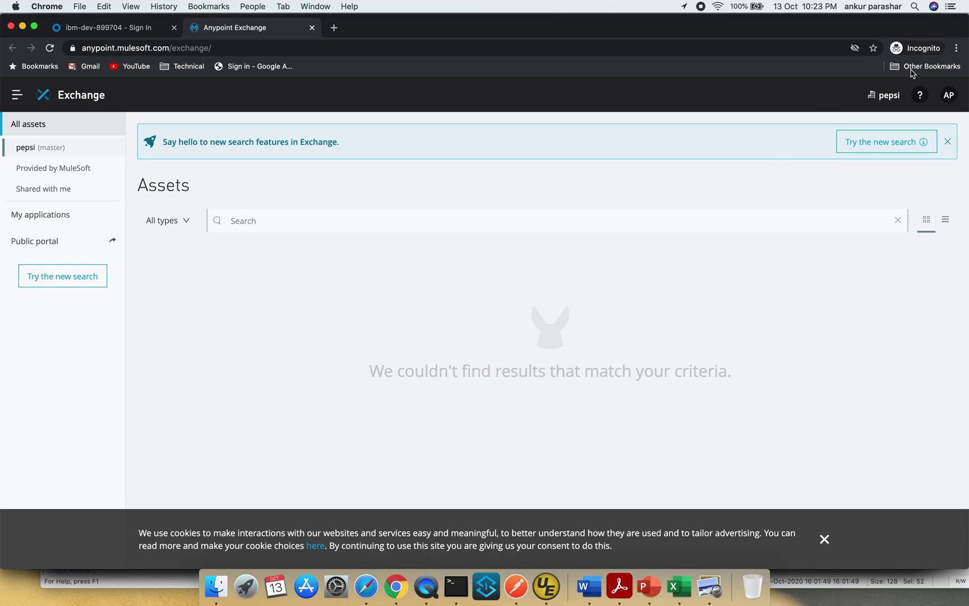
{"action": "left_click", "coordinate": [948, 95]}
{"action": "left_click", "coordinate": [856, 224]}
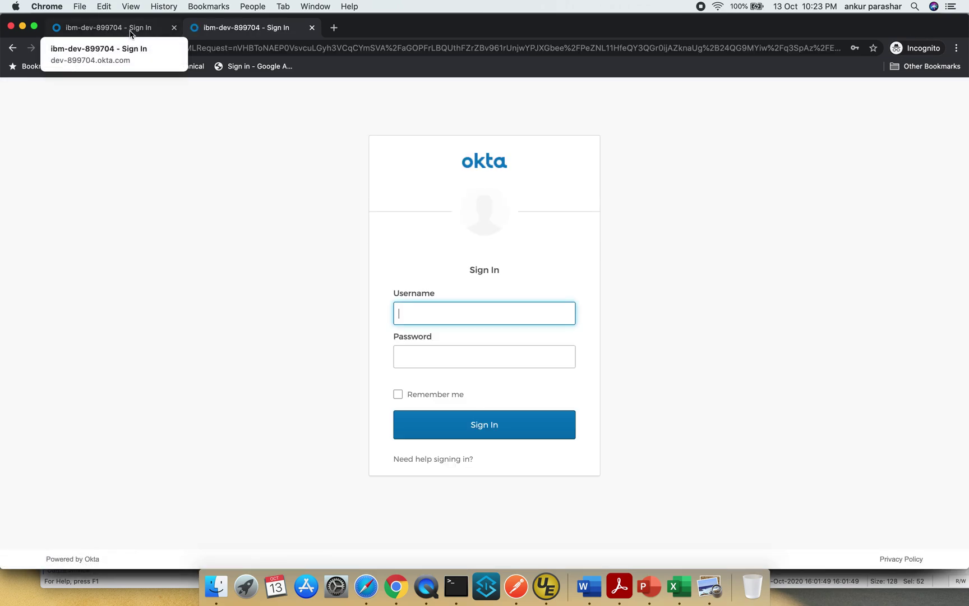
{"action": "left_click", "coordinate": [130, 31]}
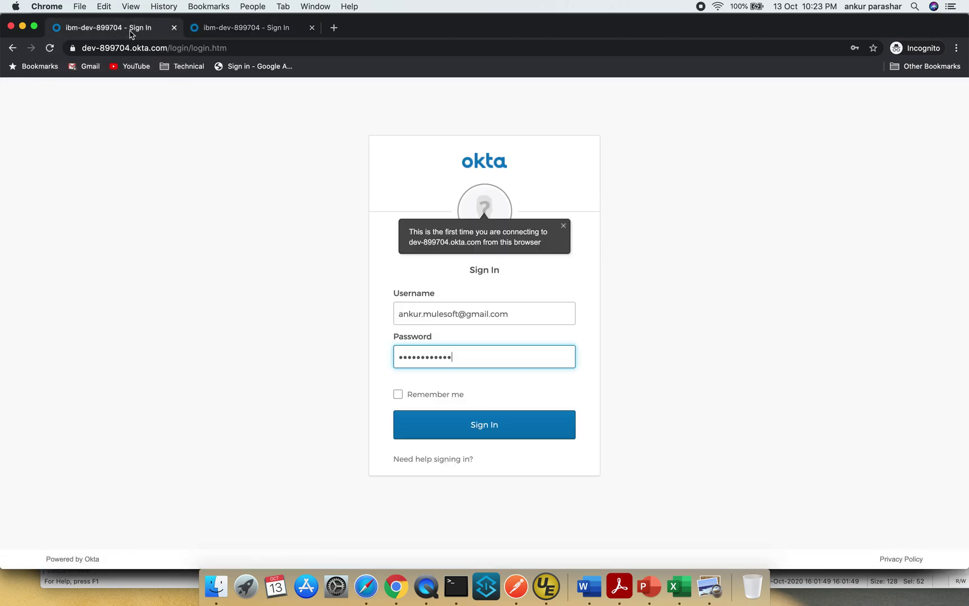
{"action": "left_click", "coordinate": [488, 428]}
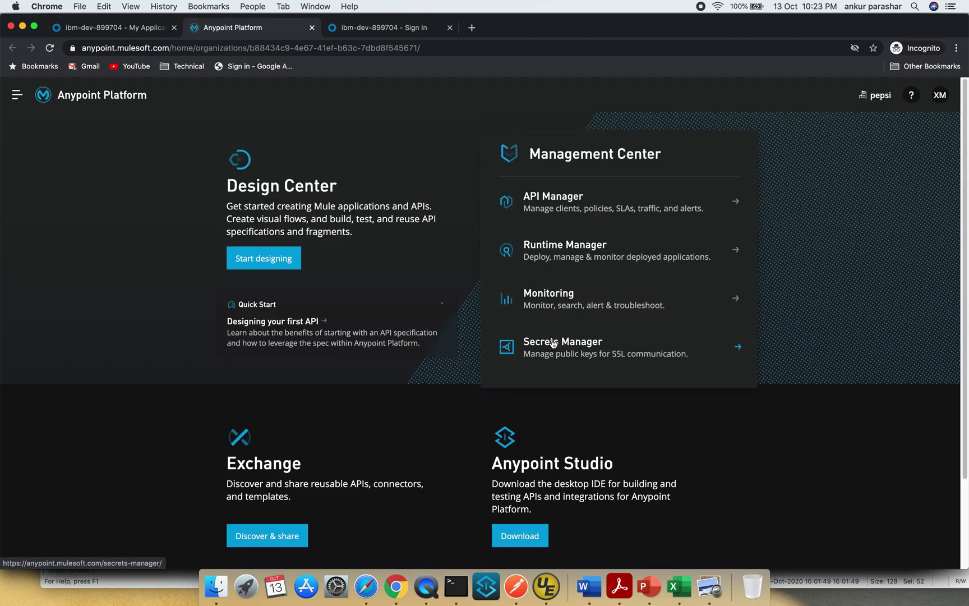
- Sign the second user out of Anypoint Platform from the XM avatar menu
{"action": "left_click", "coordinate": [942, 104]}
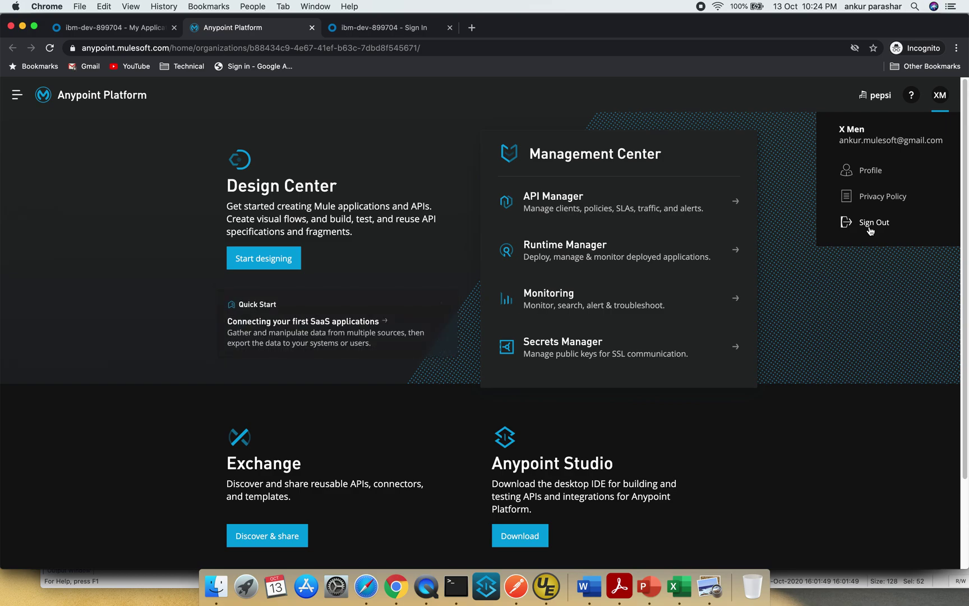
{"action": "left_click", "coordinate": [870, 223]}
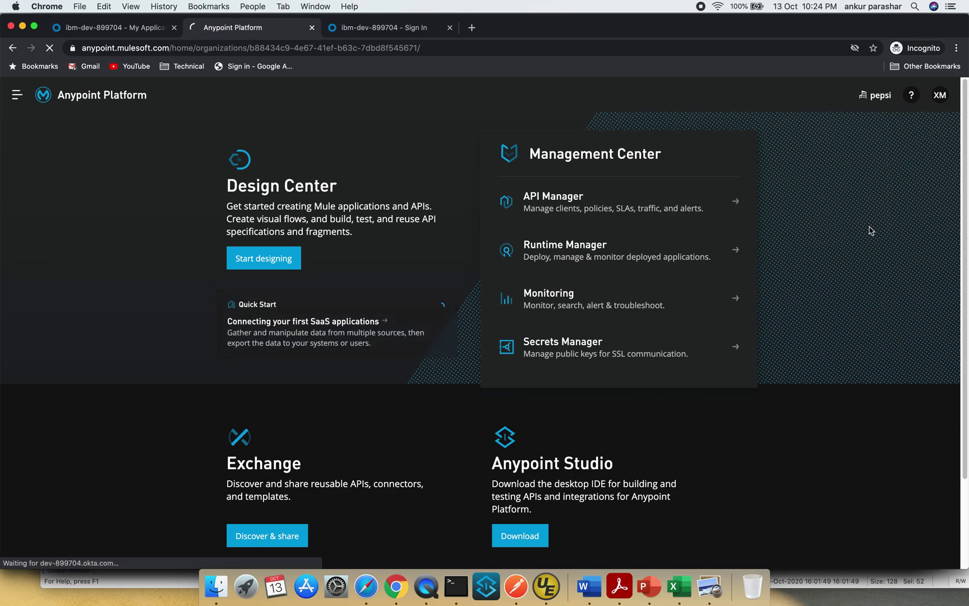